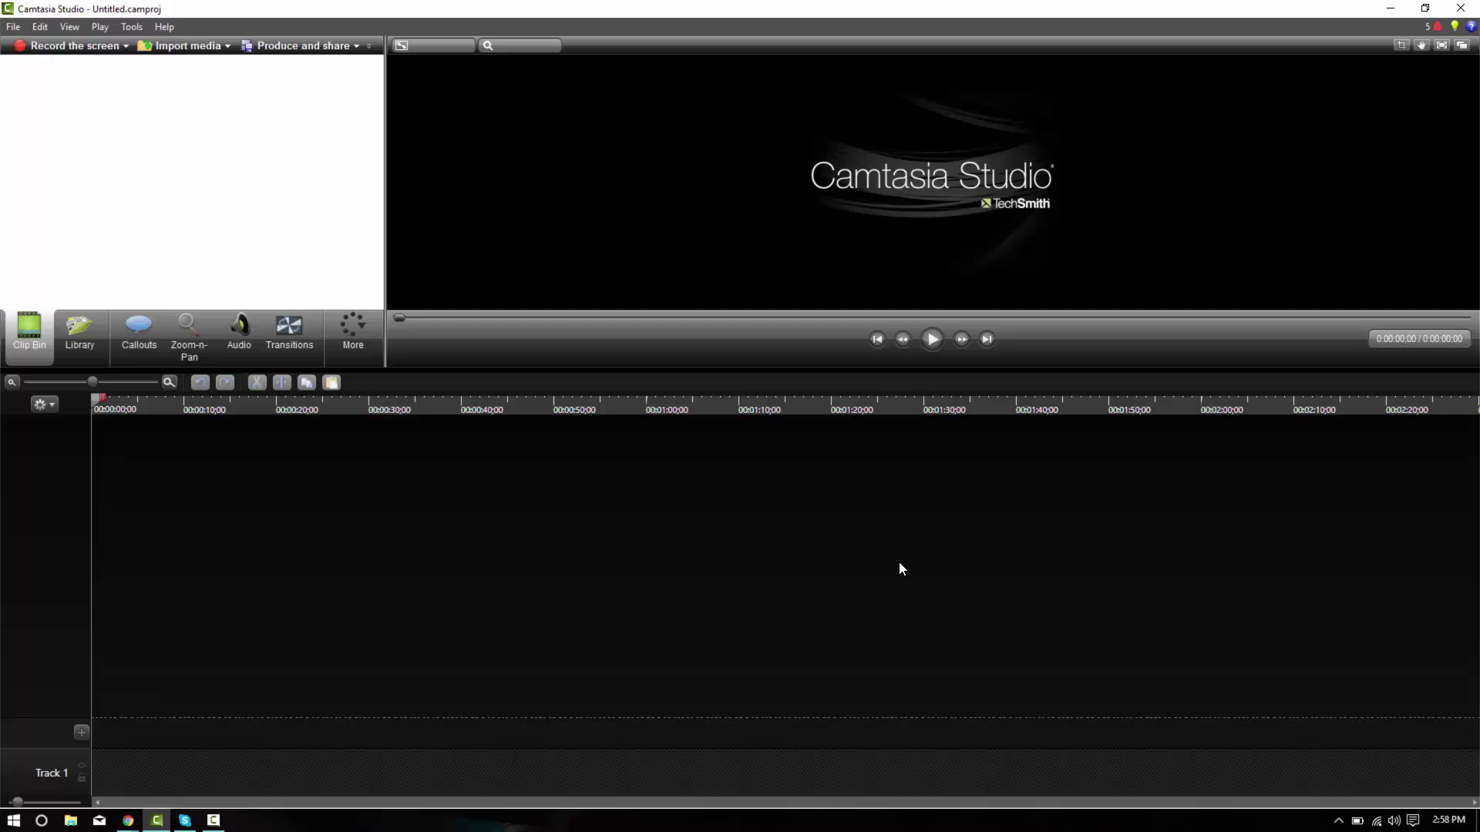
Import MVI_4324 from the Taylor Footage folder into the clip bin and drag it toward Track 1.
right_click(235, 219)
click(249, 219)
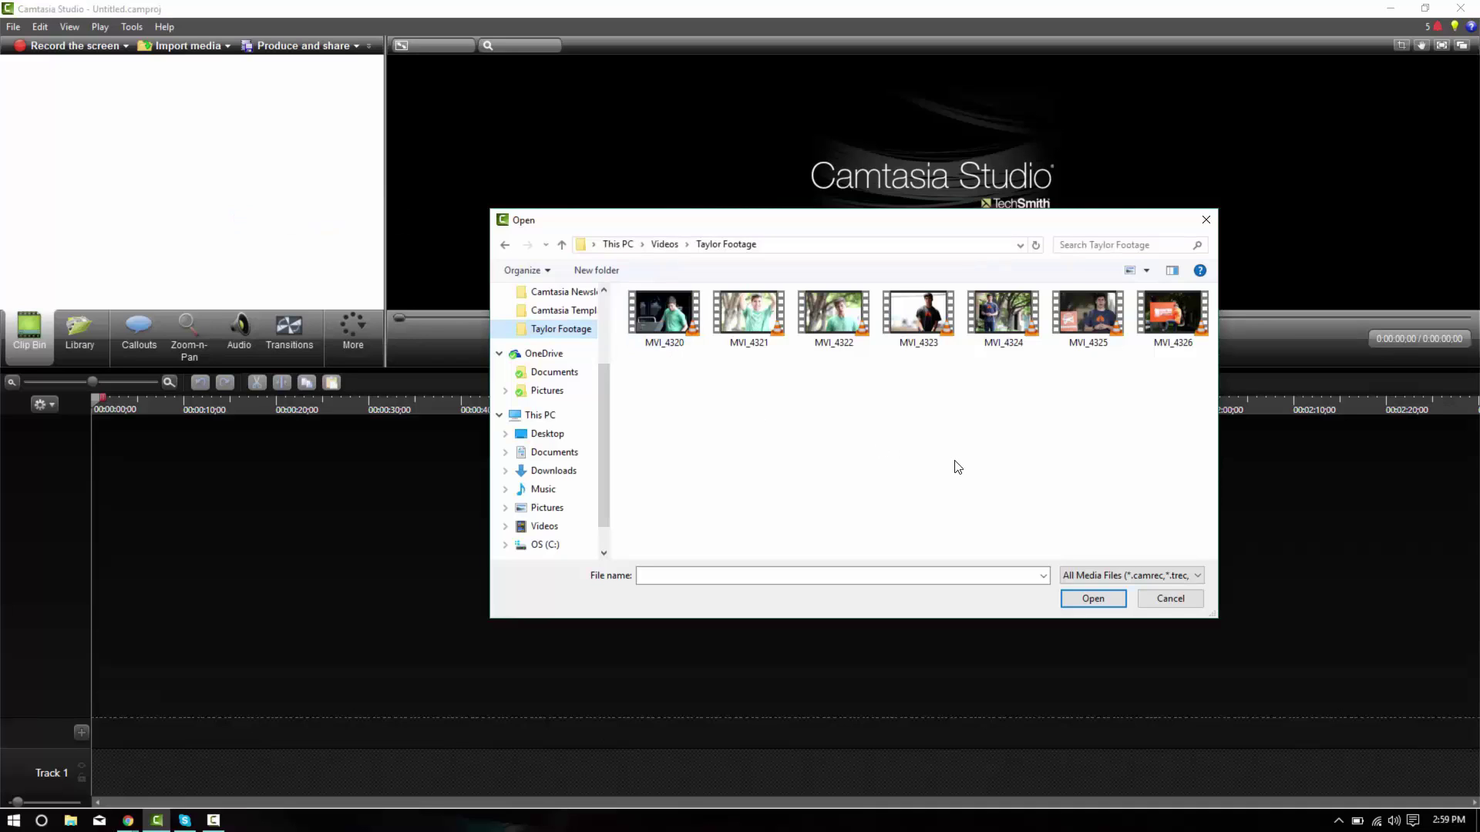
double_click(1002, 312)
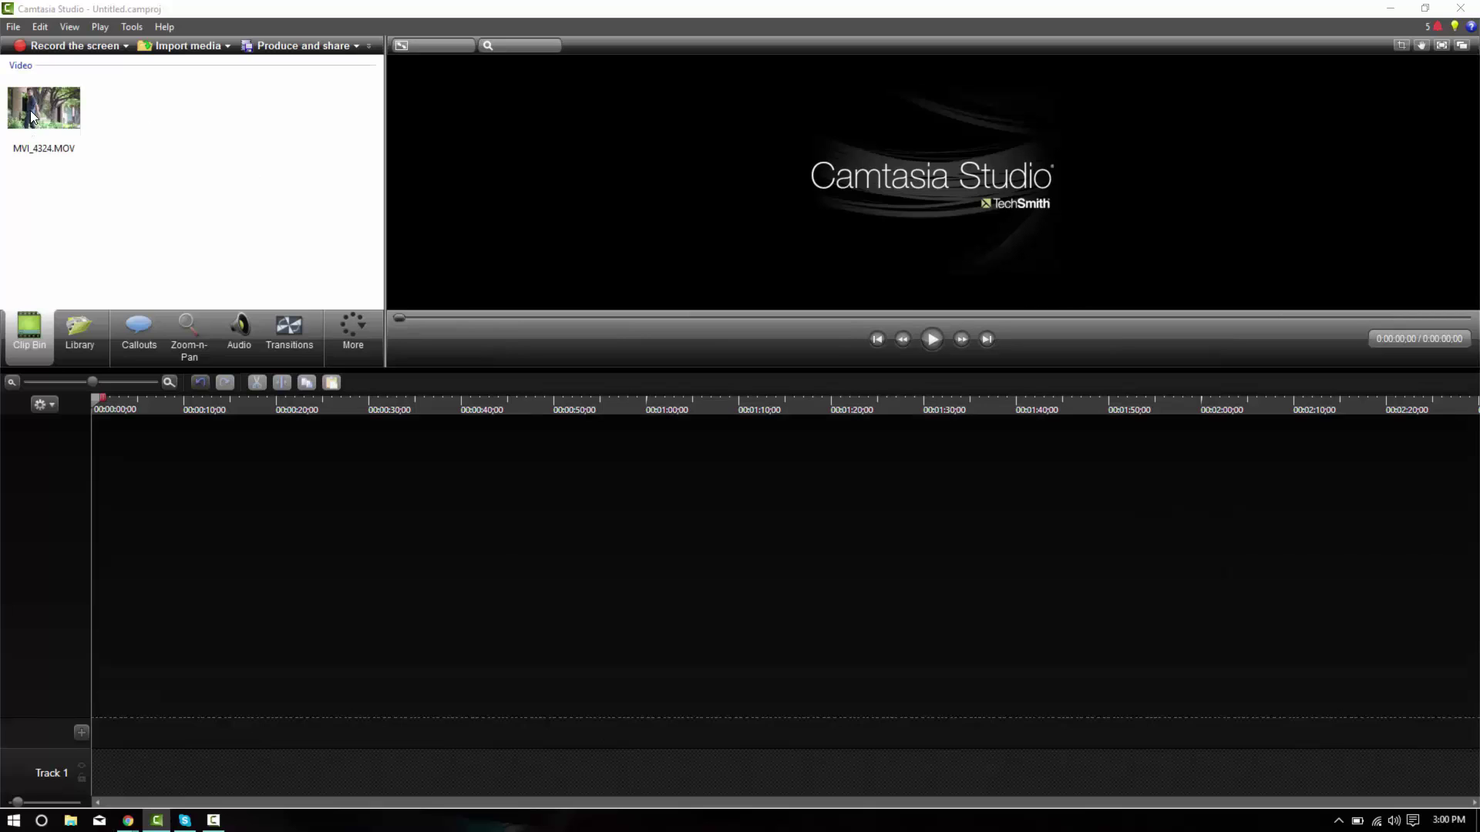
drag(31, 112, 188, 723)
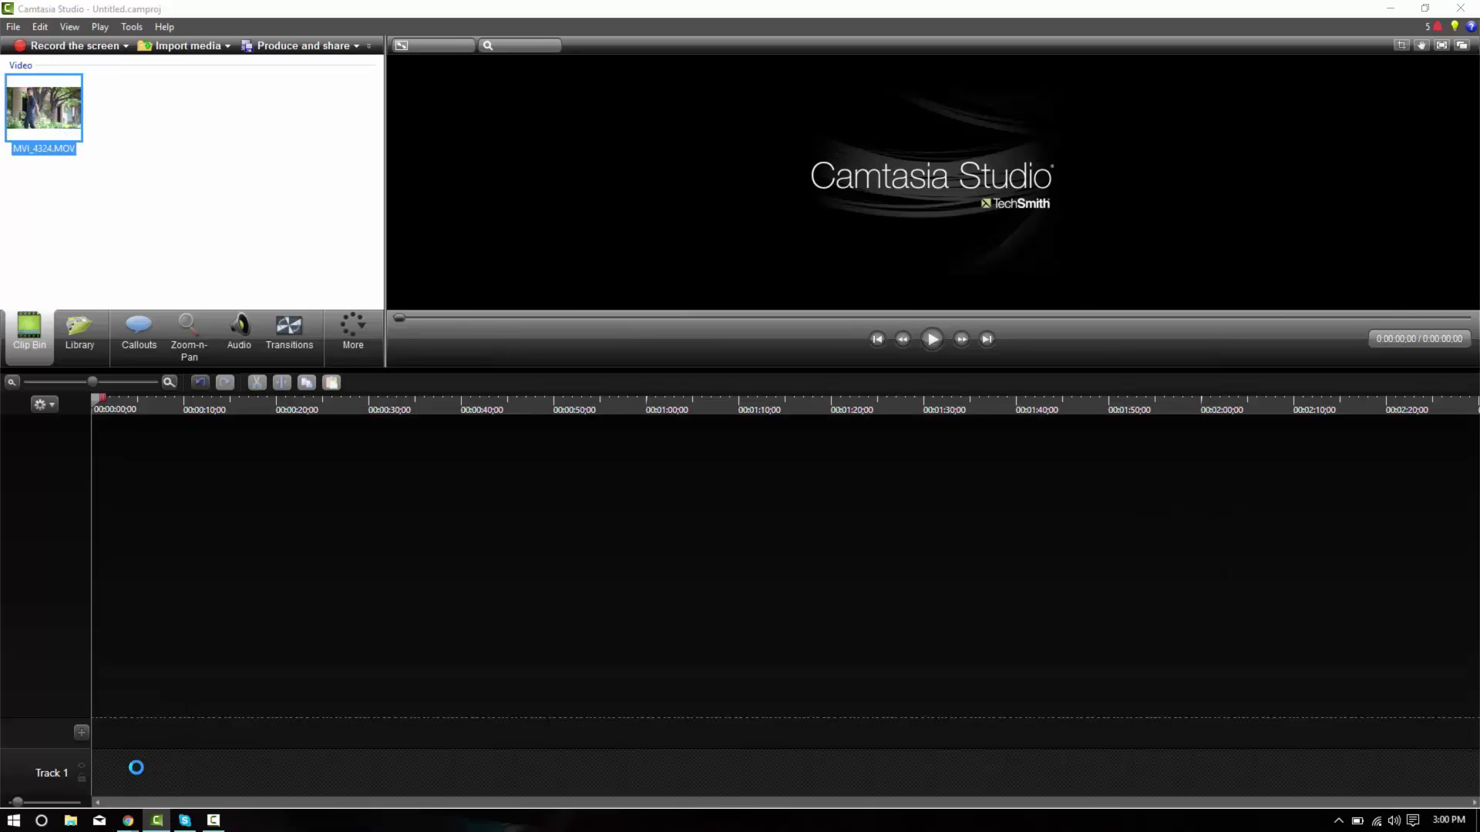
Separate MVI_4324's audio onto its own track, delete it, then open File Explorer.
click(136, 406)
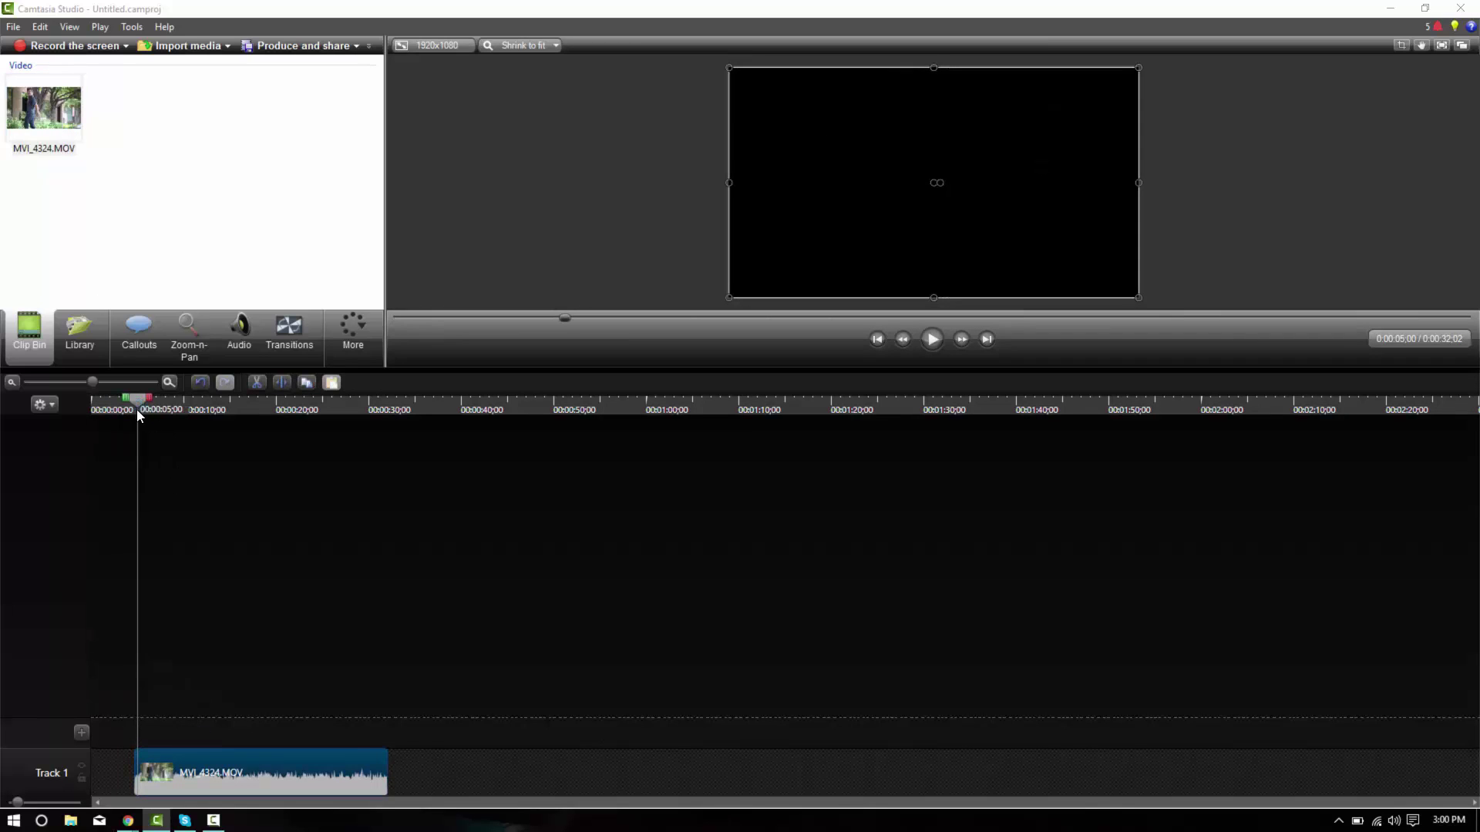
right_click(239, 781)
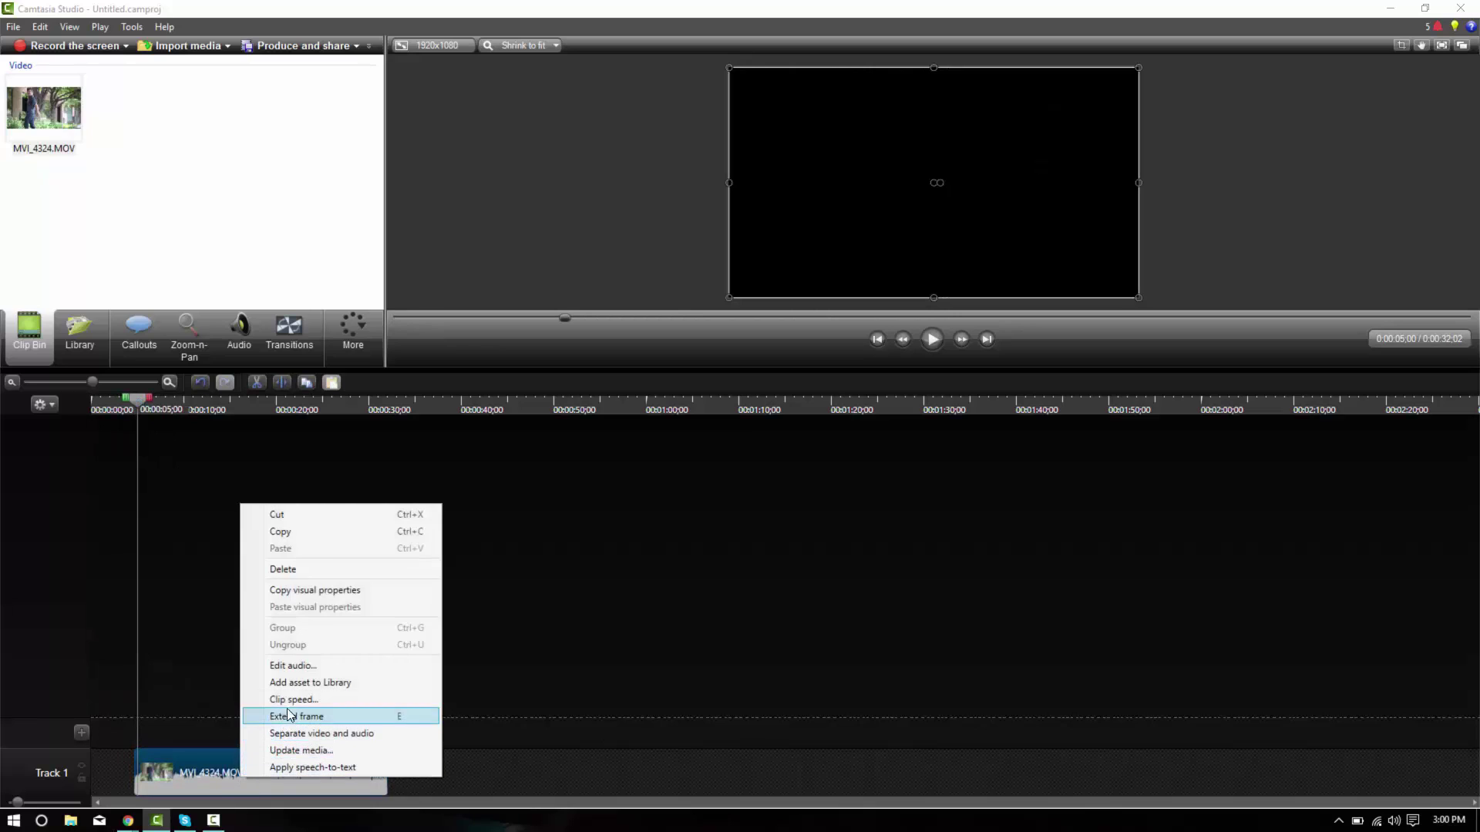
click(298, 732)
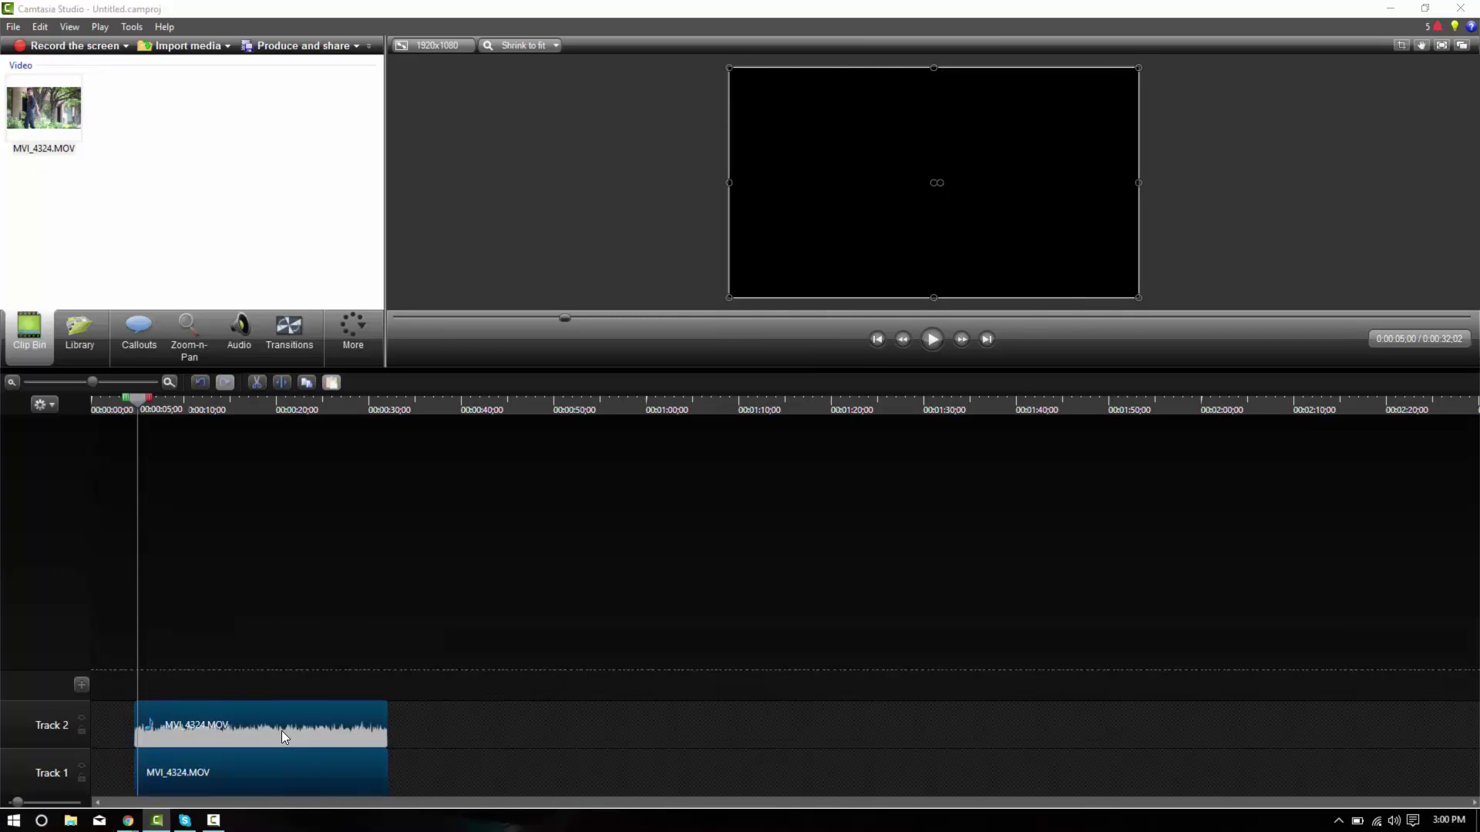
key(Delete)
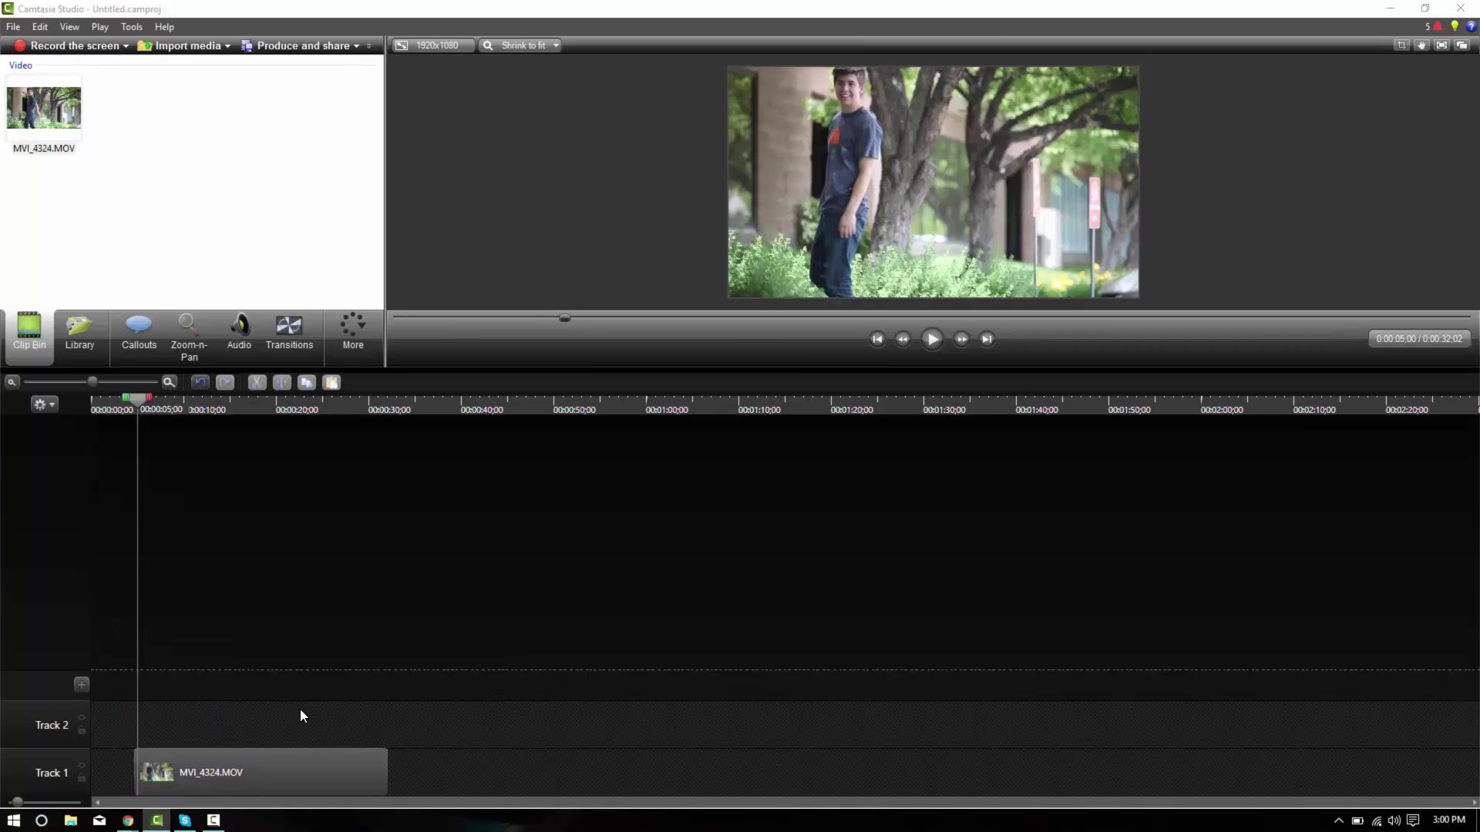
click(218, 413)
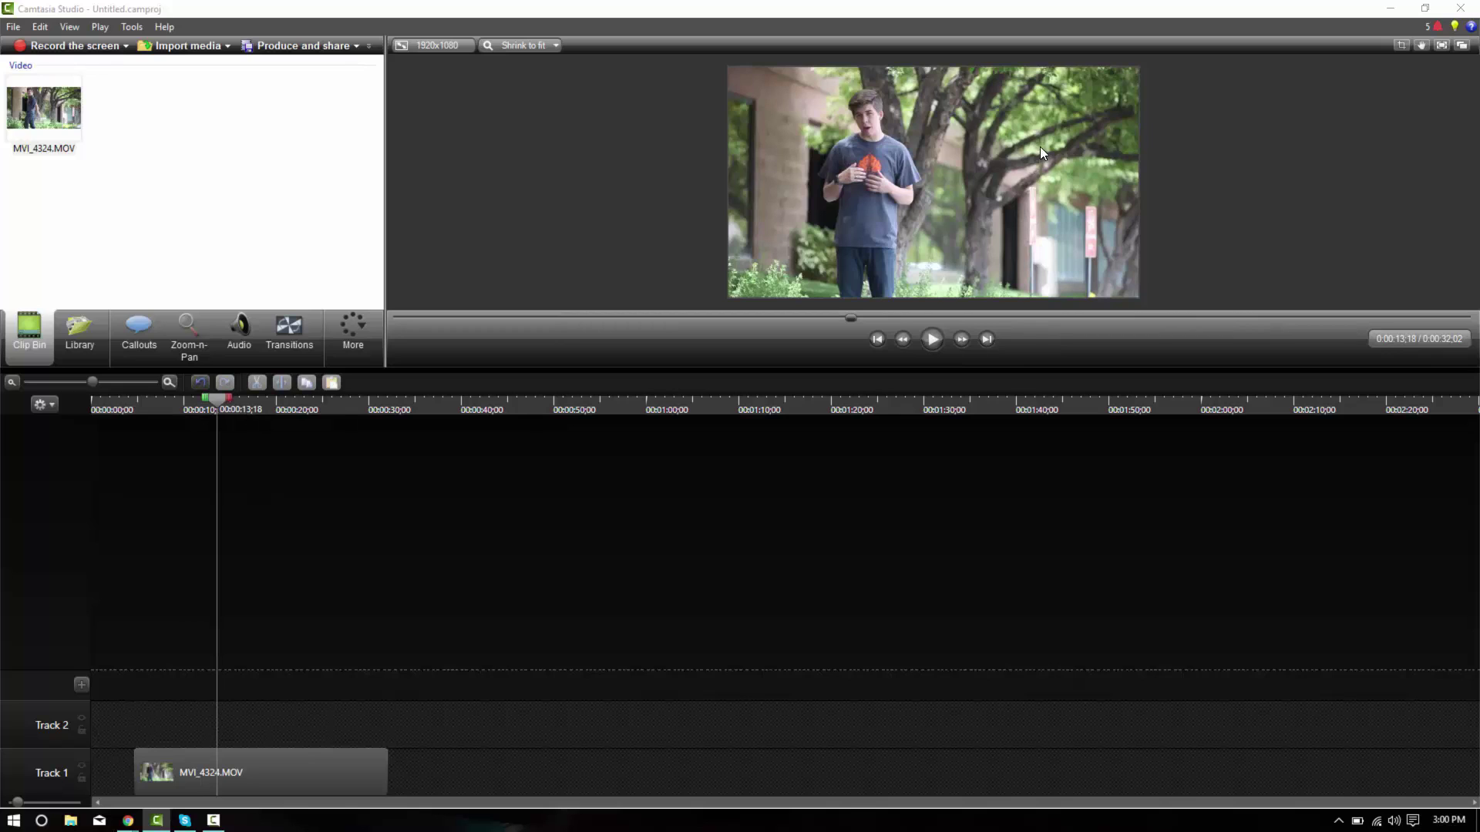
key(super+e)
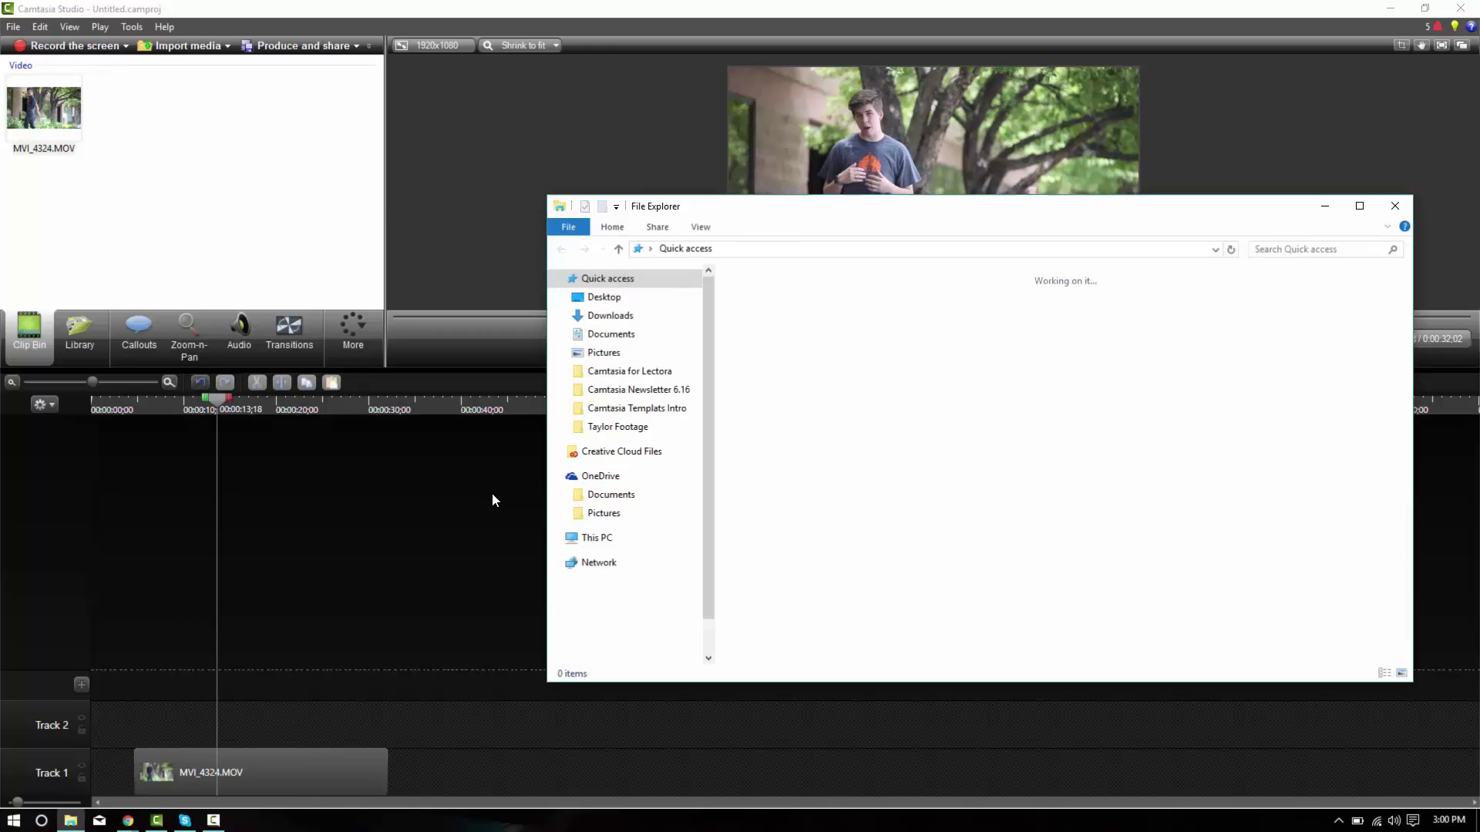
Drag the Twill theme zip from Downloads into Camtasia's Library and confirm the import.
click(610, 317)
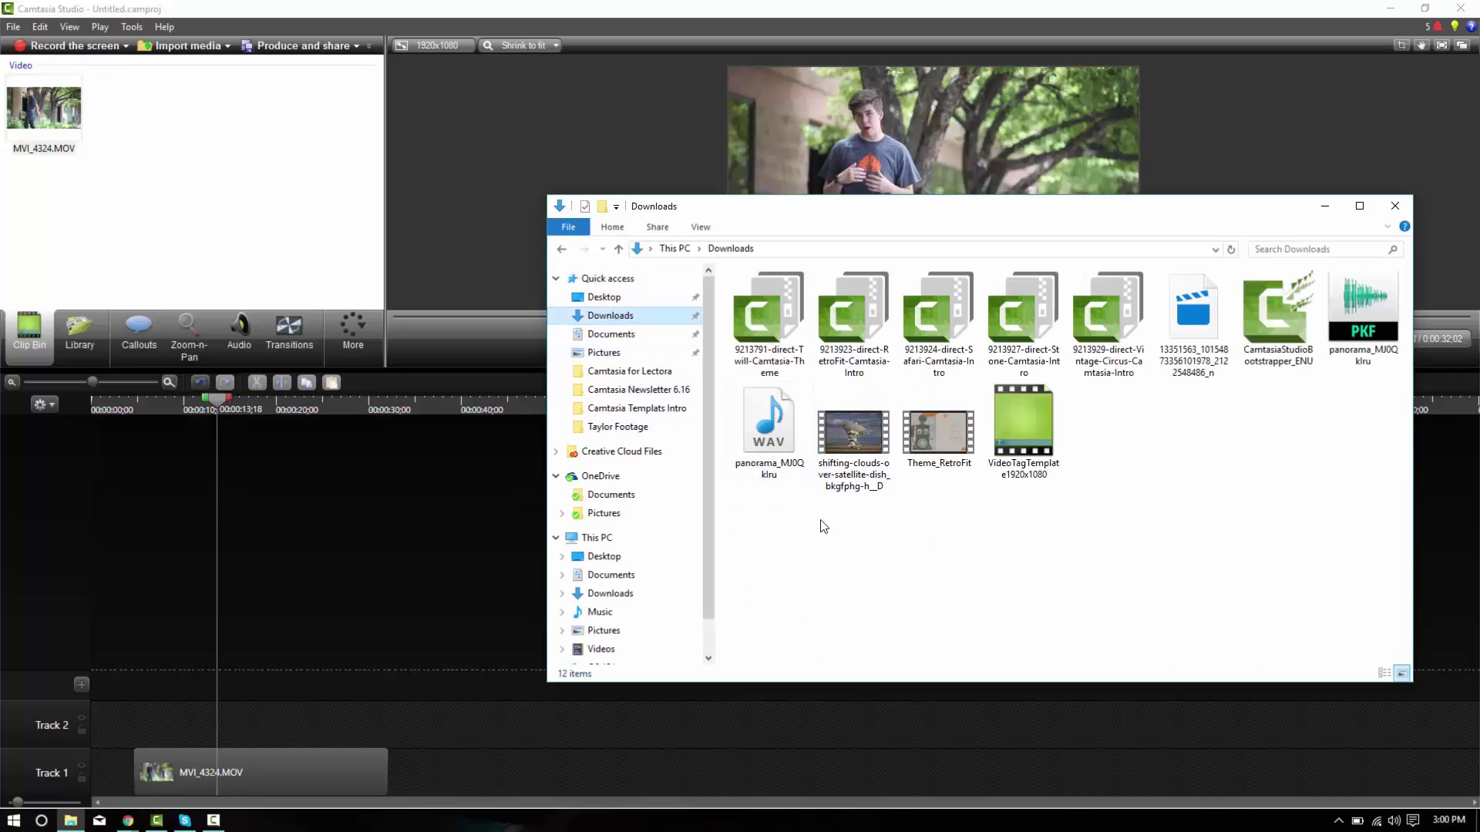
click(81, 340)
mouse_move(71, 820)
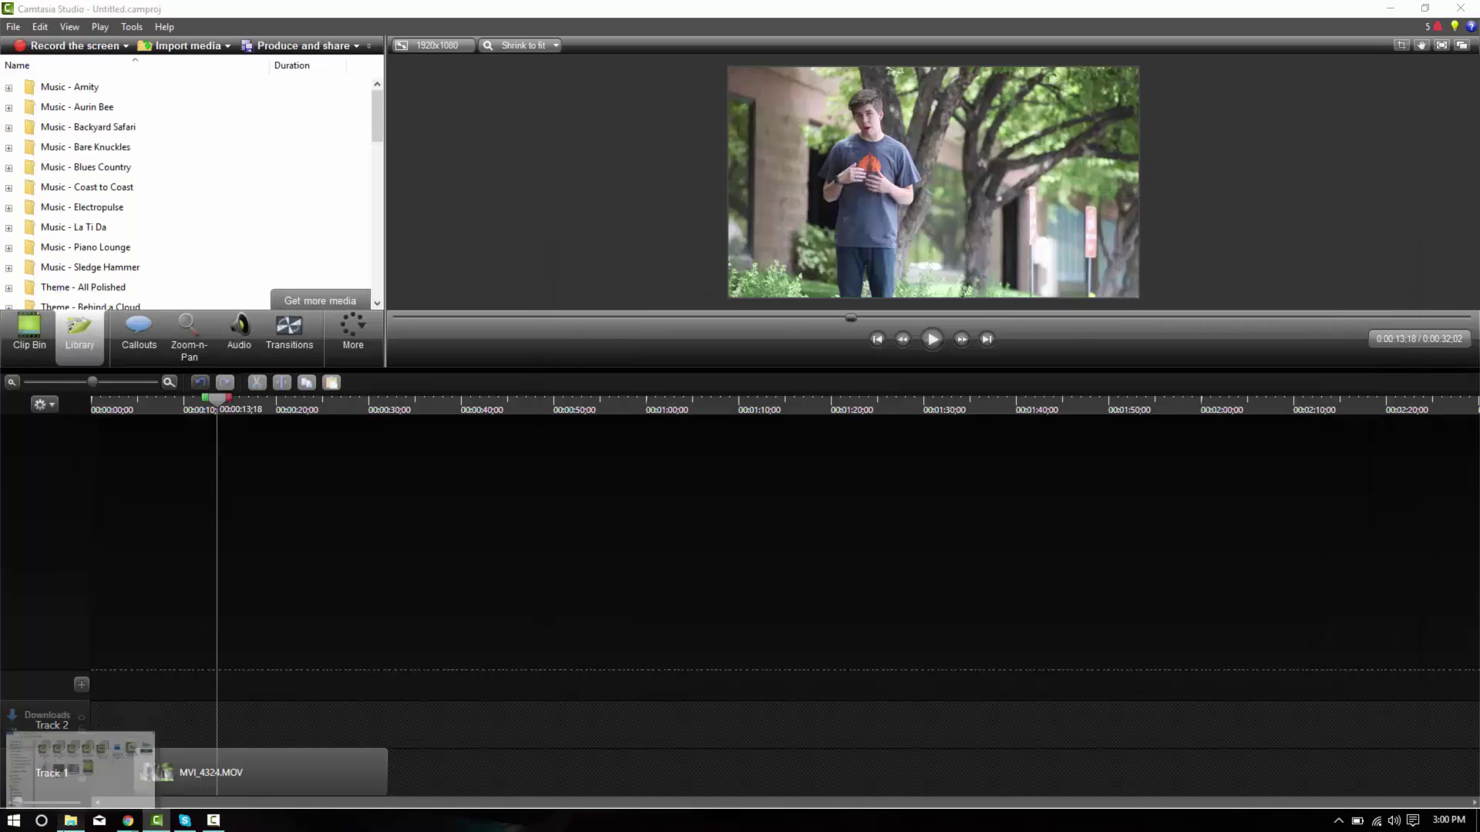
click(77, 767)
click(769, 323)
drag(769, 323, 329, 253)
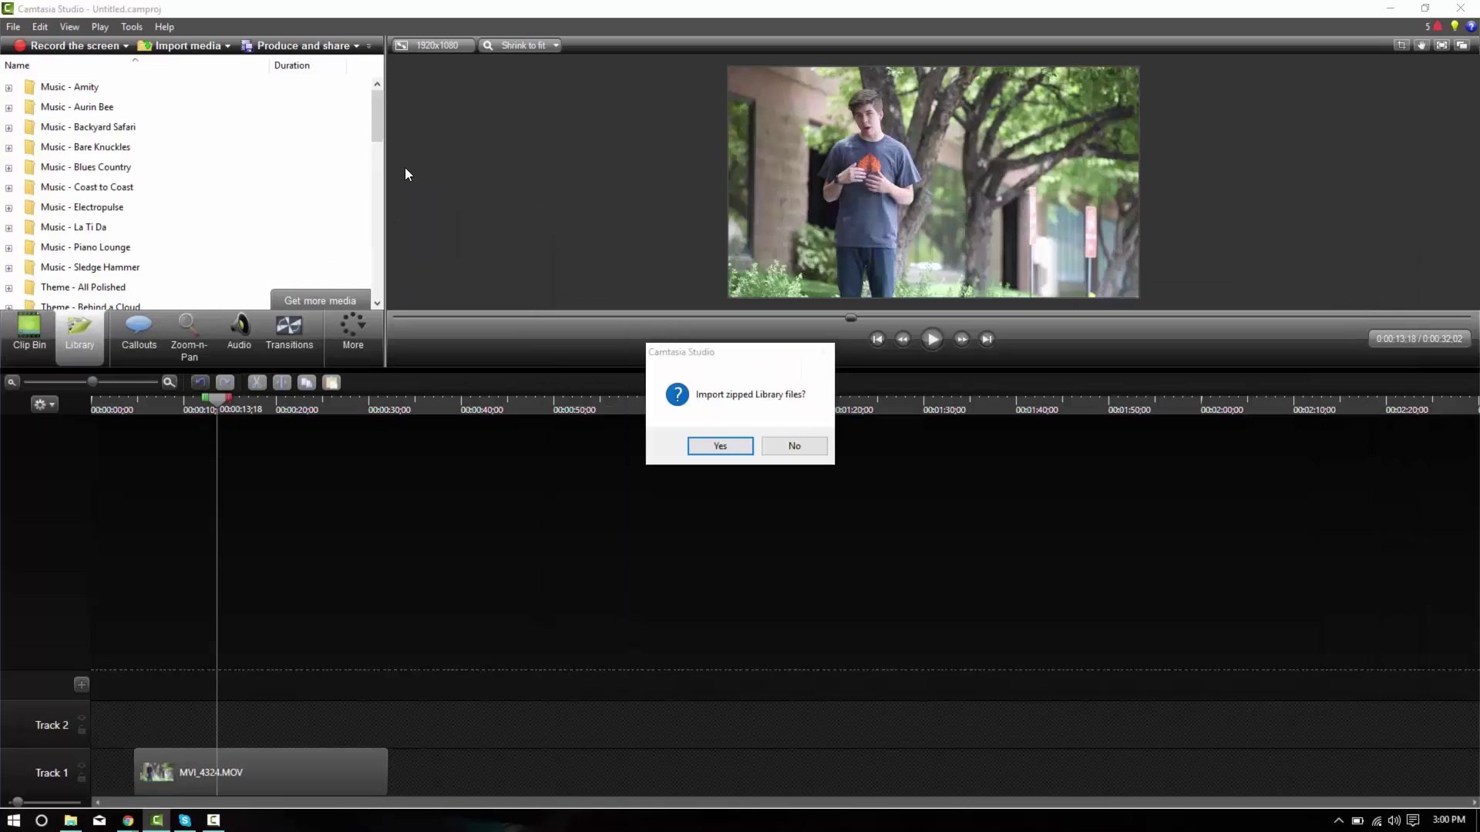
click(712, 448)
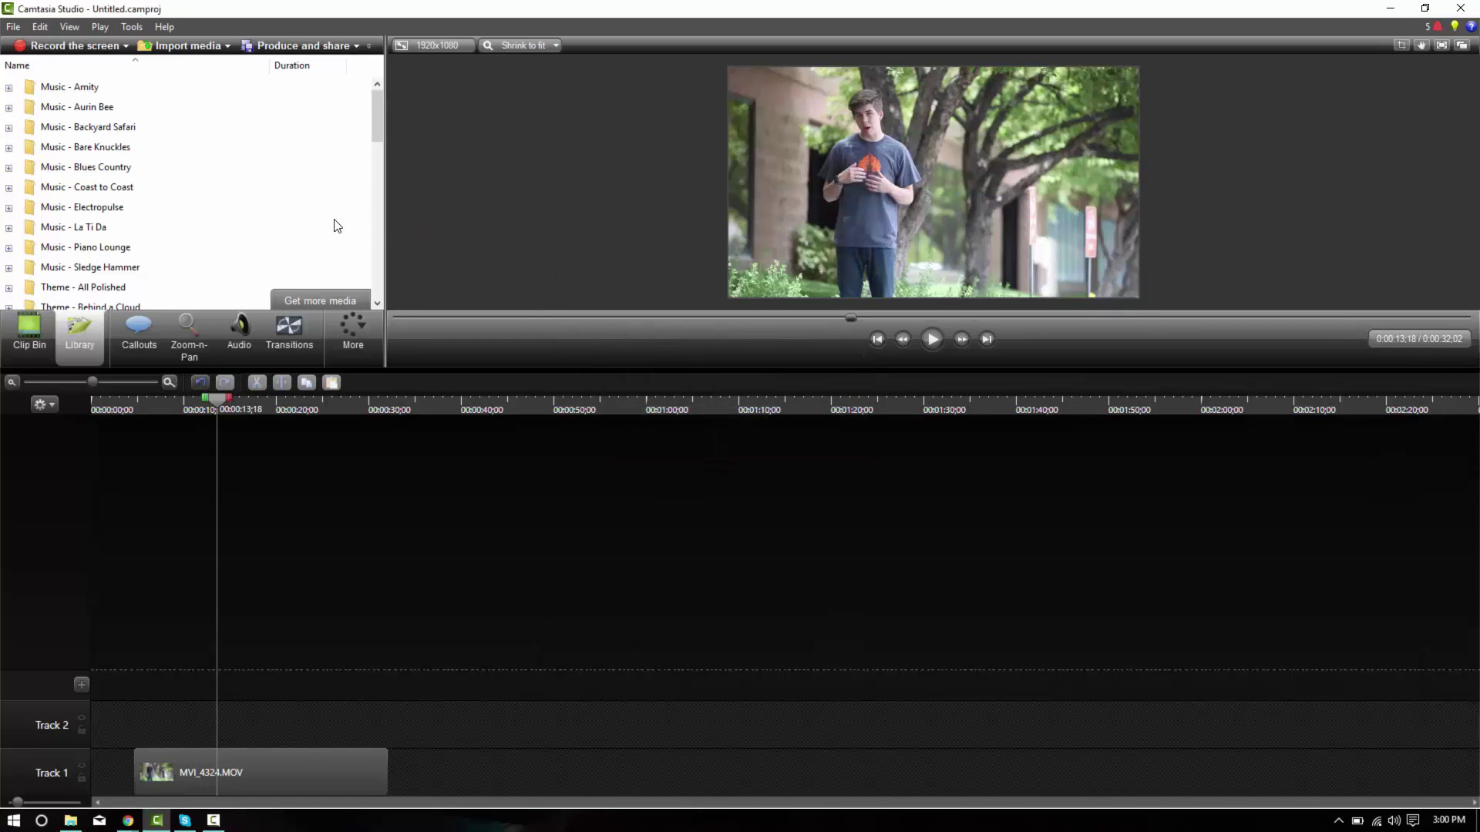
Expand Theme - Twill and preview its Layout 3, Layout 1, Intro and Callout 4 clips.
click(9, 168)
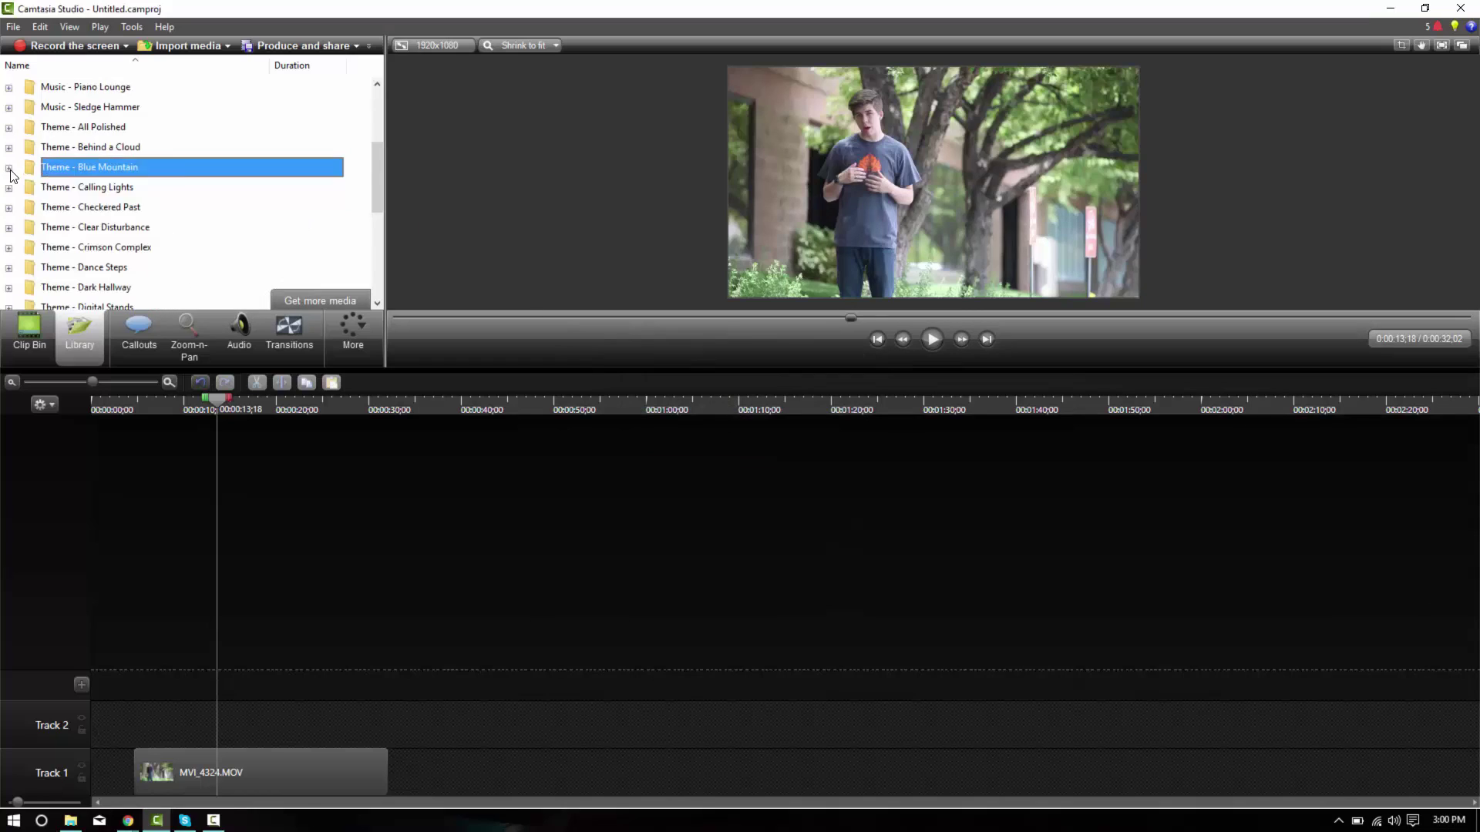
scroll(155, 192, down, 5)
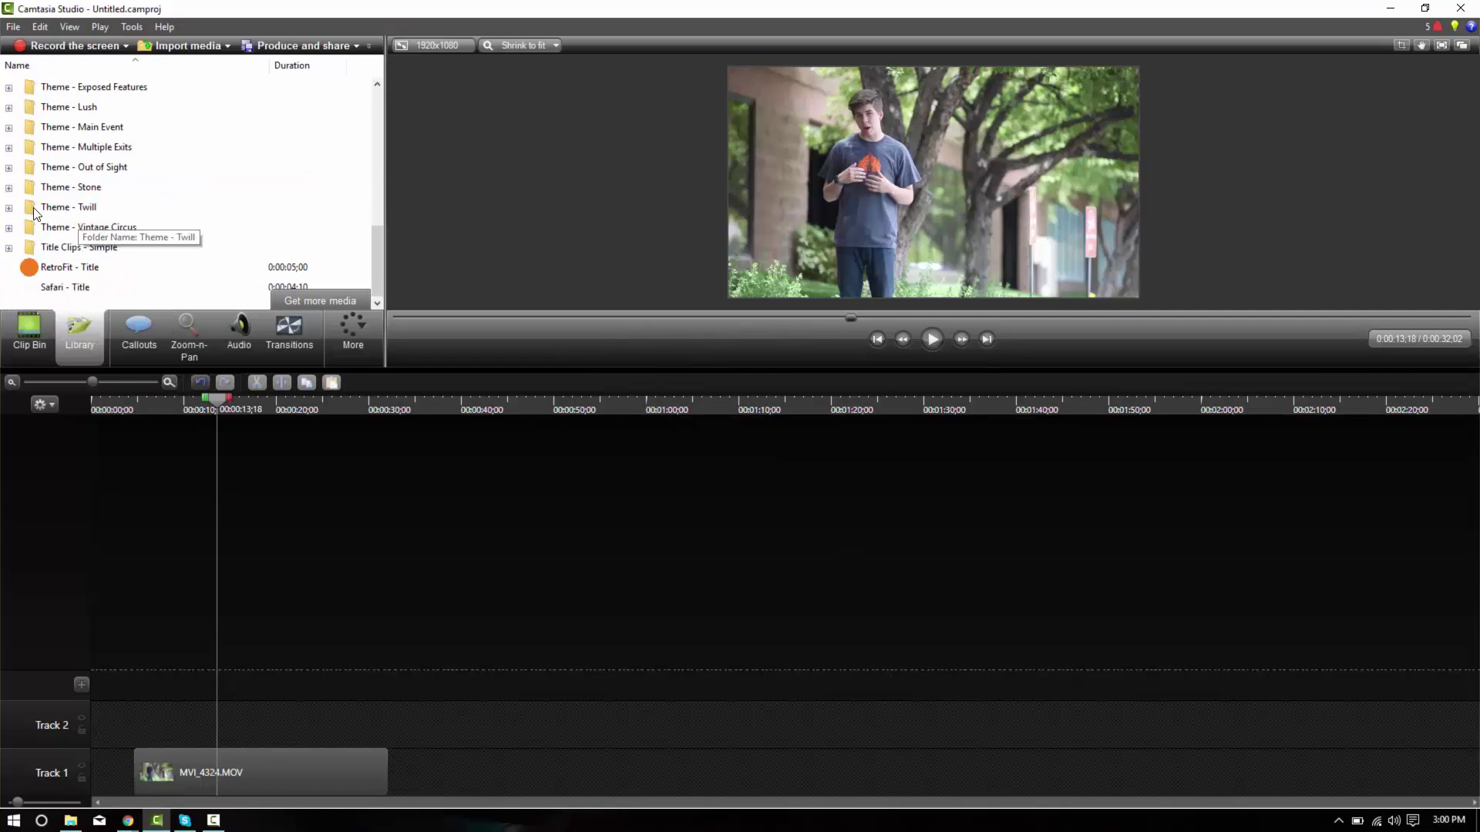
click(10, 208)
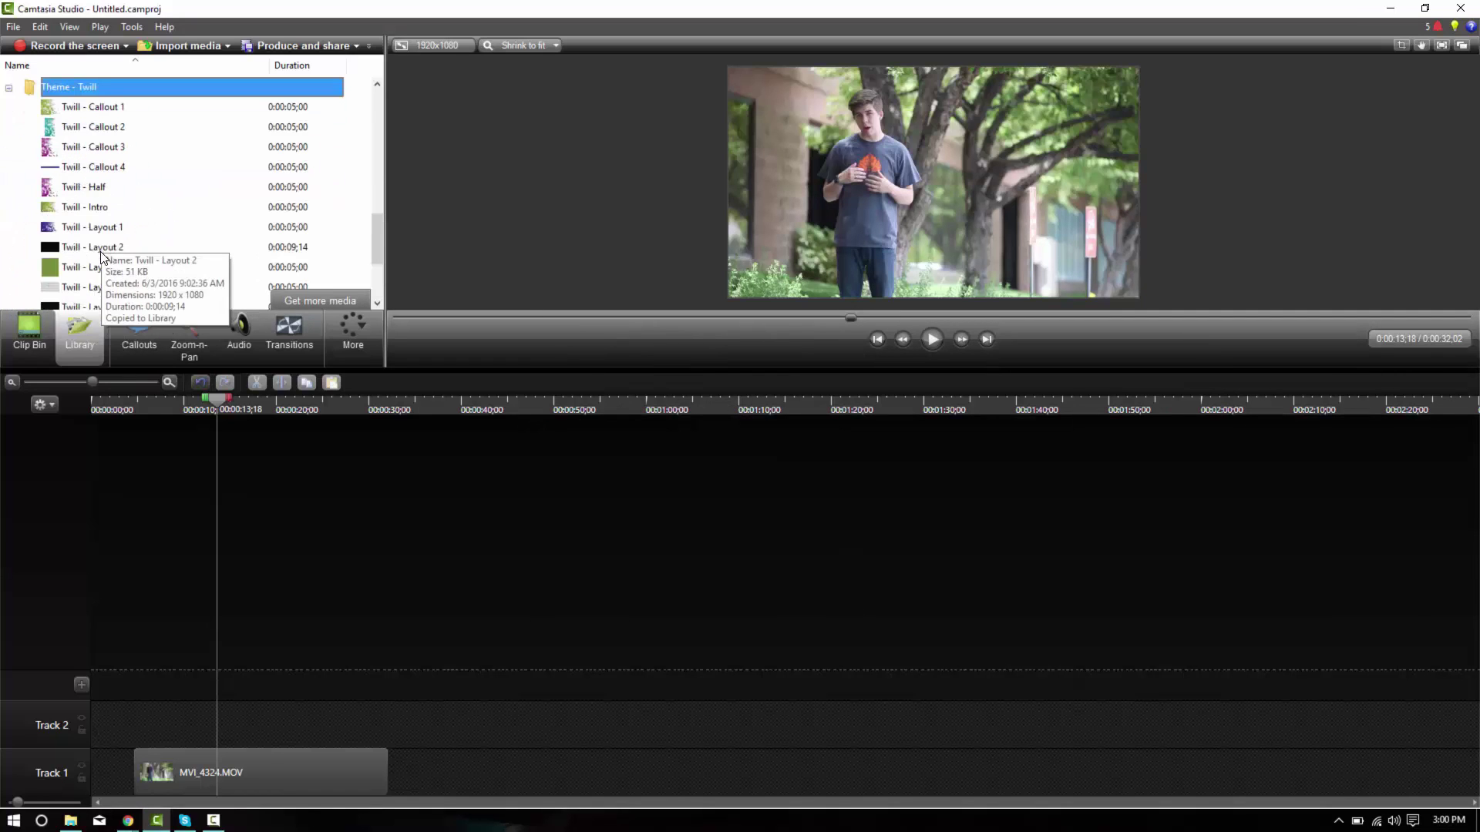
click(77, 266)
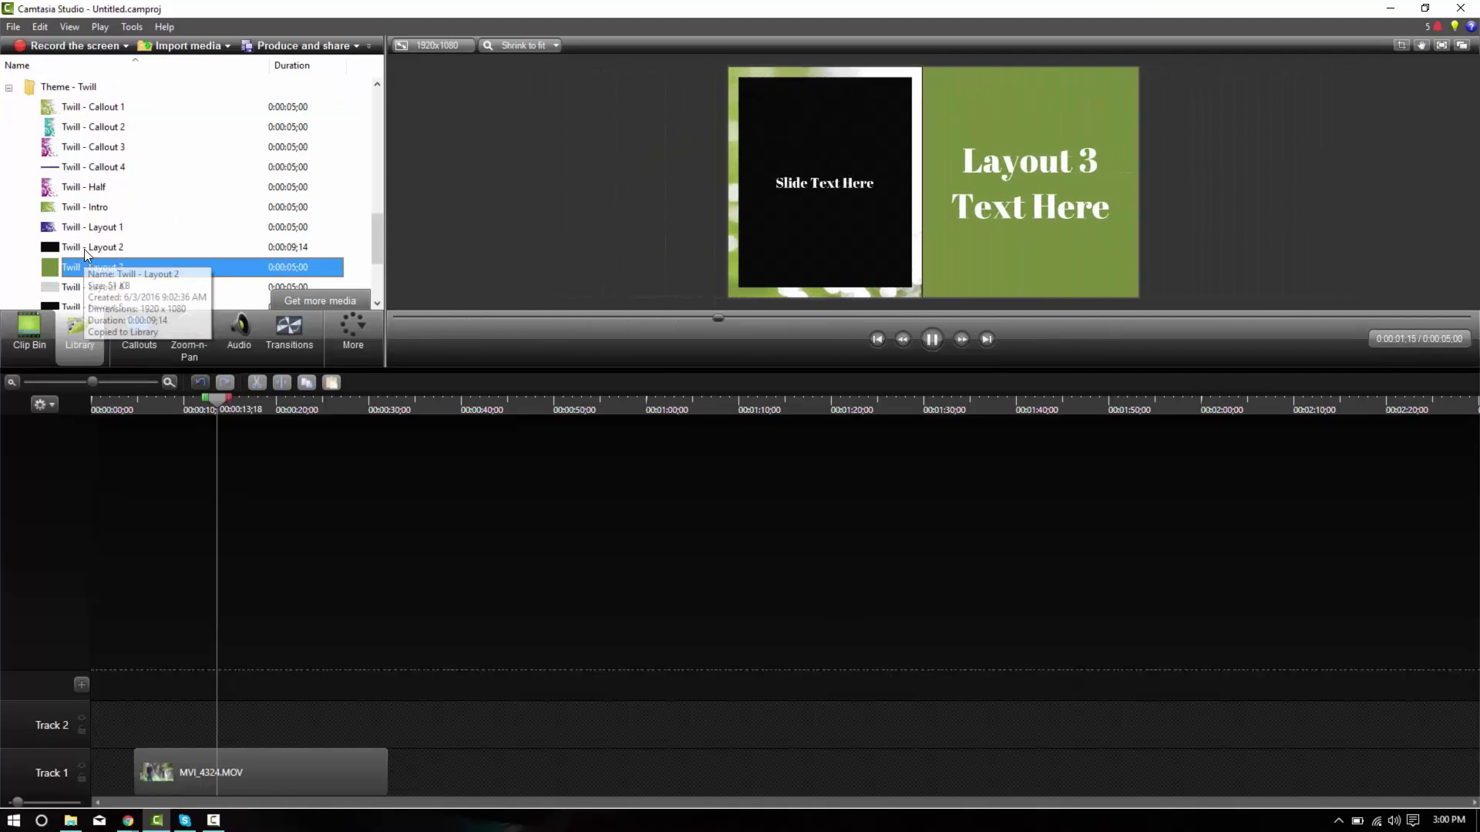
click(80, 227)
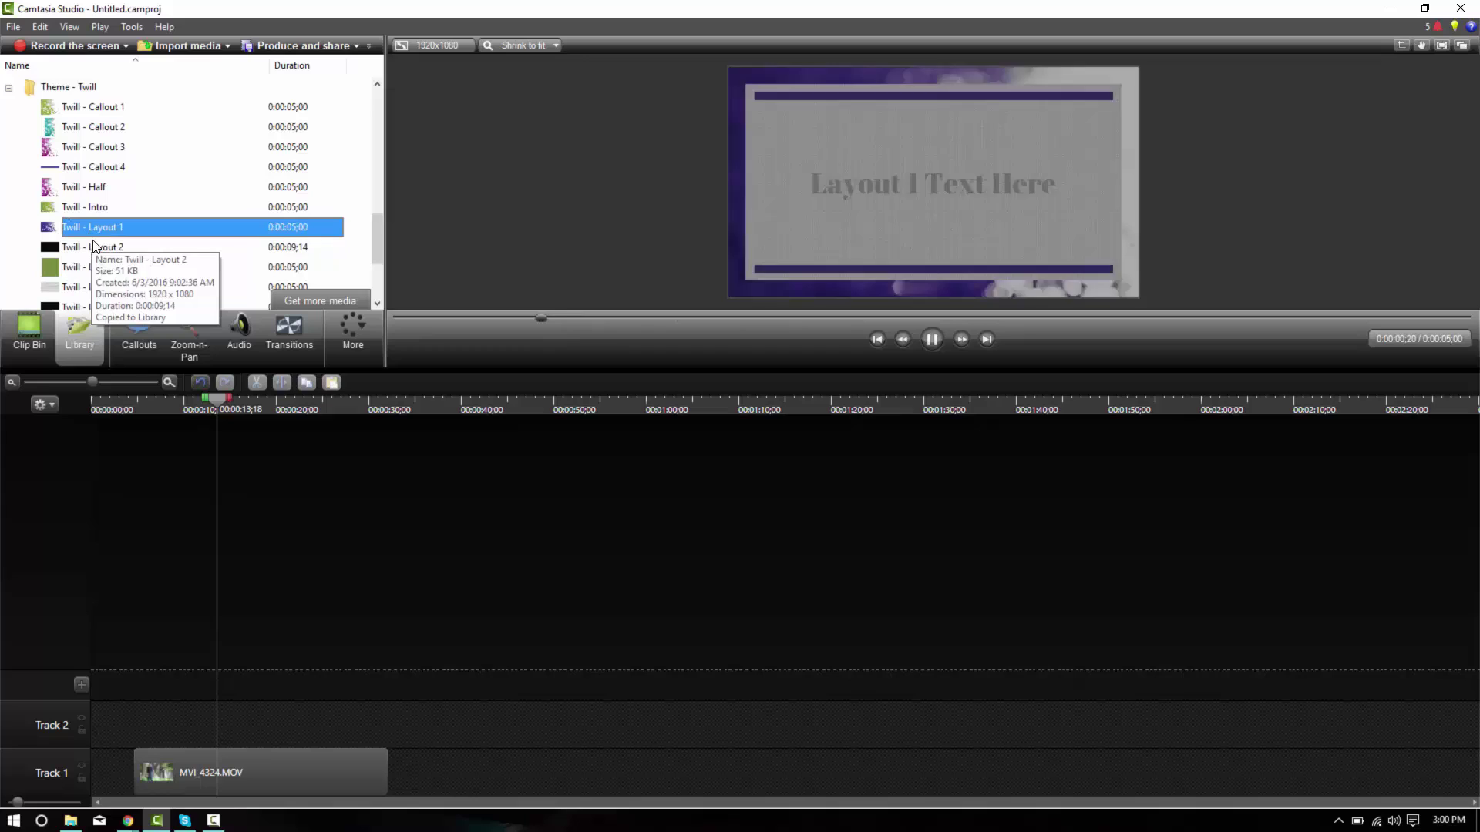
click(108, 206)
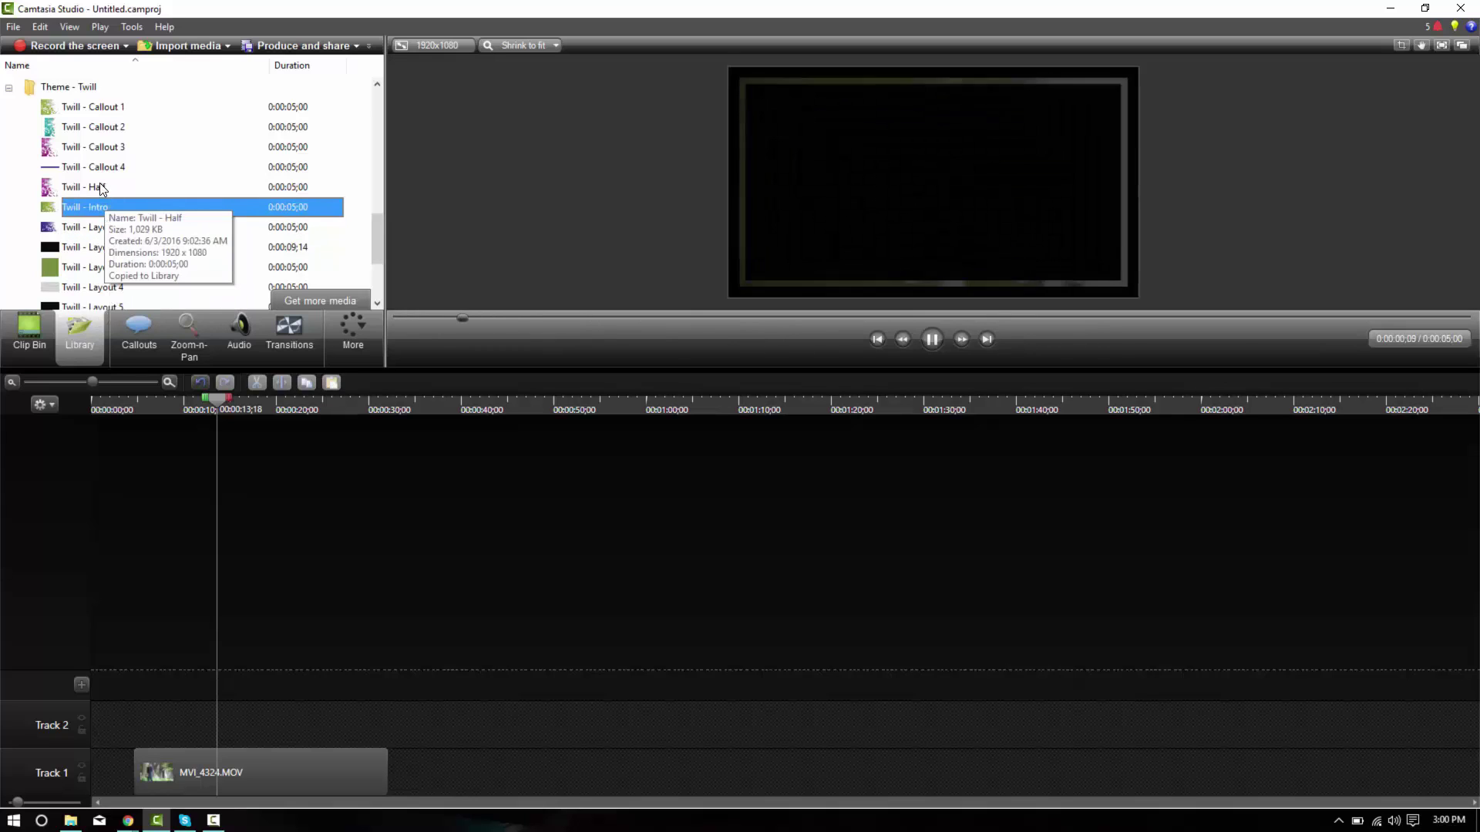
click(108, 172)
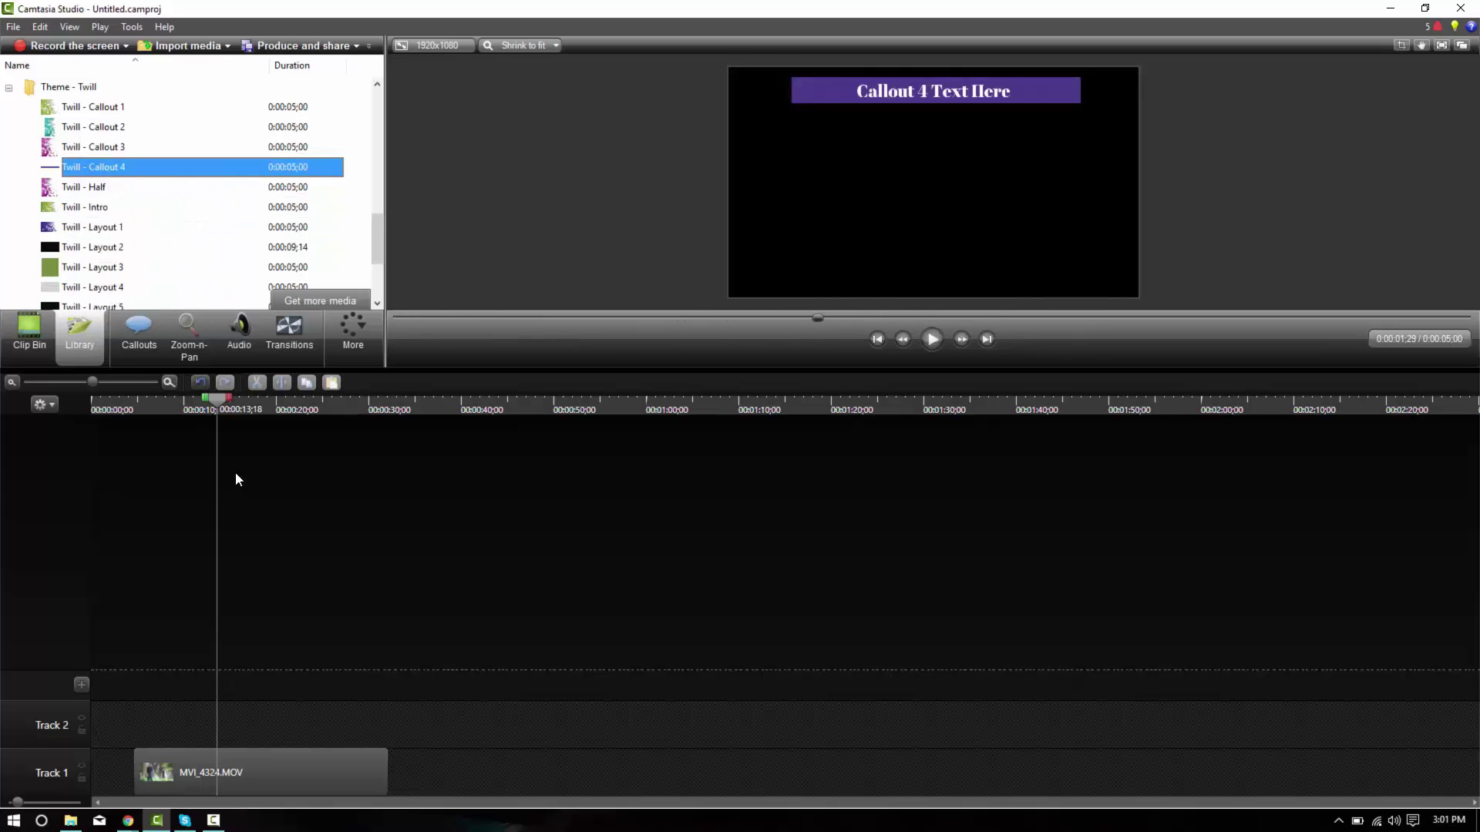
Trim the first 6;28 off MVI_4324 so the 20;14 clip starts at 0:00.
drag(247, 769, 206, 780)
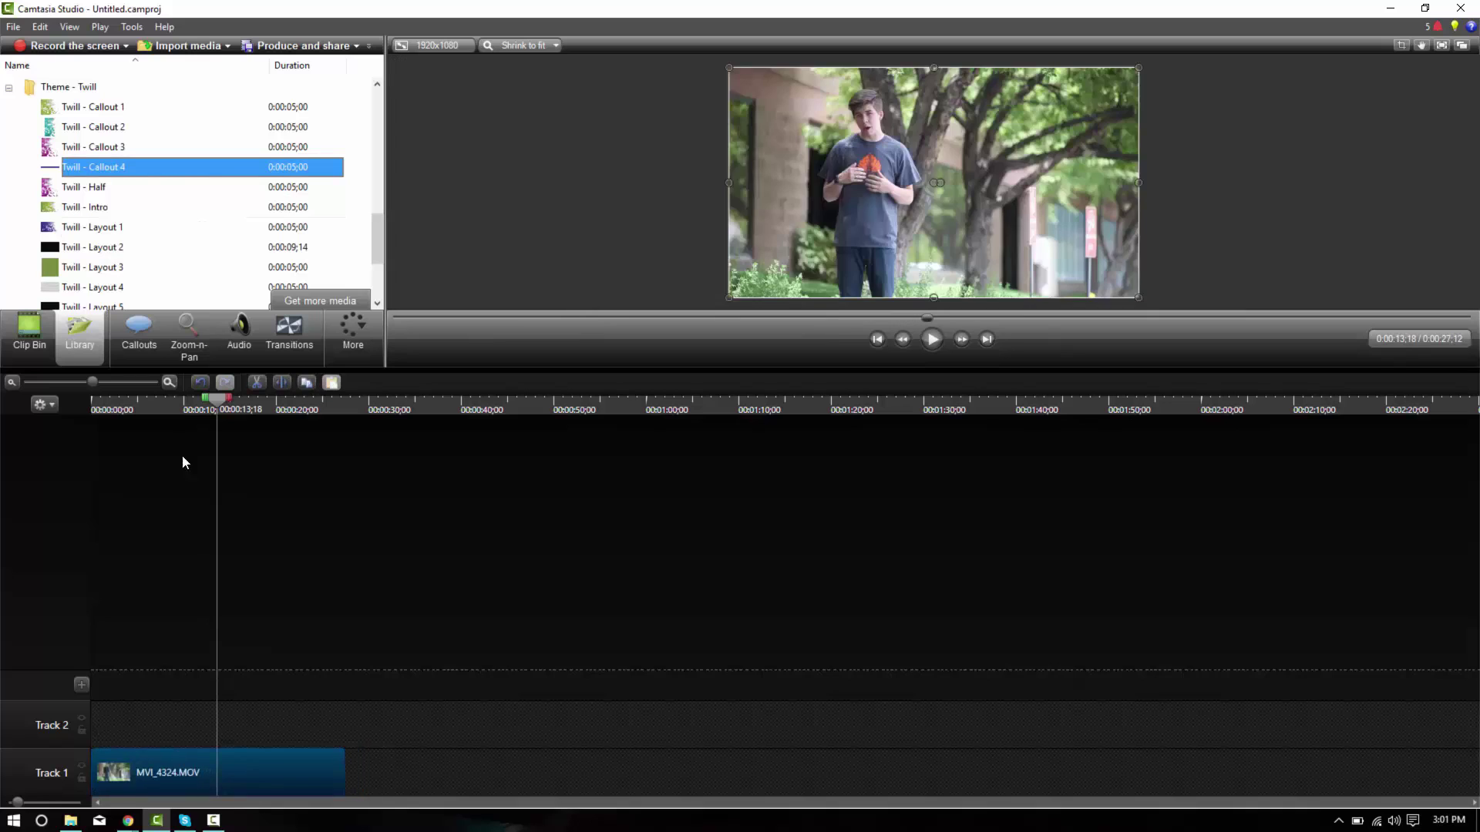
click(114, 412)
drag(114, 412, 155, 430)
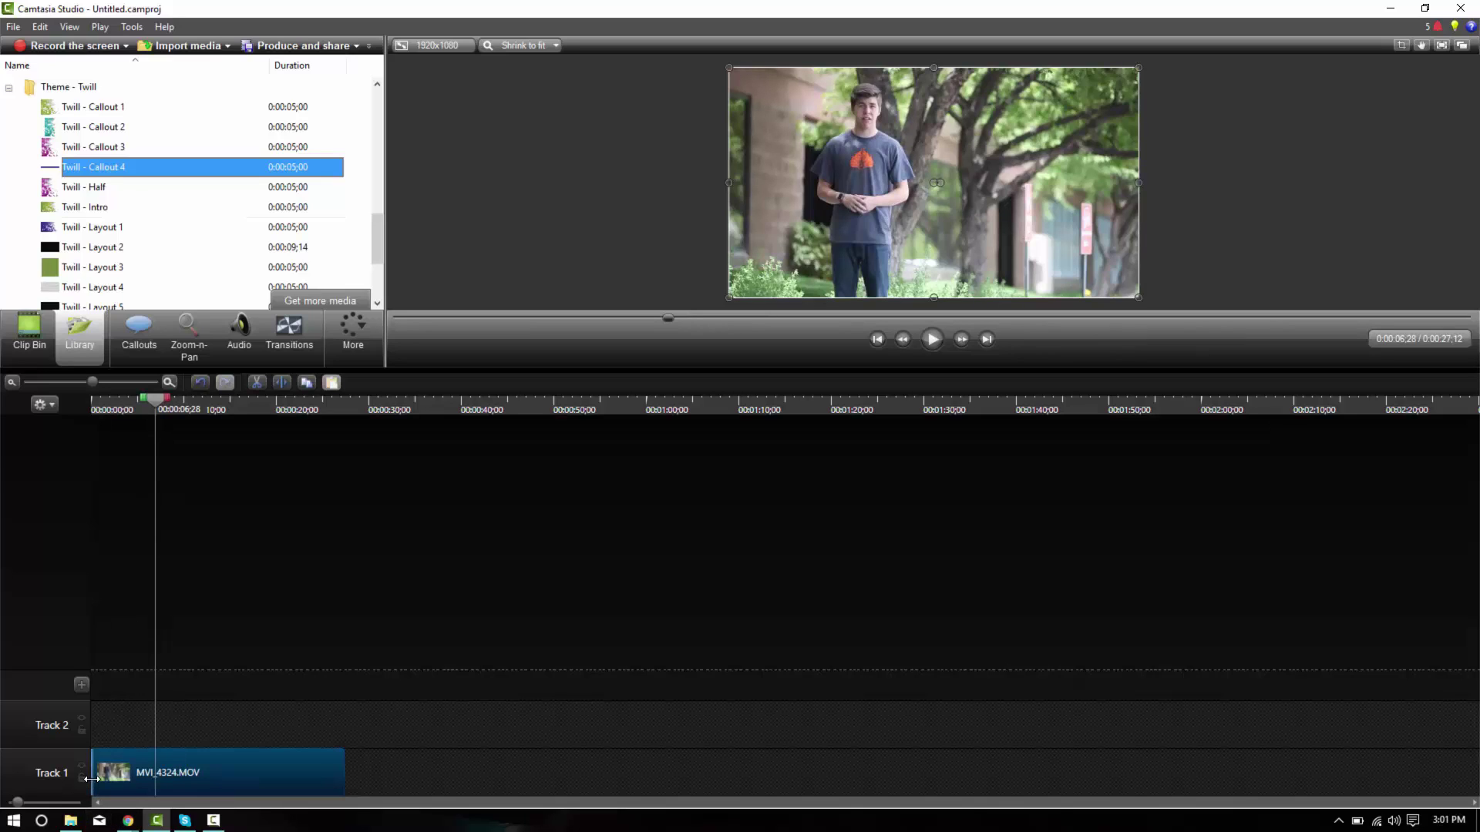
drag(93, 779, 137, 773)
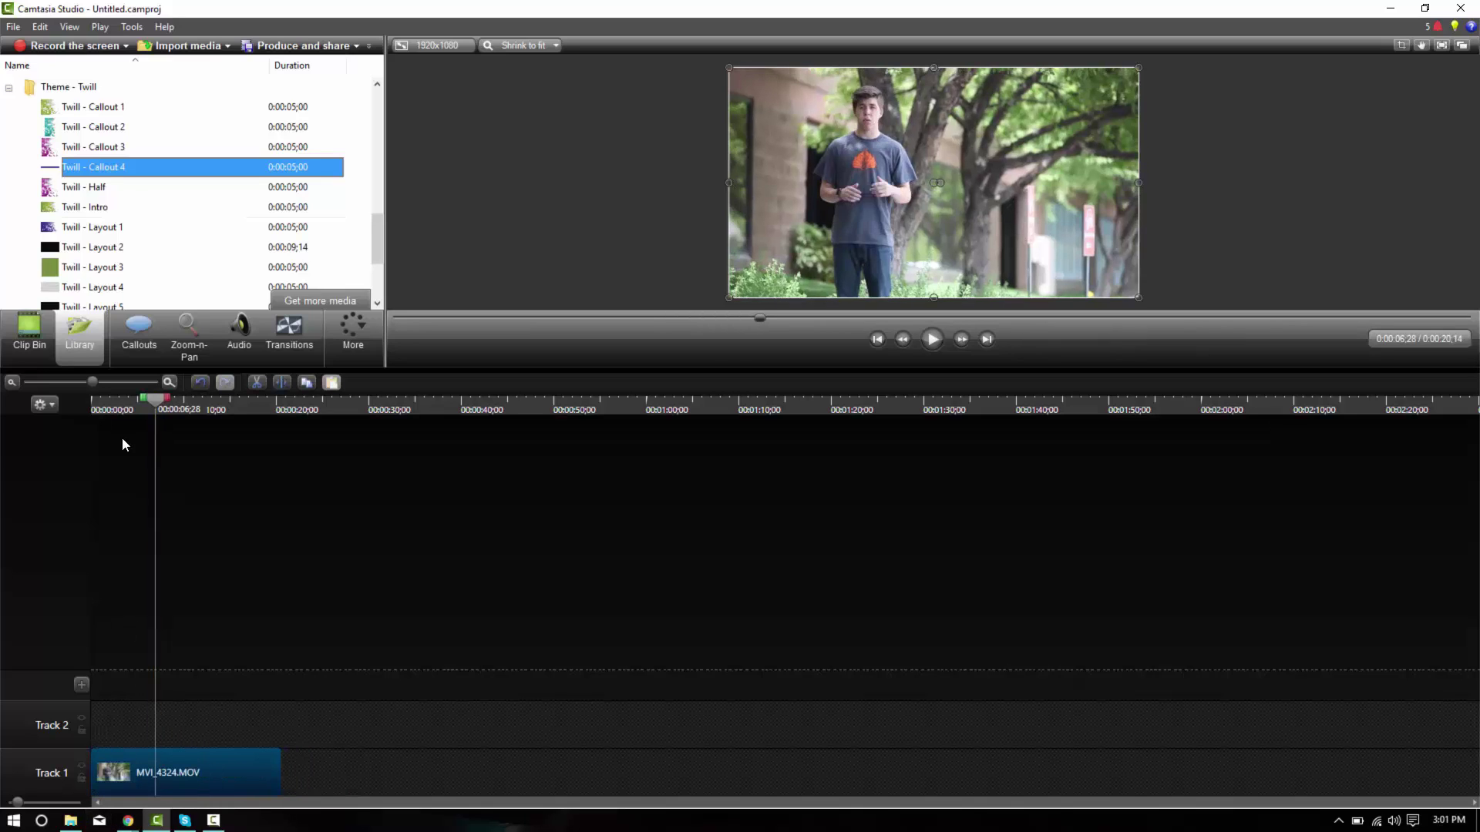
click(112, 411)
drag(112, 410, 99, 410)
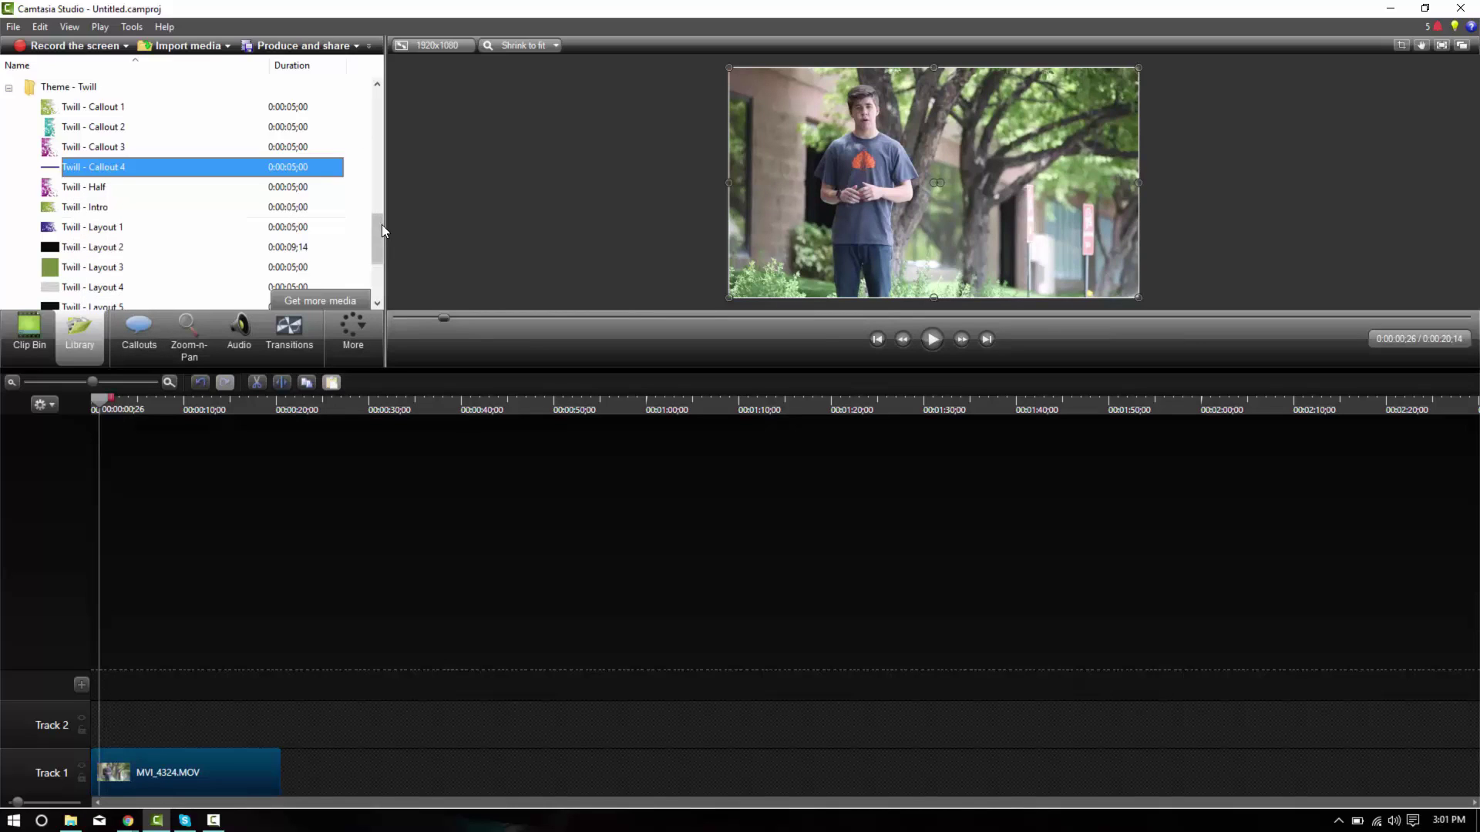
drag(381, 225, 381, 252)
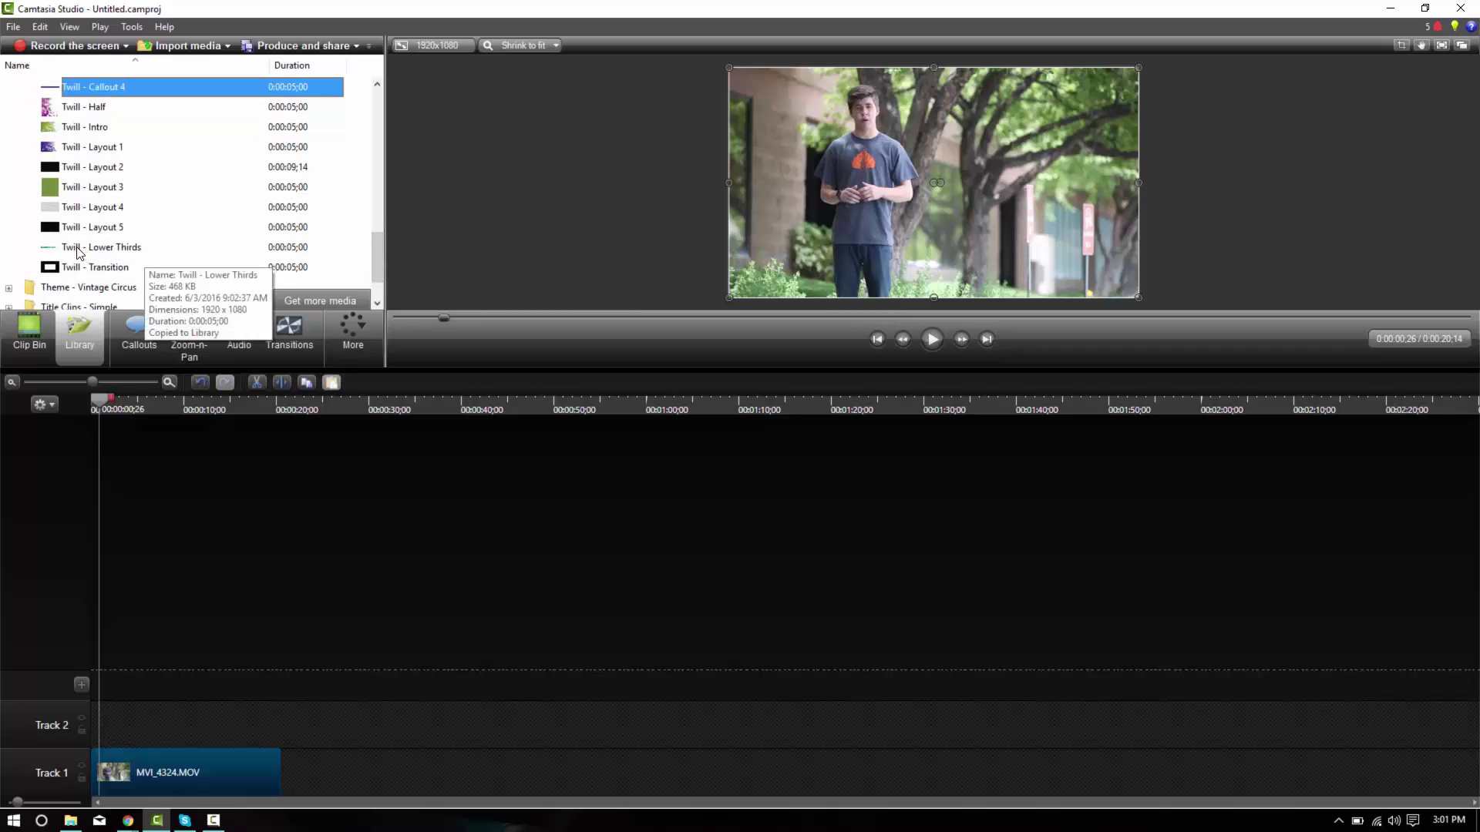
Add Twill - Lower Thirds to Track 2 at 0:00:00;14 and preview it.
drag(143, 247, 104, 737)
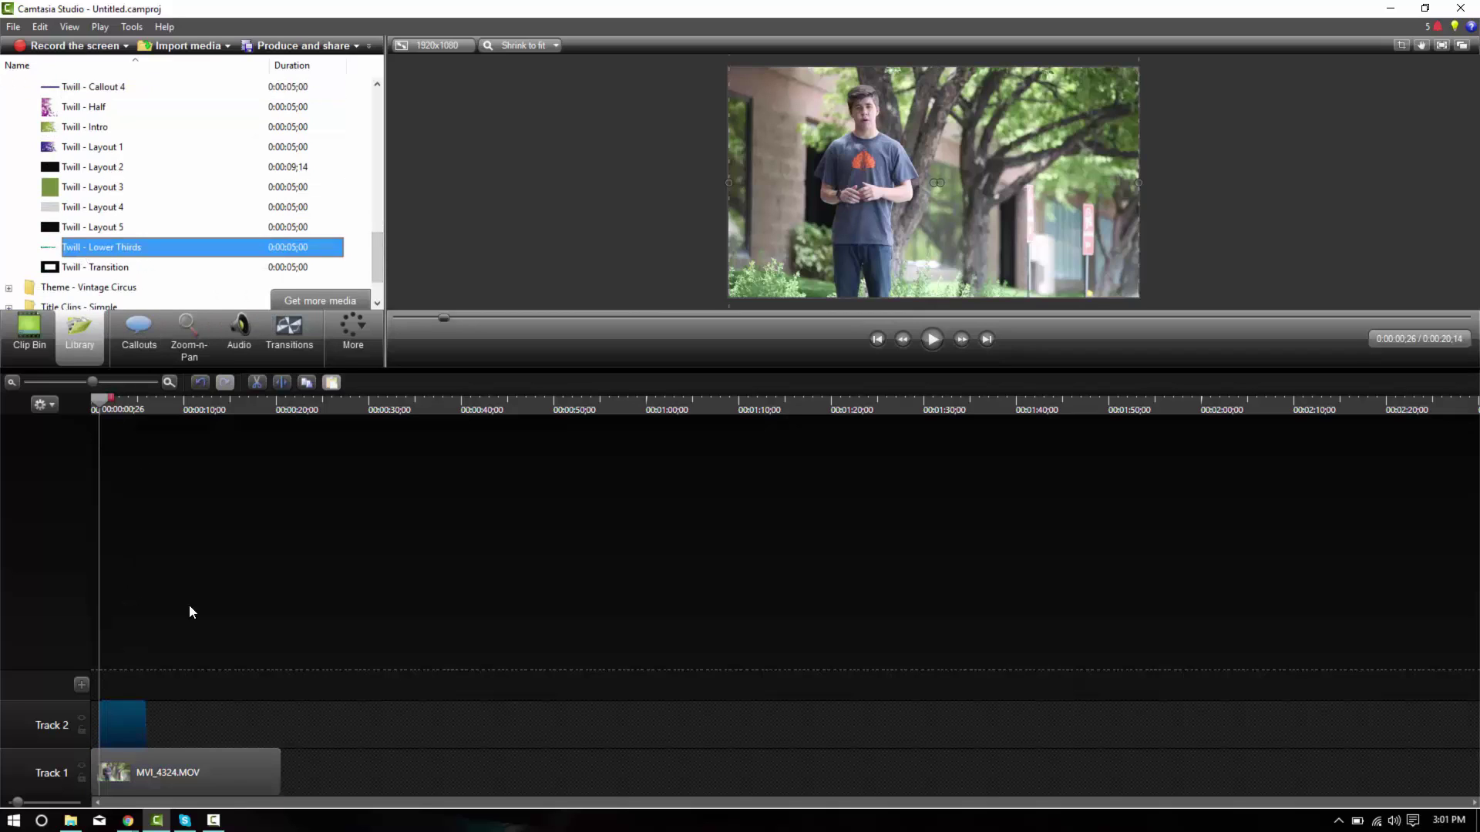
click(170, 382)
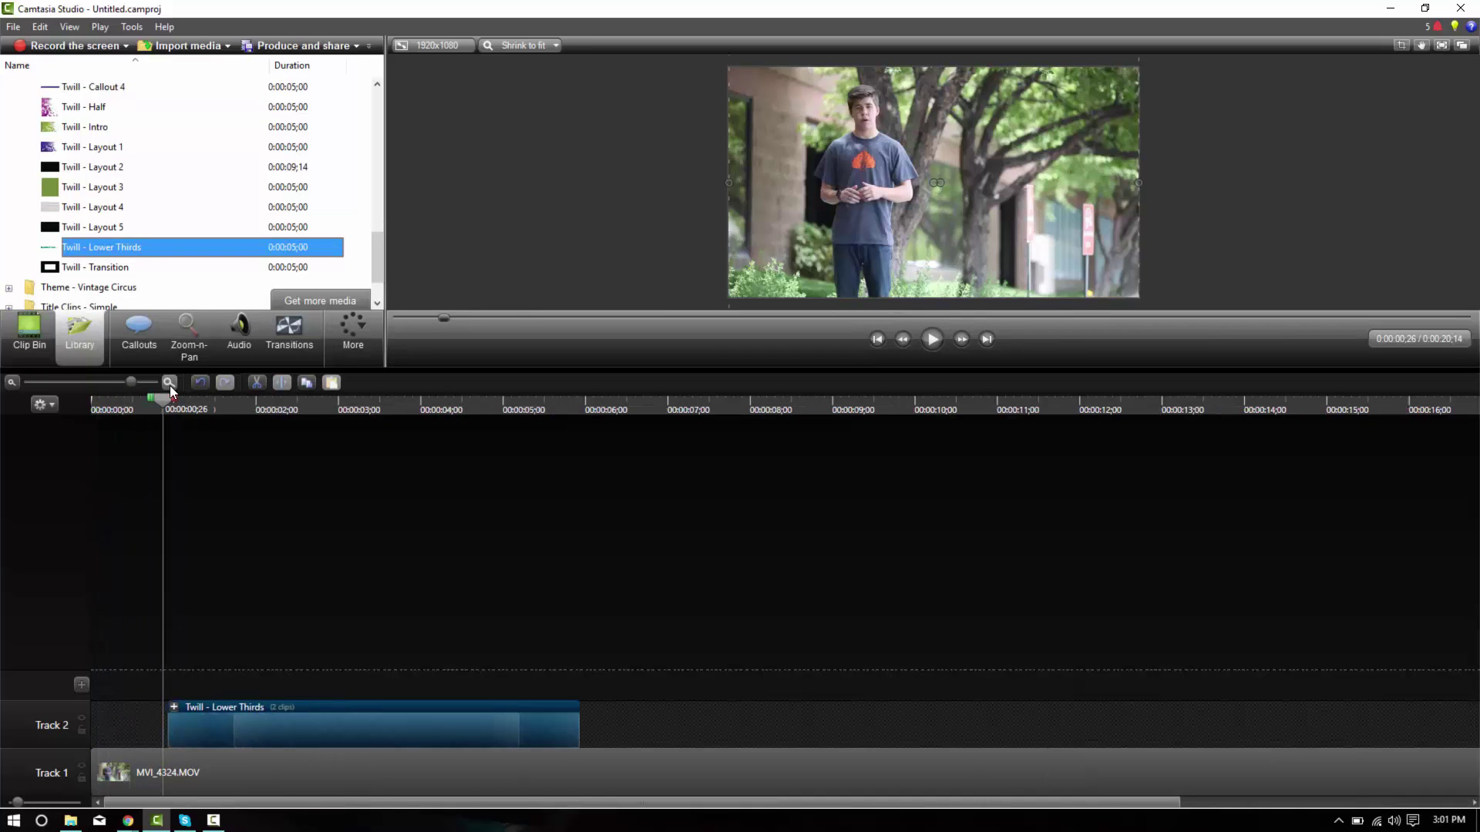
click(132, 414)
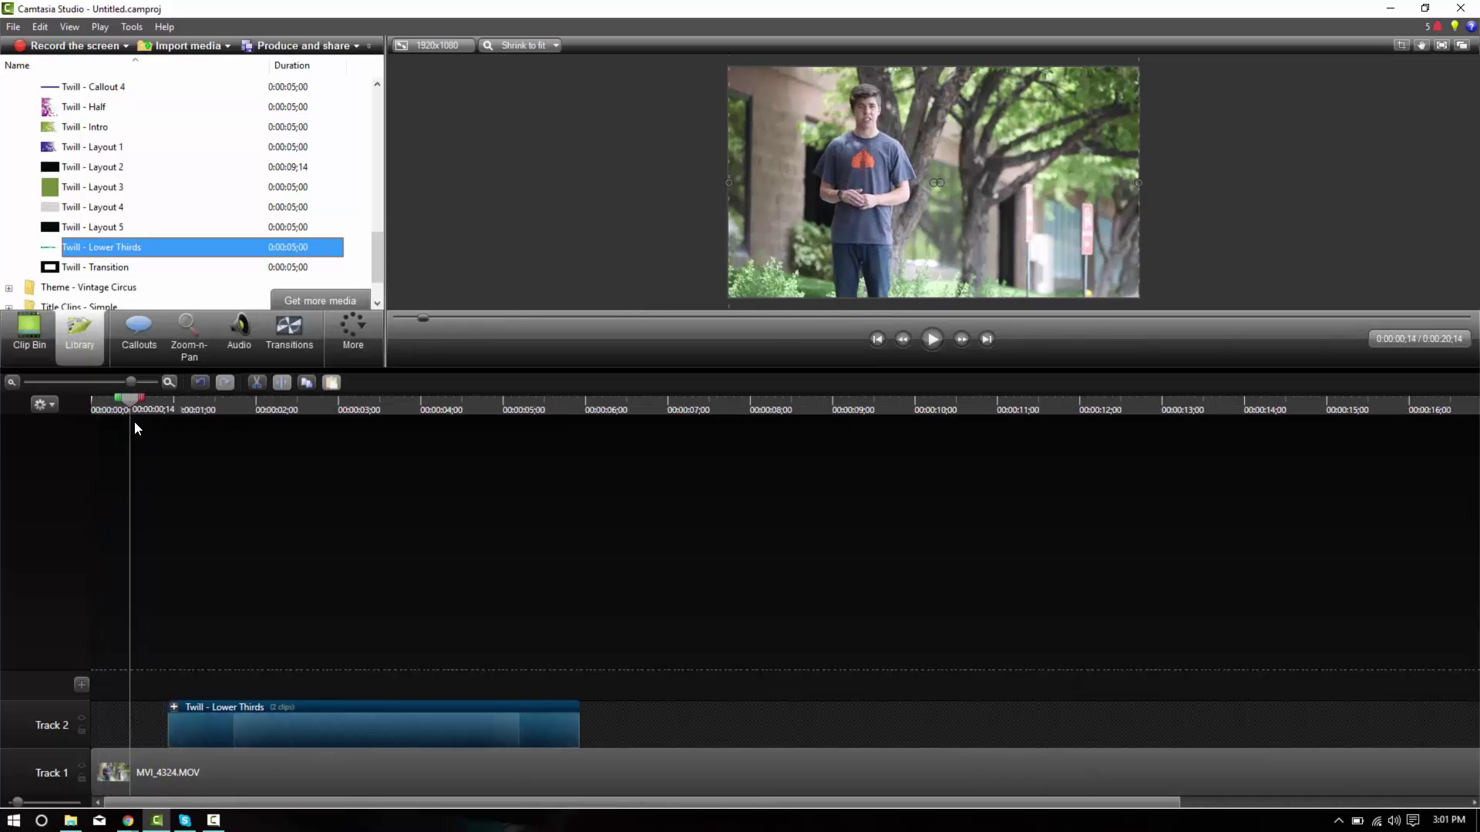
drag(360, 706, 317, 739)
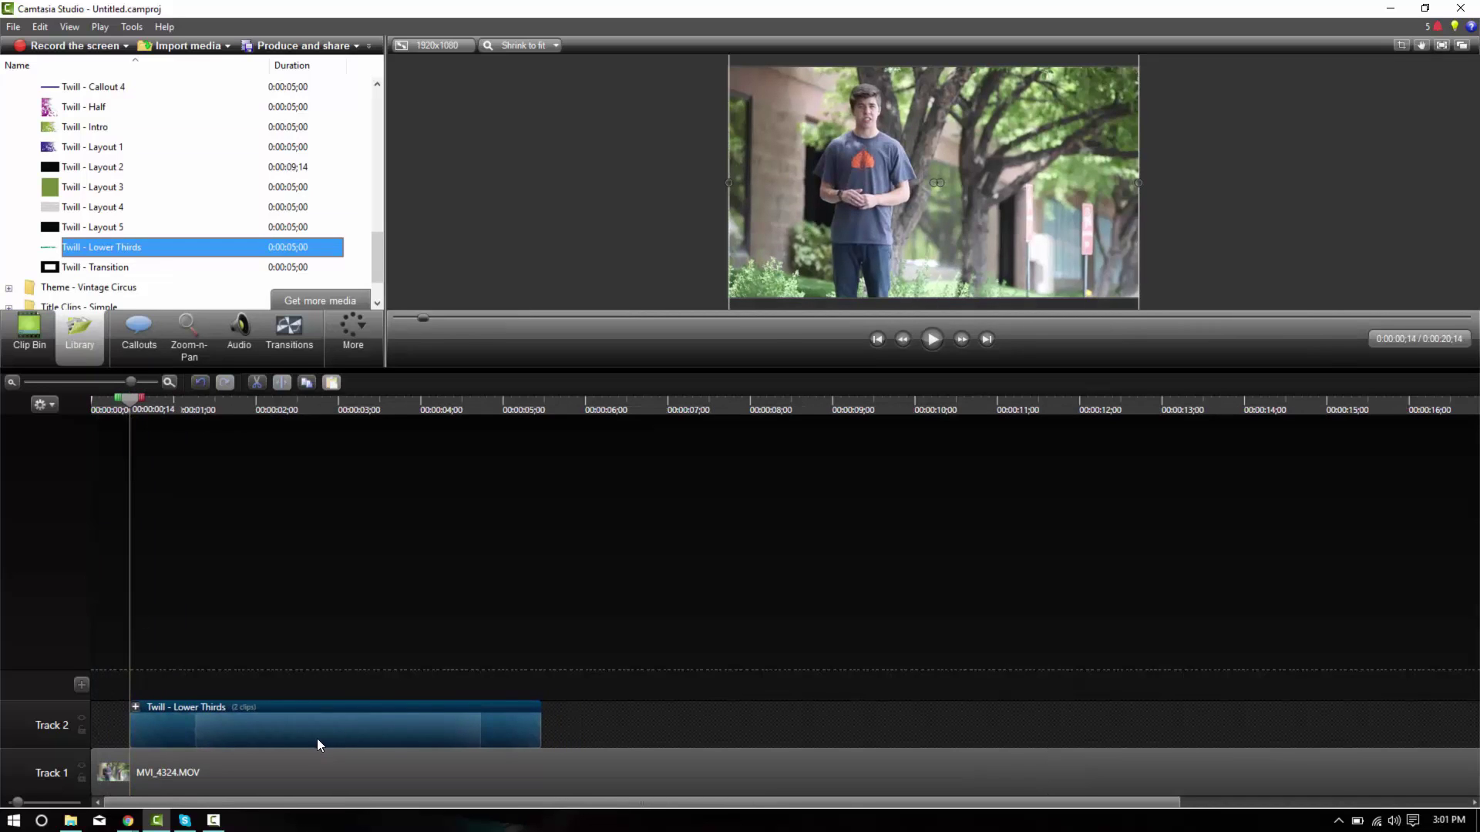
key(space)
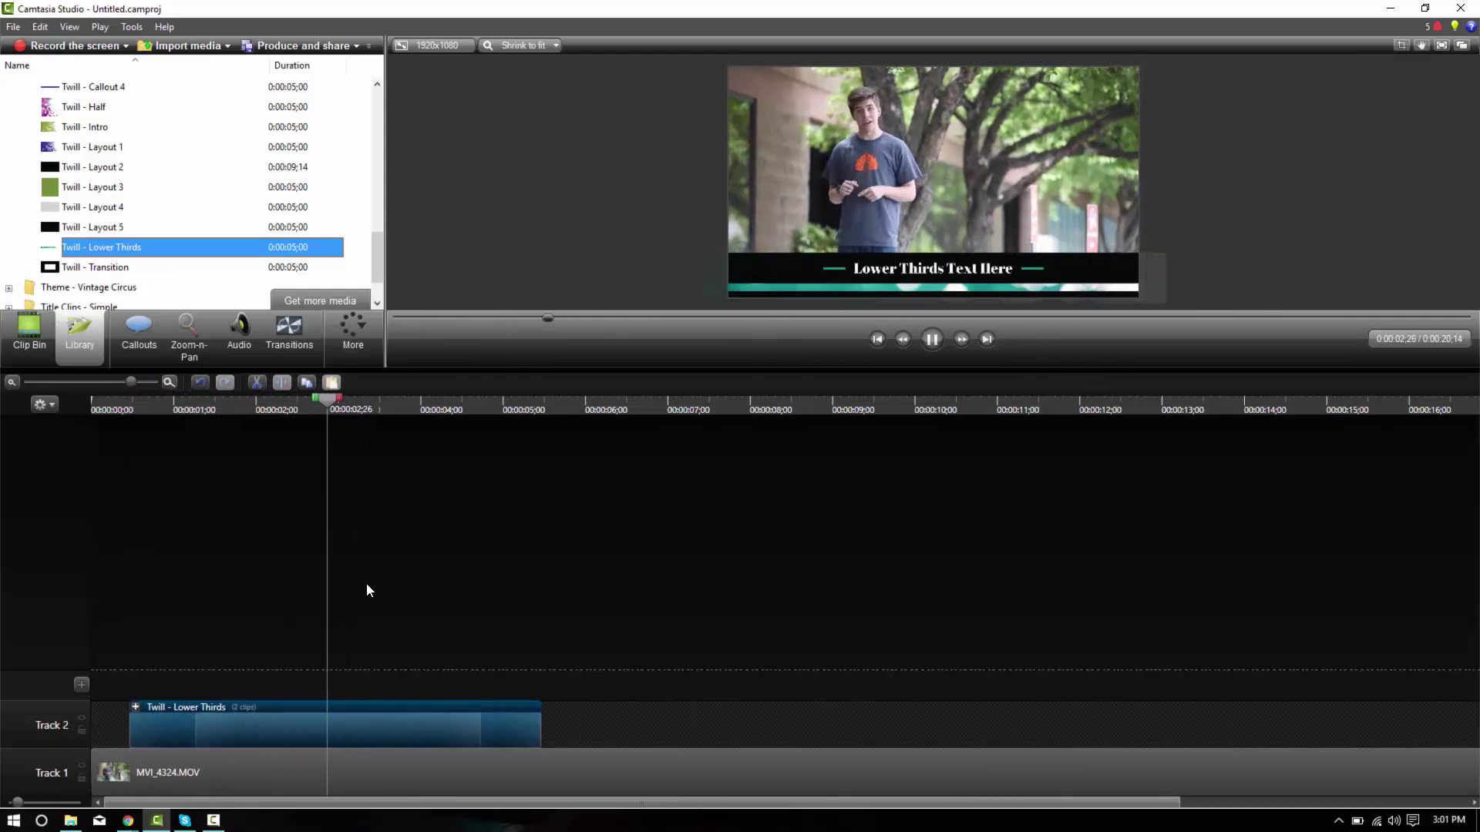
key(space)
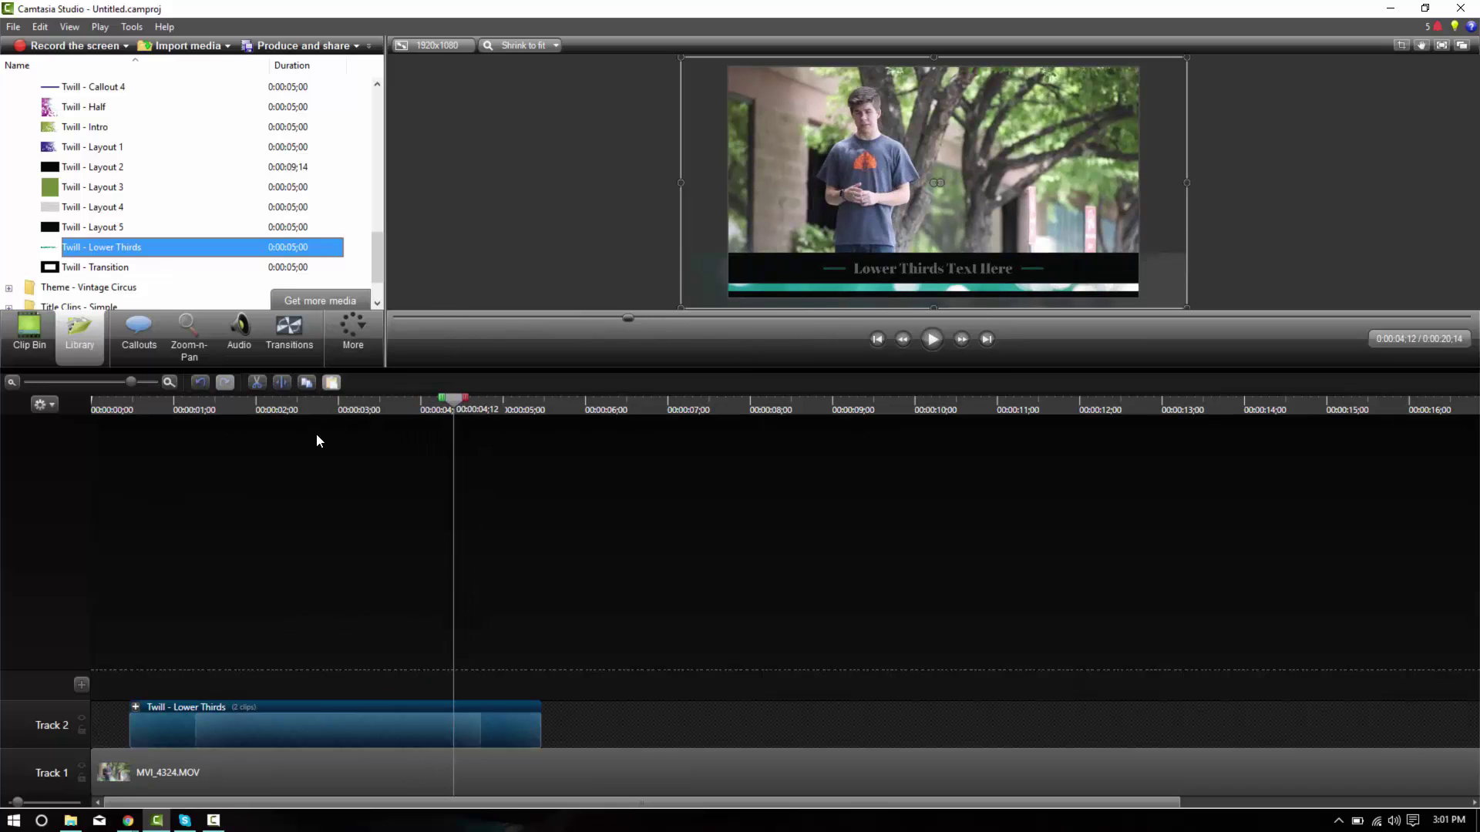
Ungroup the lower-thirds clip and its Group 3 into text and overlay clips, selecting Text 1.
right_click(273, 720)
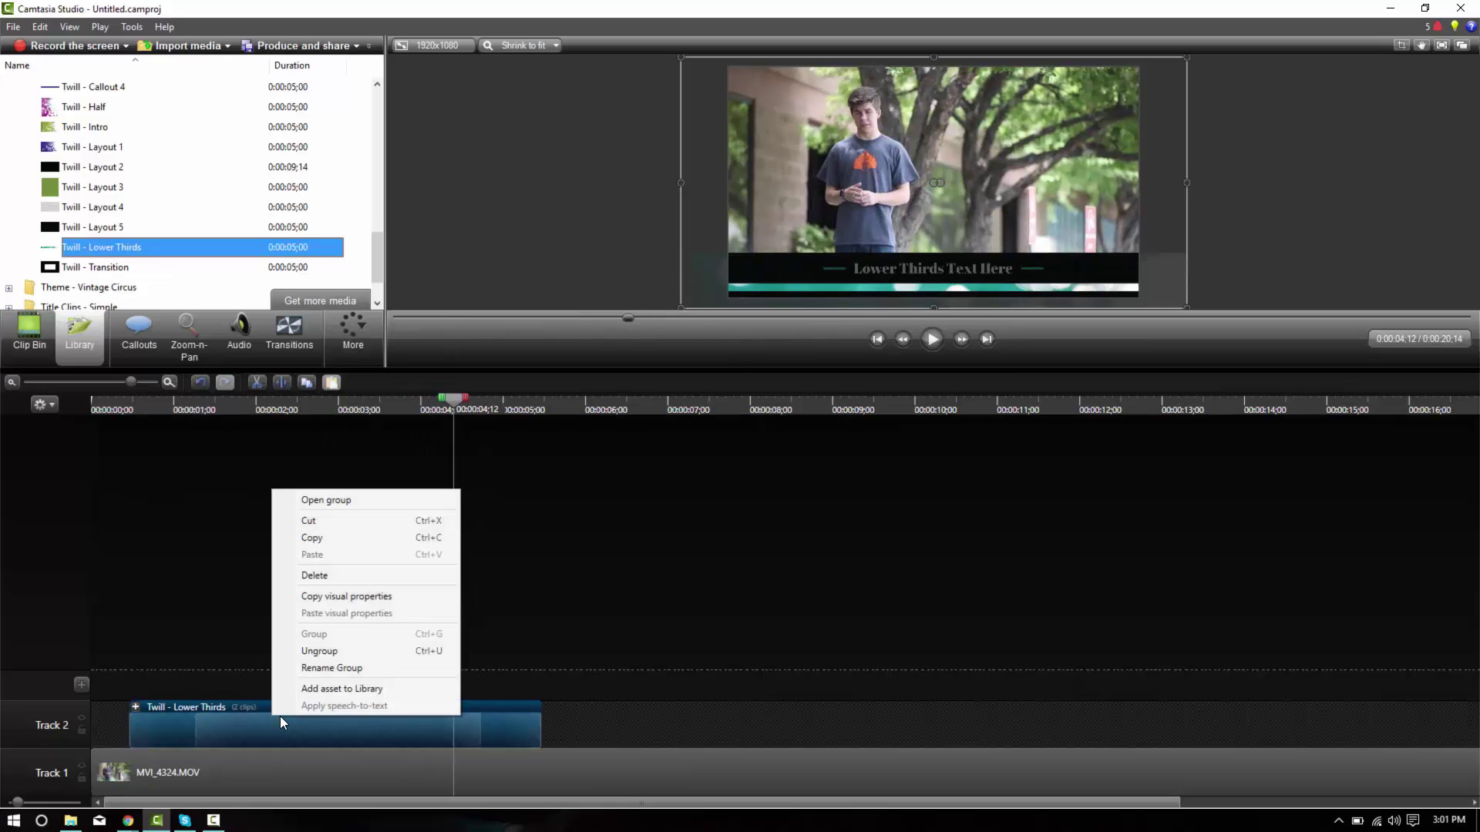
click(307, 654)
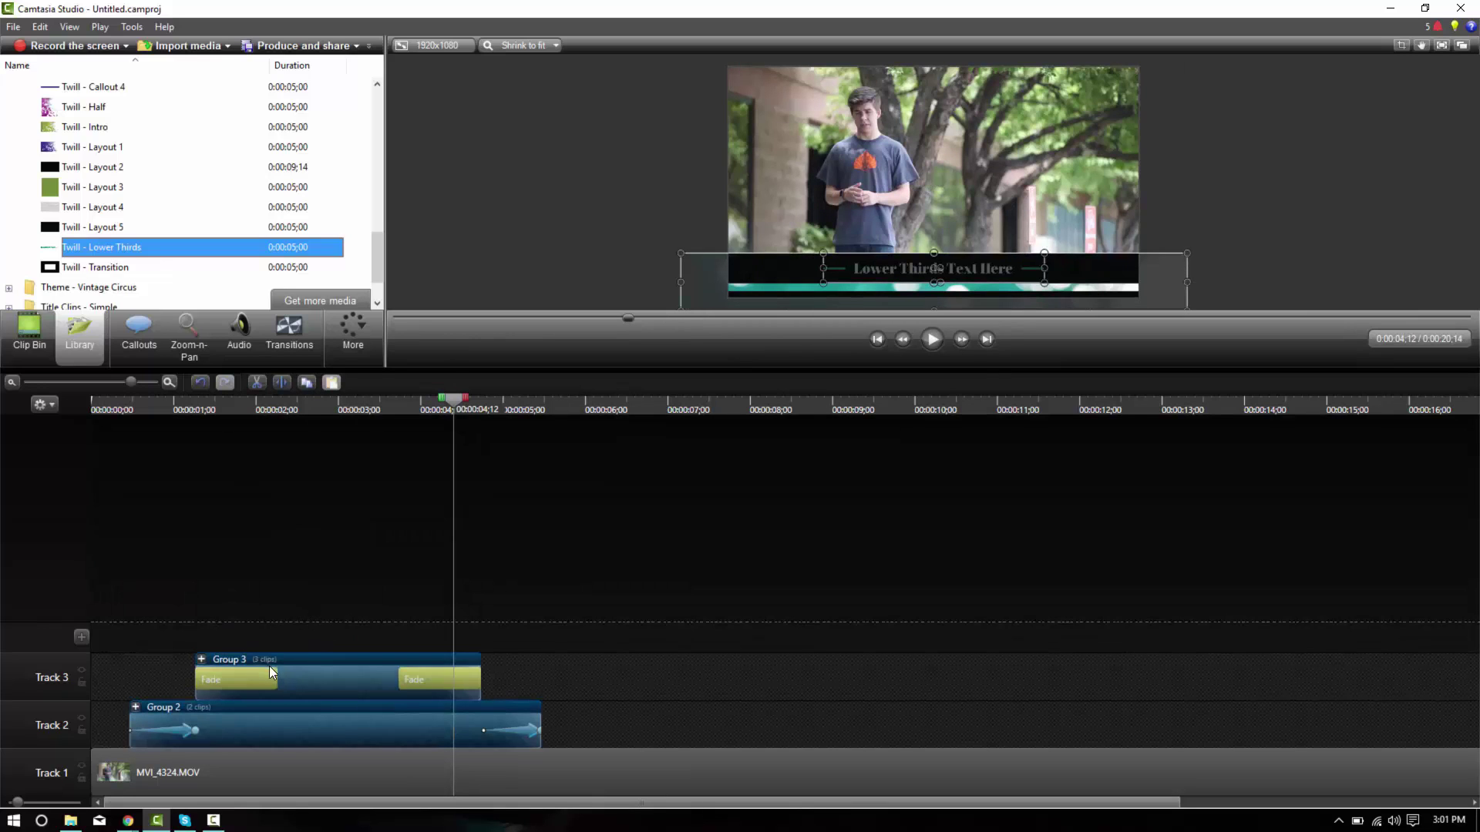
click(339, 415)
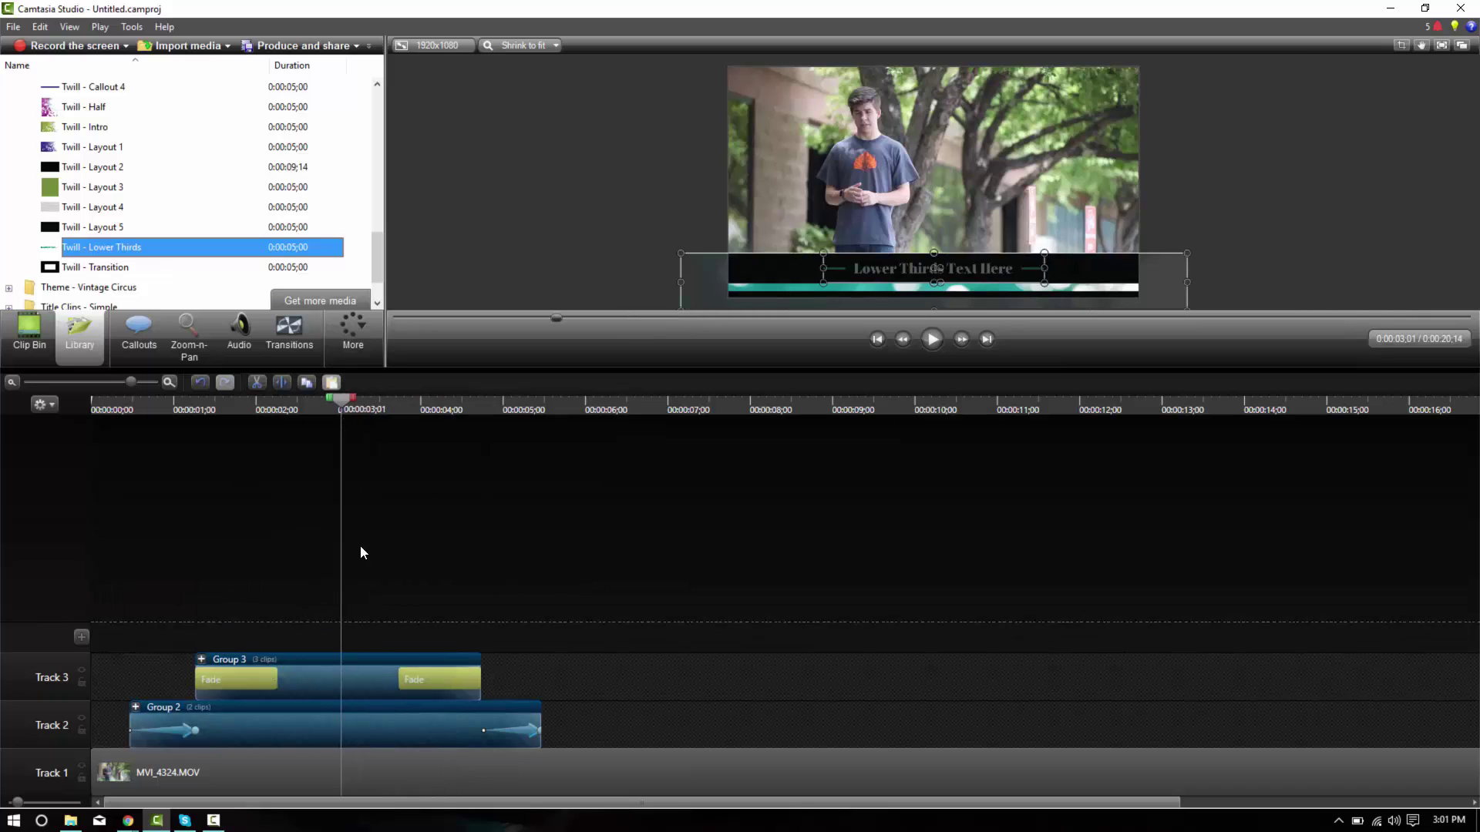
right_click(320, 682)
click(272, 561)
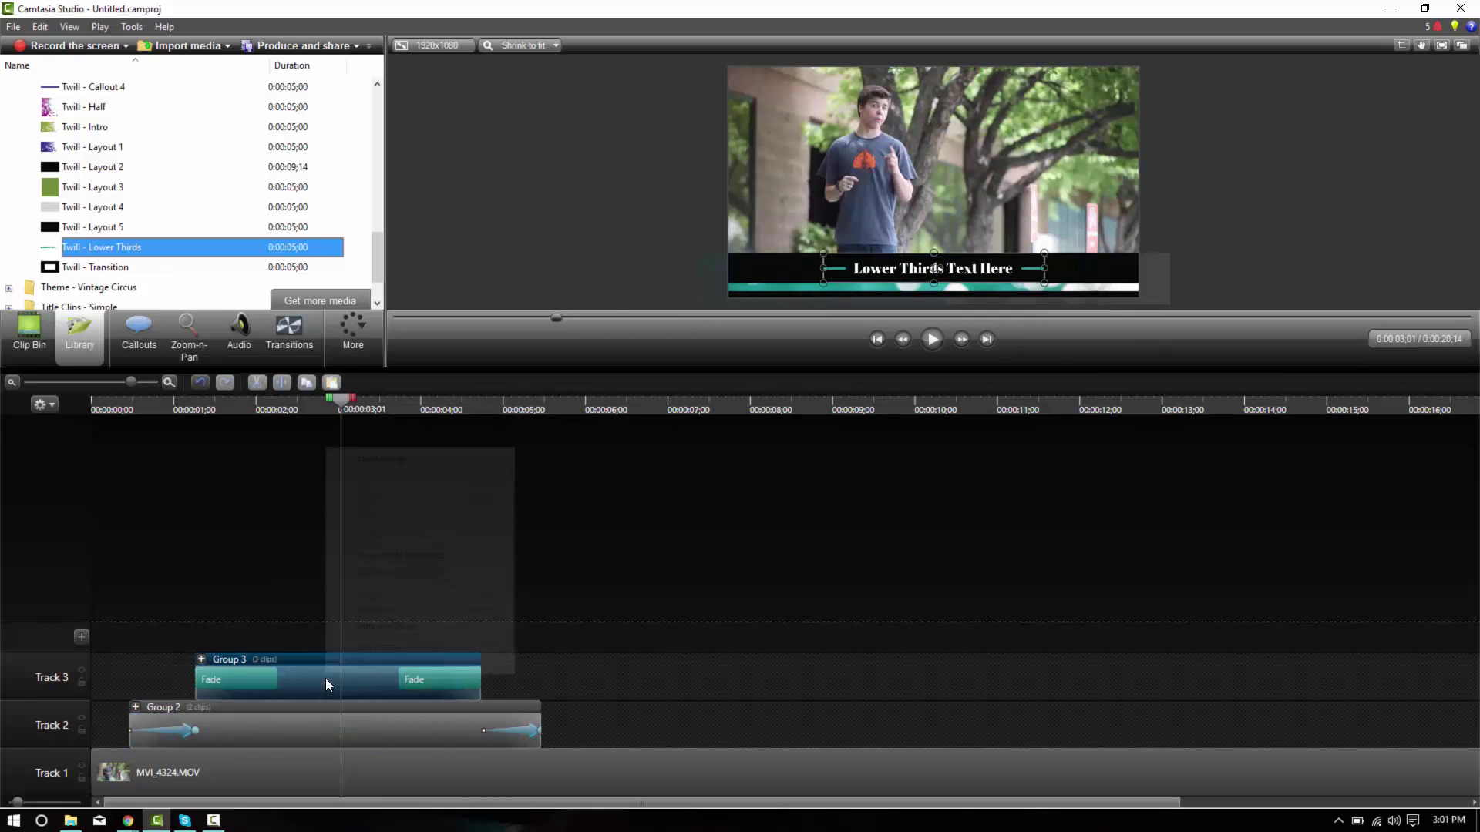
right_click(325, 678)
click(372, 608)
click(313, 566)
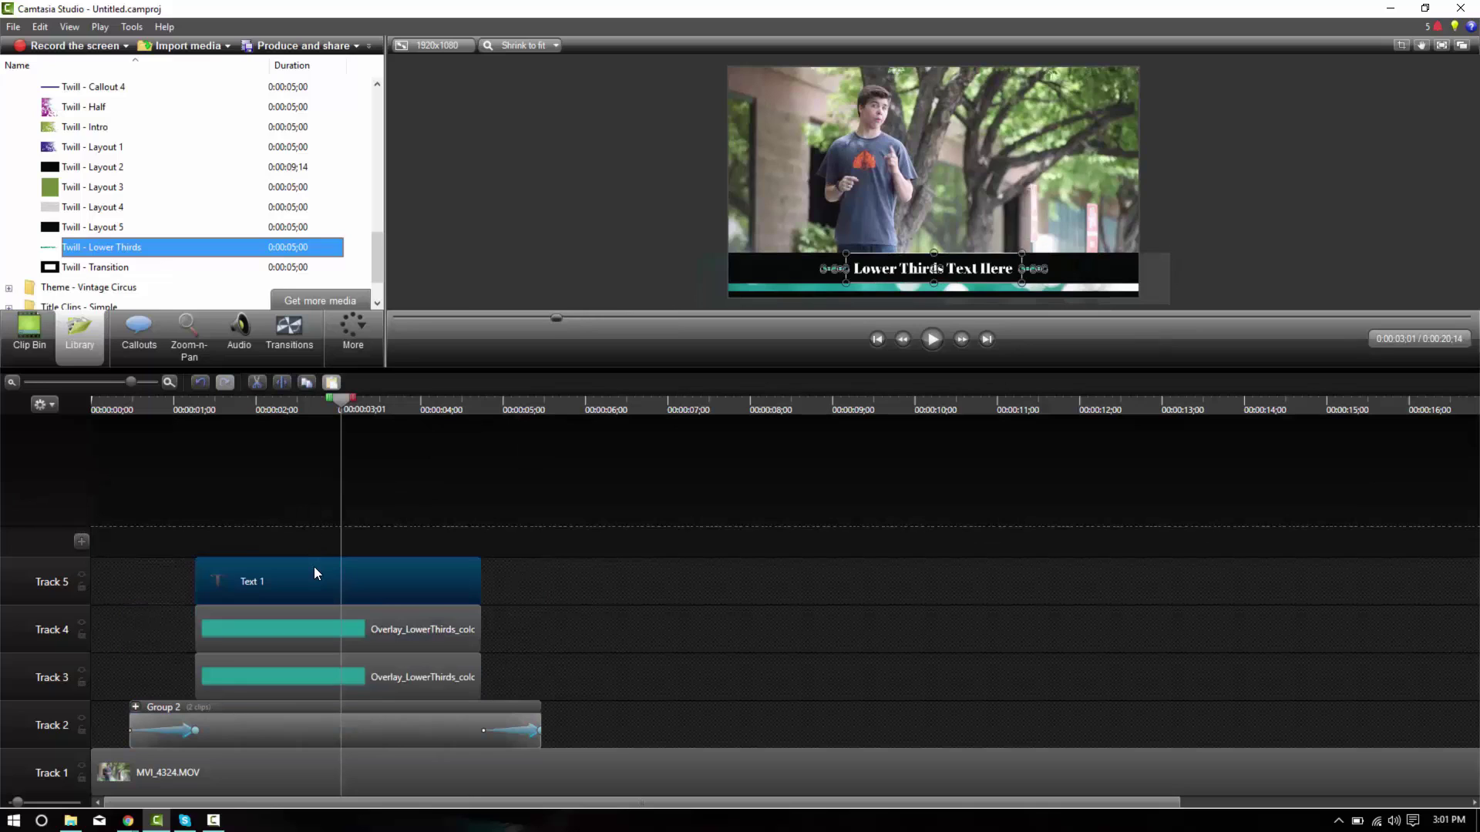
Replace the Text 1 placeholder with the host's name followed by ': Host'.
double_click(350, 578)
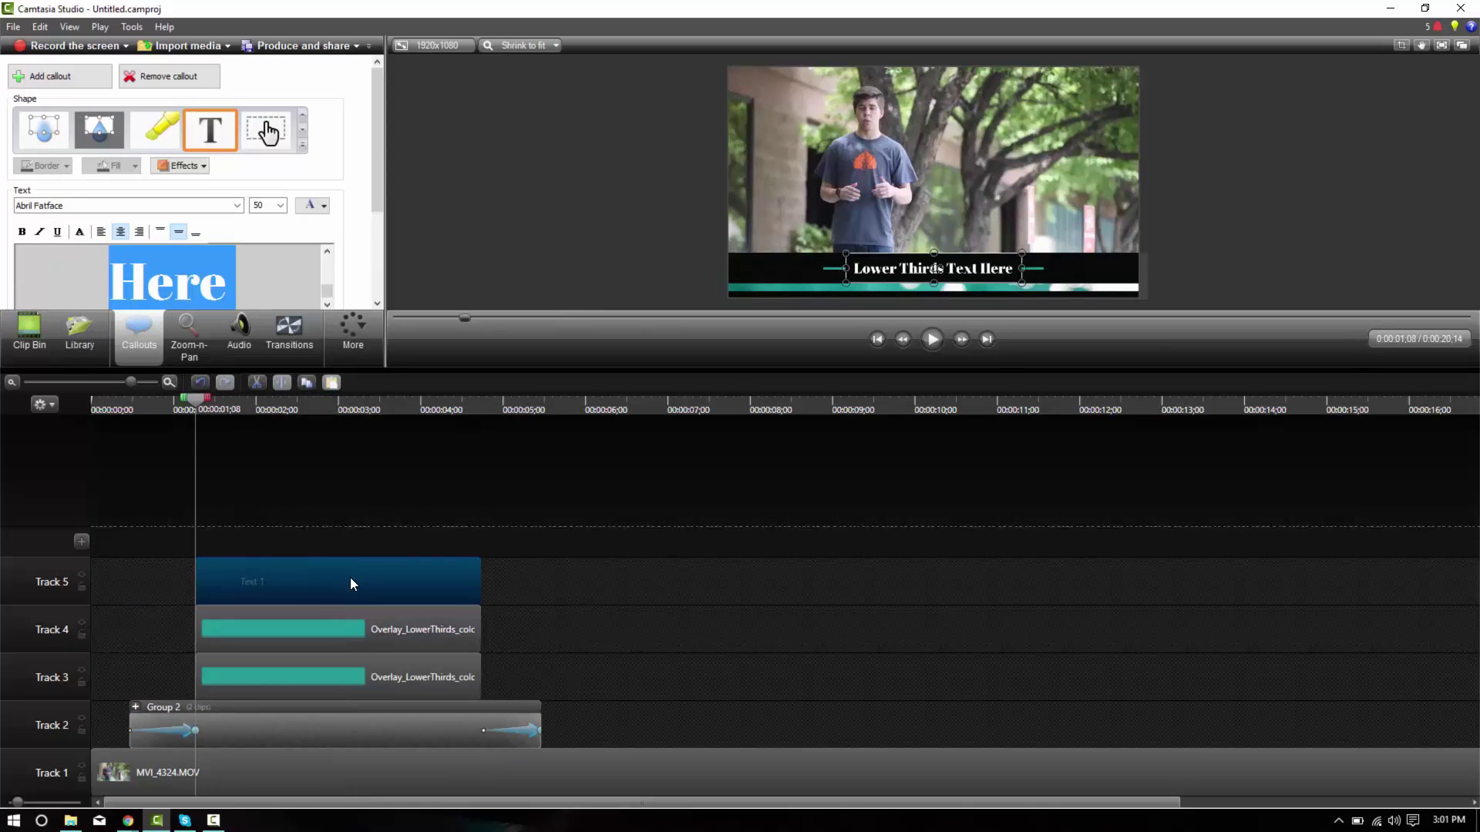
text(Ta)
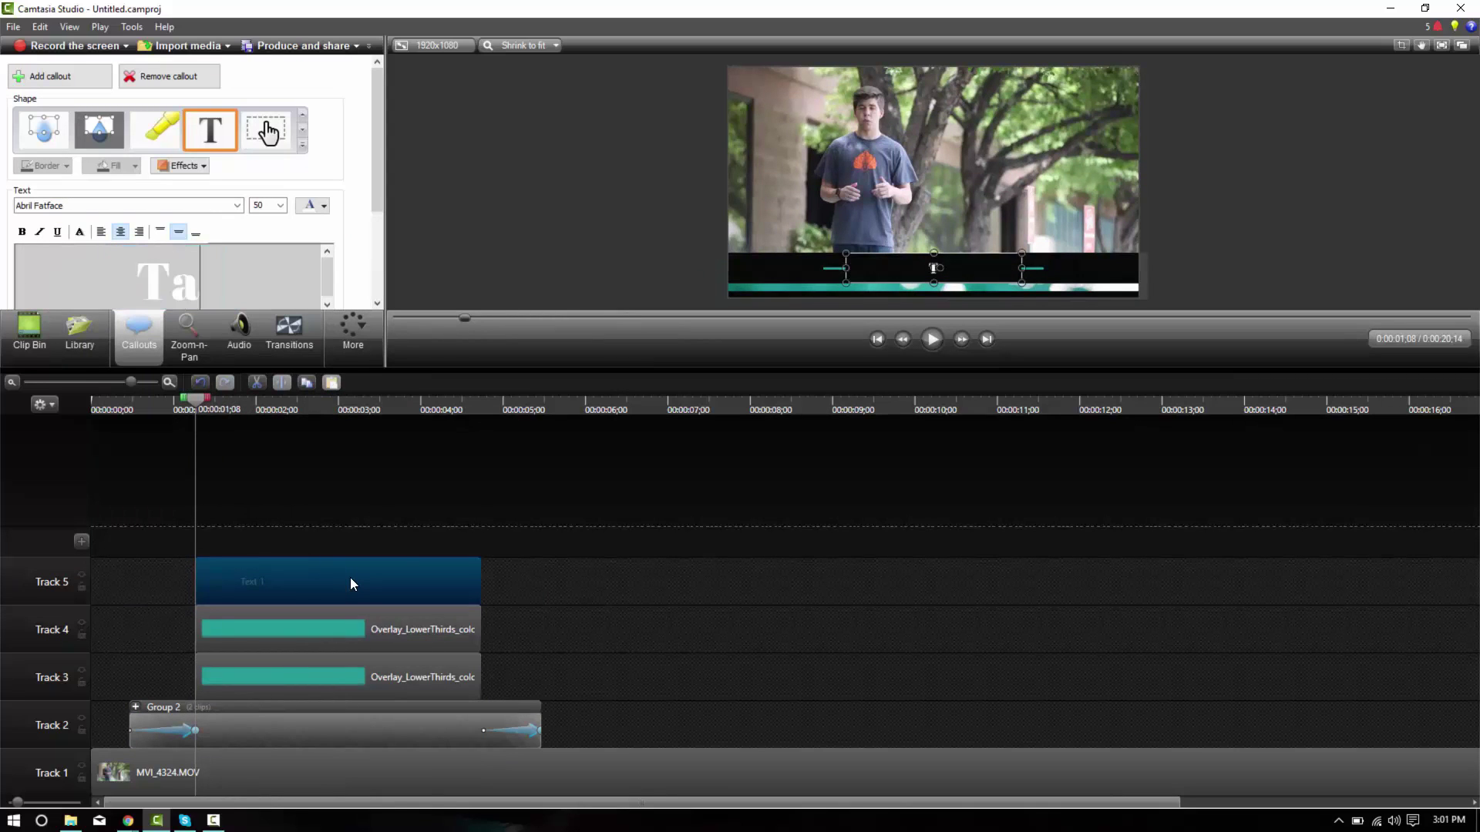
text(ylor: Host)
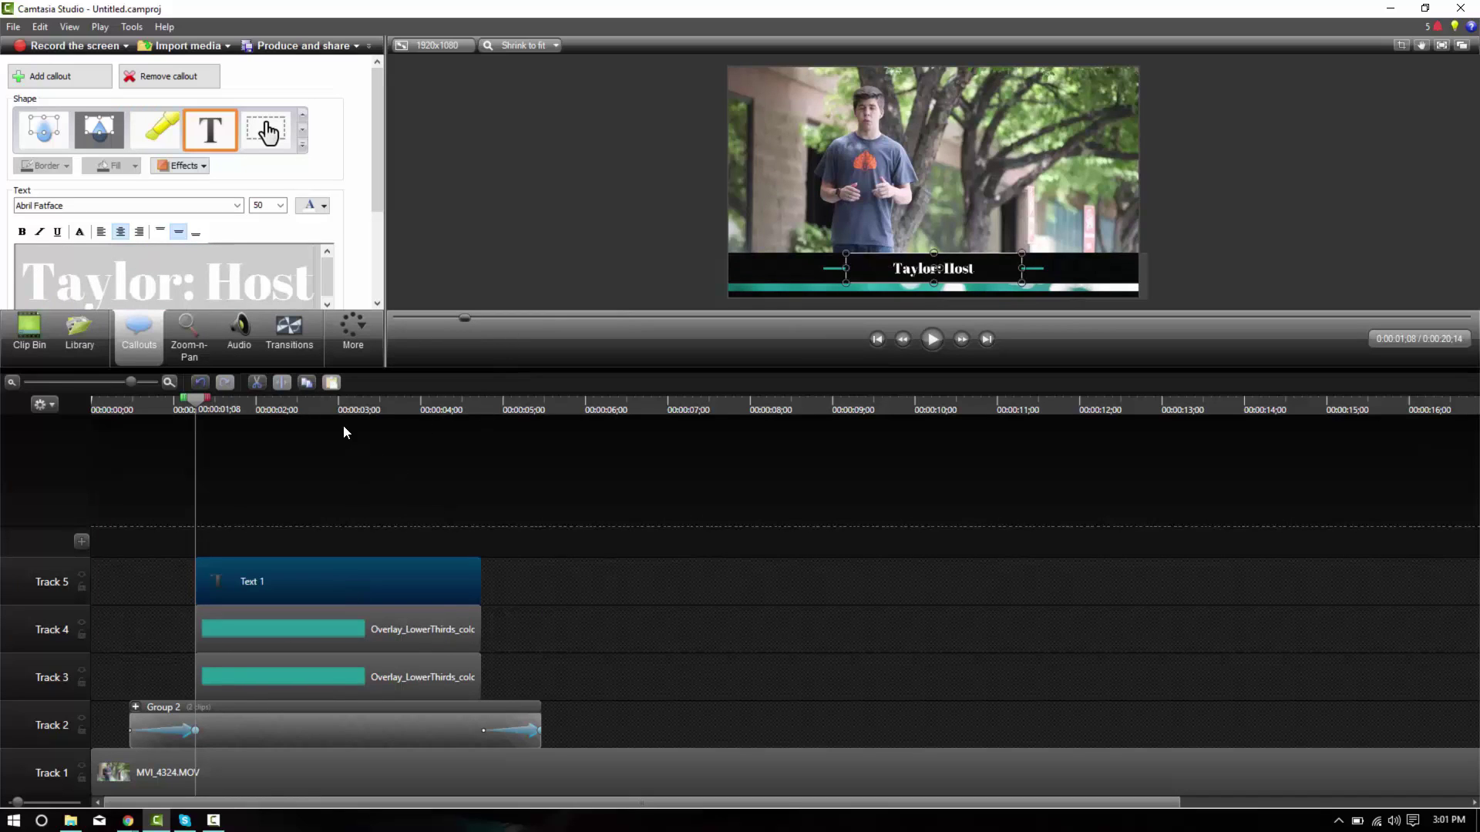
Preview the lower third, then group the clips on tracks 3–5 into one clip.
drag(322, 400, 49, 418)
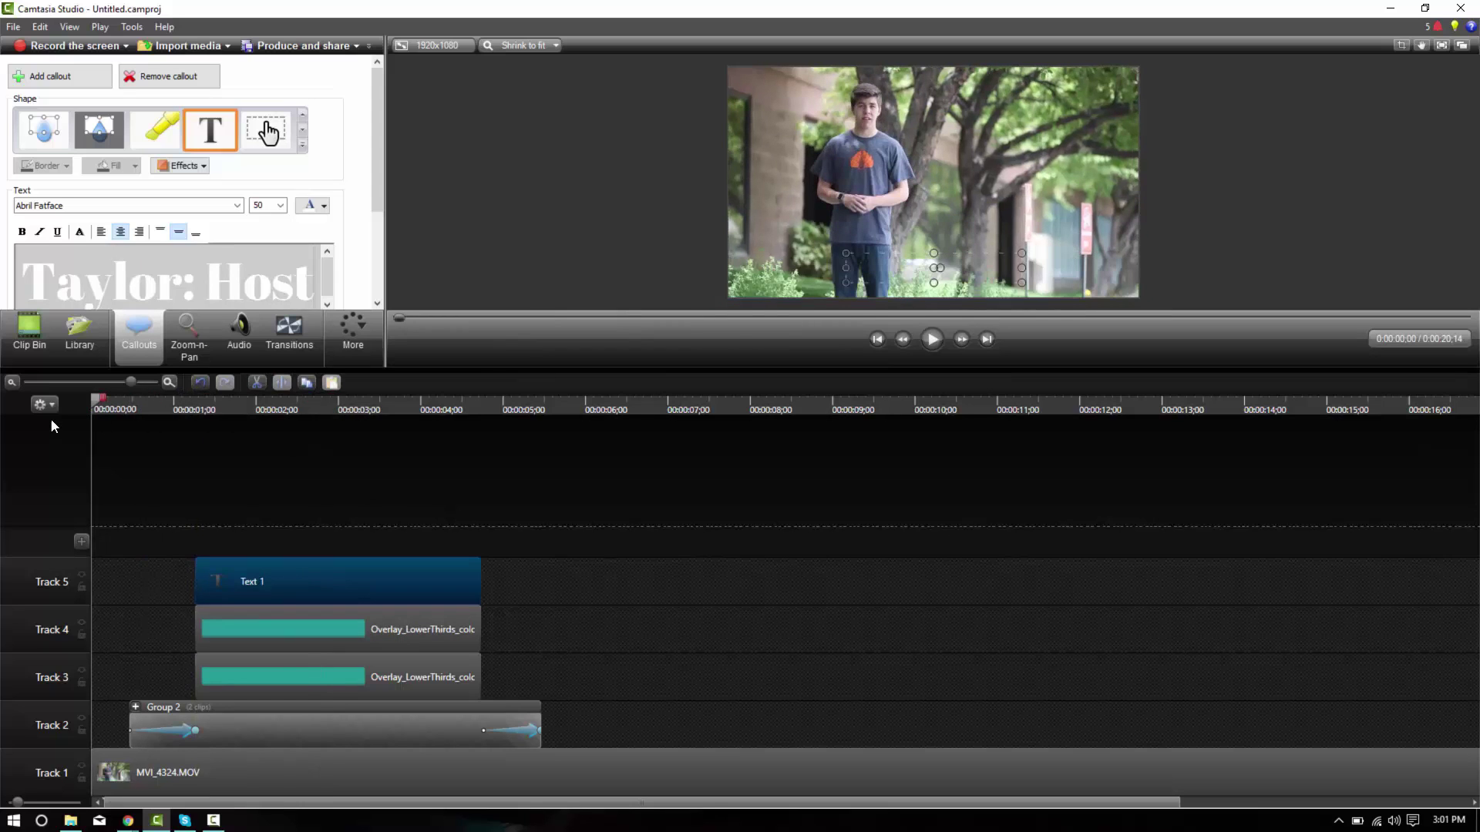
key(space)
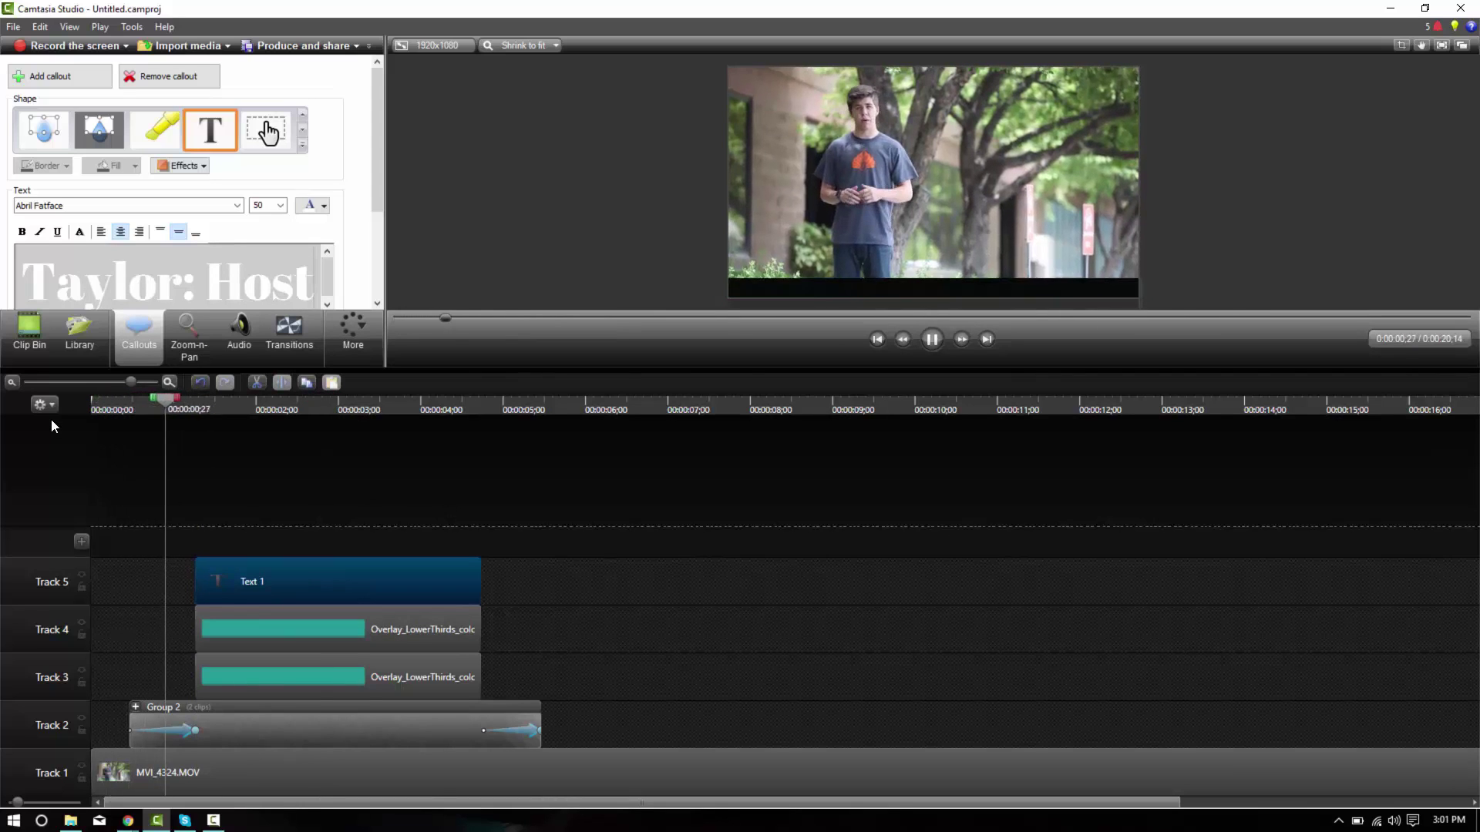
key(space)
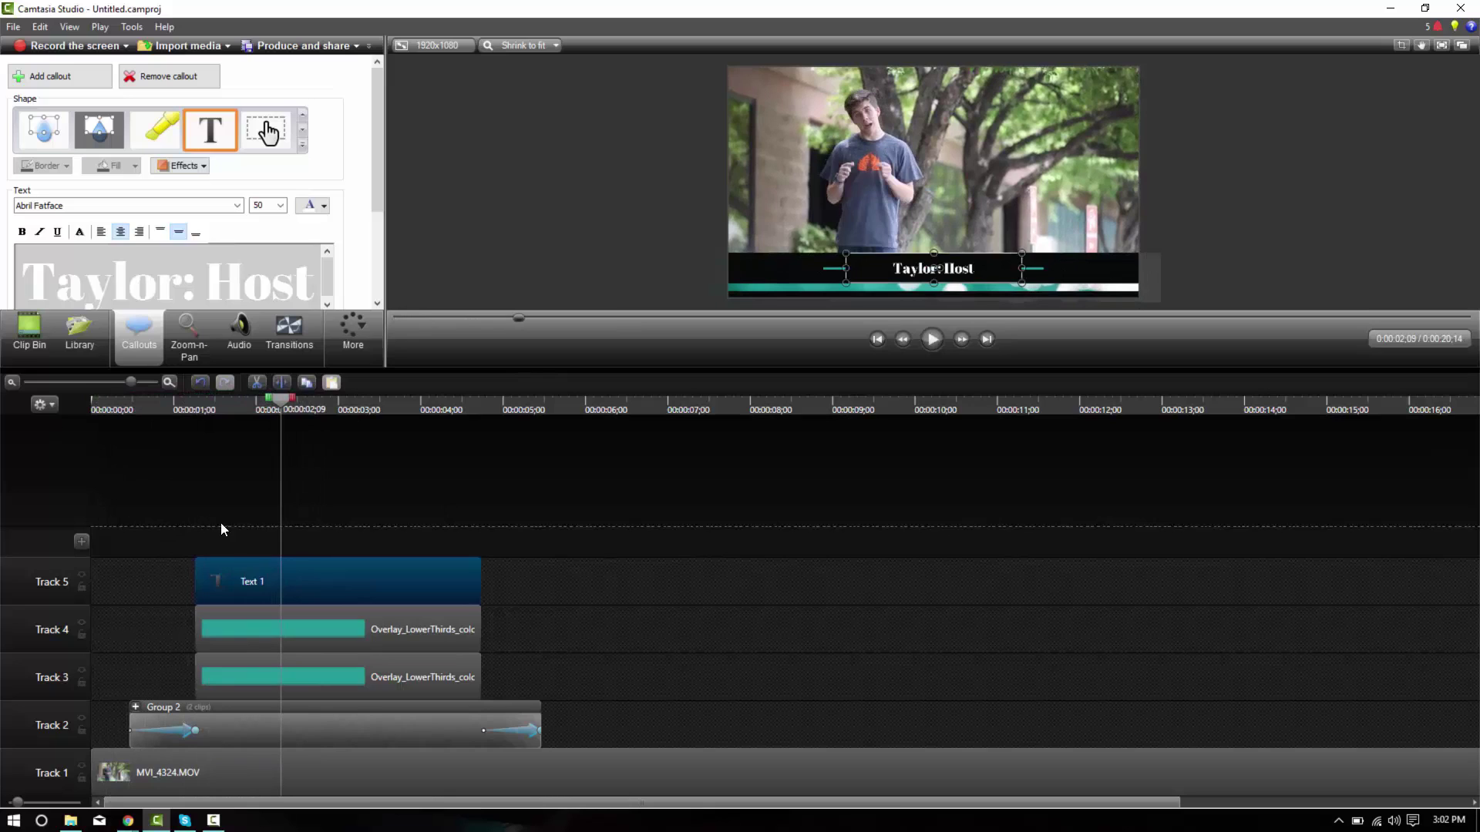
drag(314, 545, 336, 657)
right_click(399, 663)
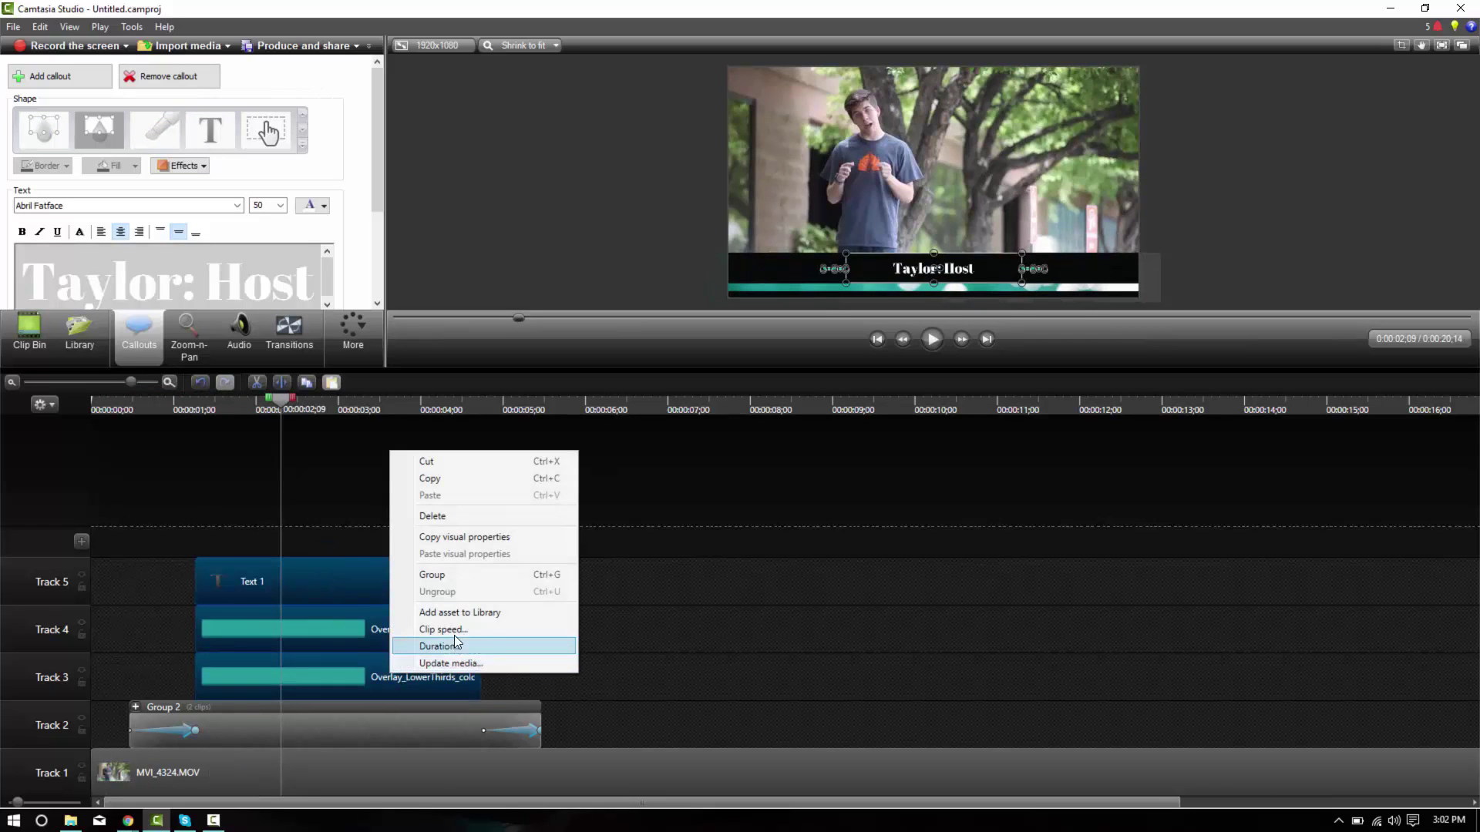
click(450, 575)
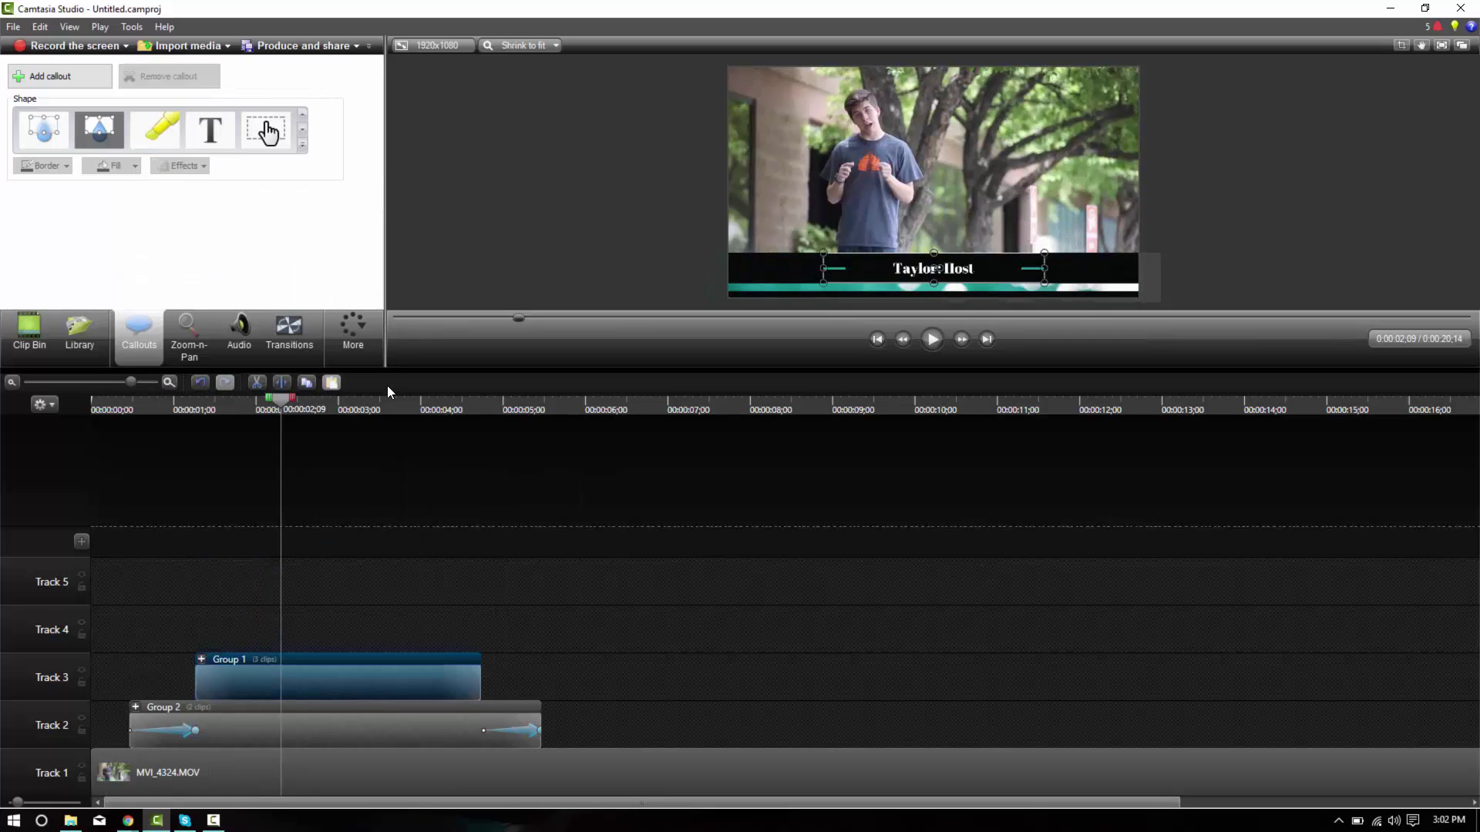
Add Fade transitions to both ends of Group 1 and shorten the ending fade.
click(276, 351)
scroll(173, 196, down, 3)
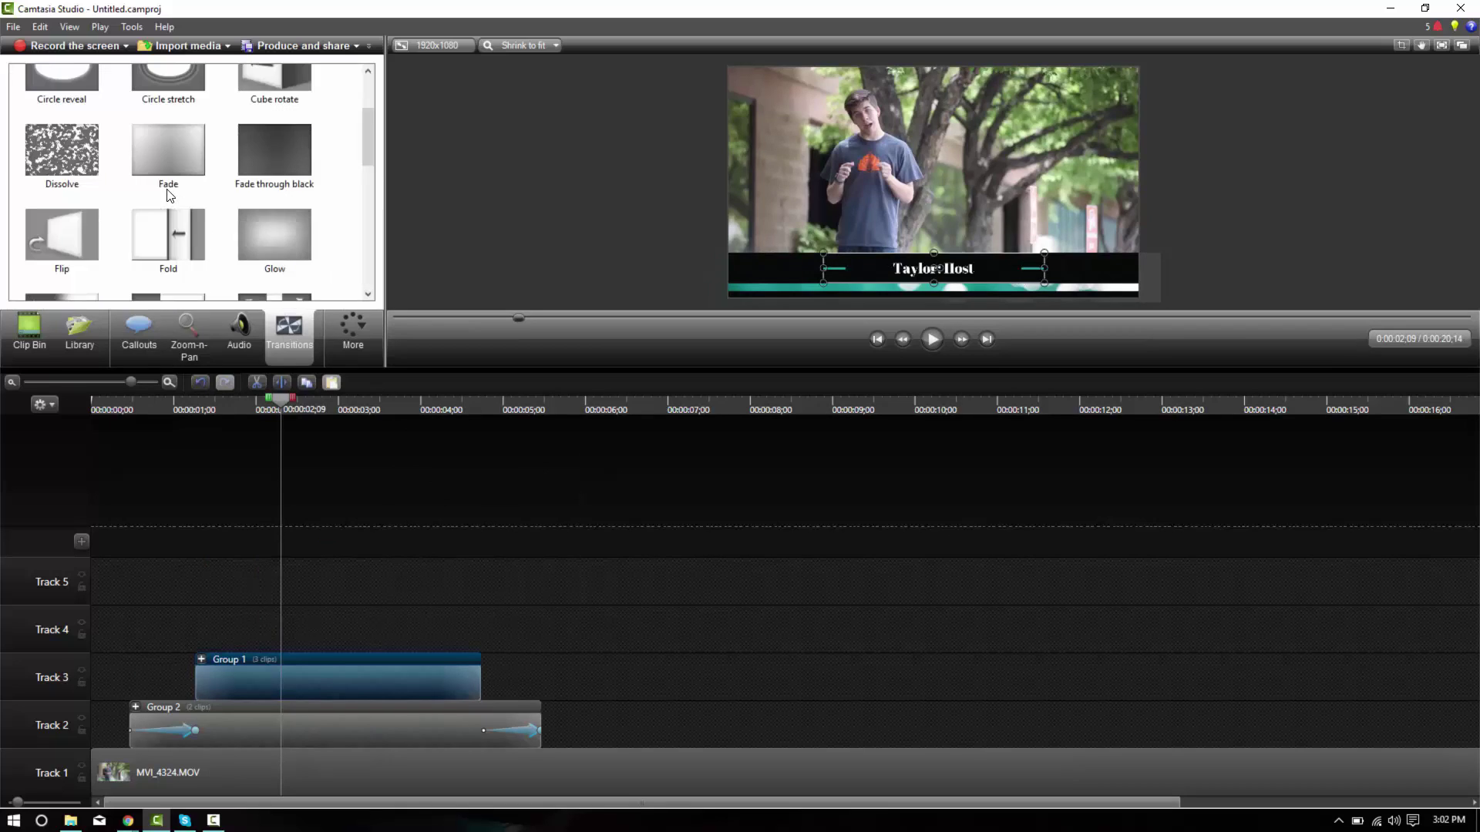
drag(185, 182, 220, 681)
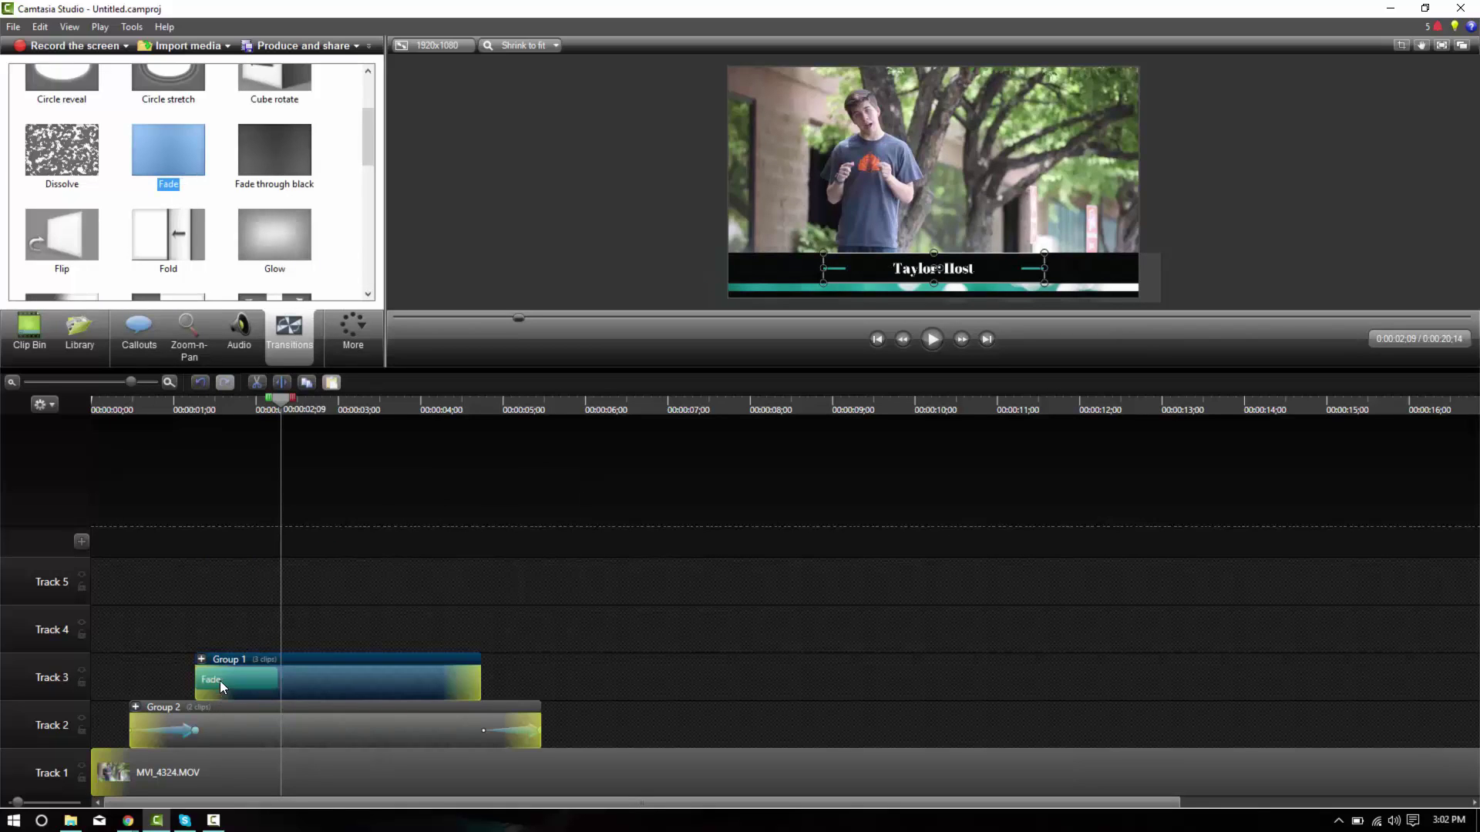
drag(185, 157, 478, 676)
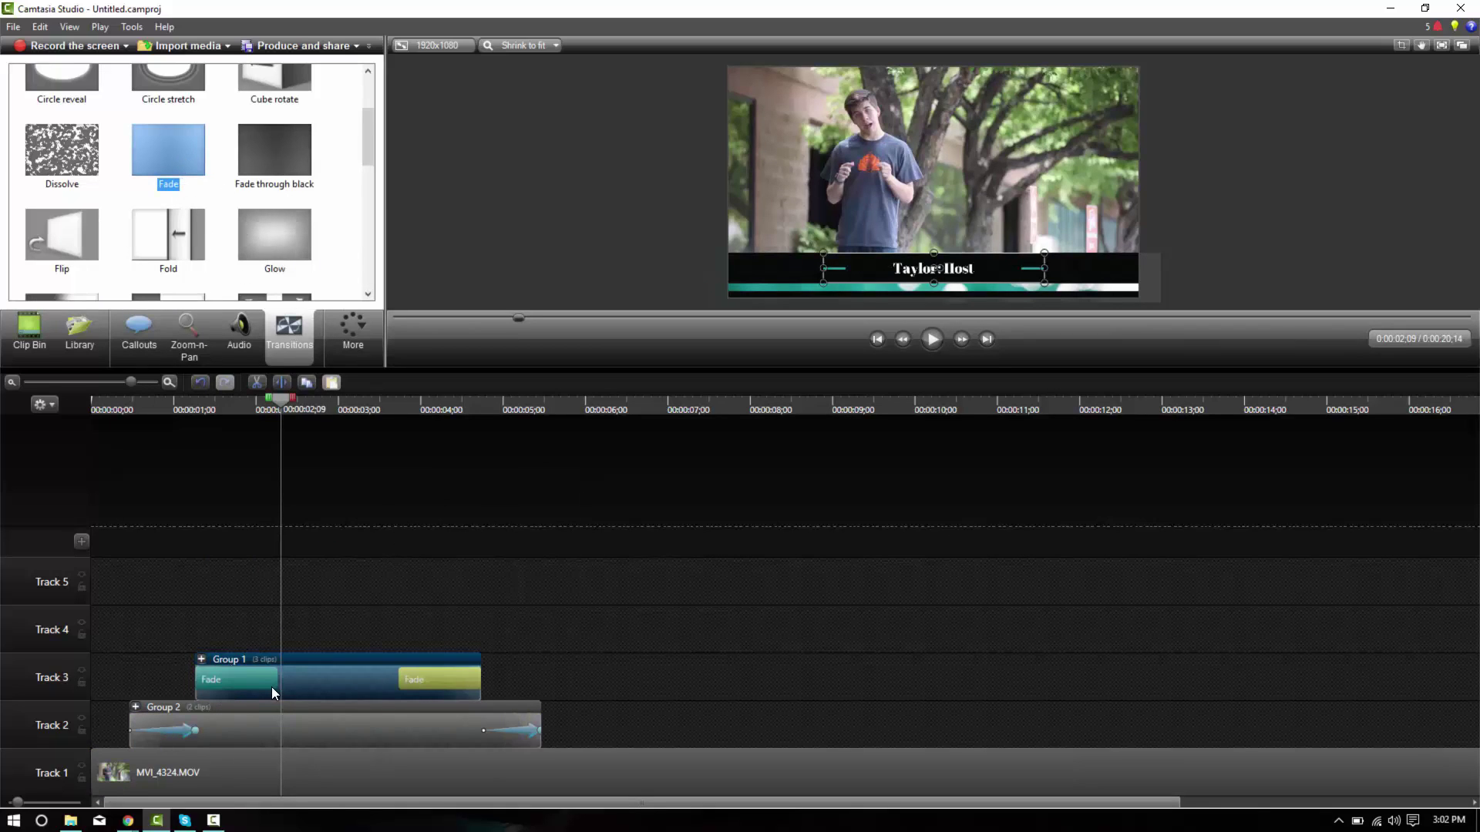
click(397, 690)
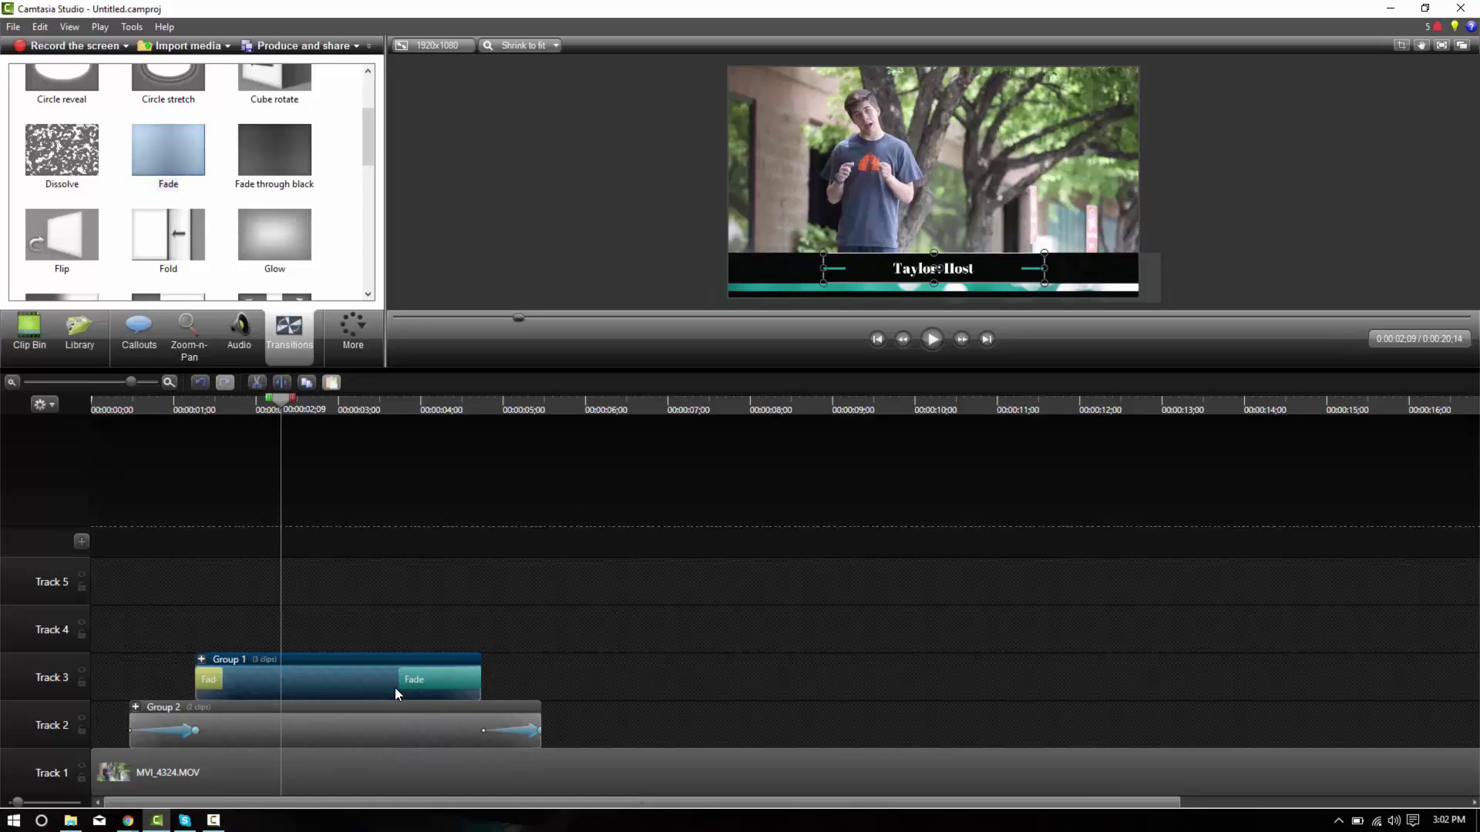
drag(399, 689, 461, 688)
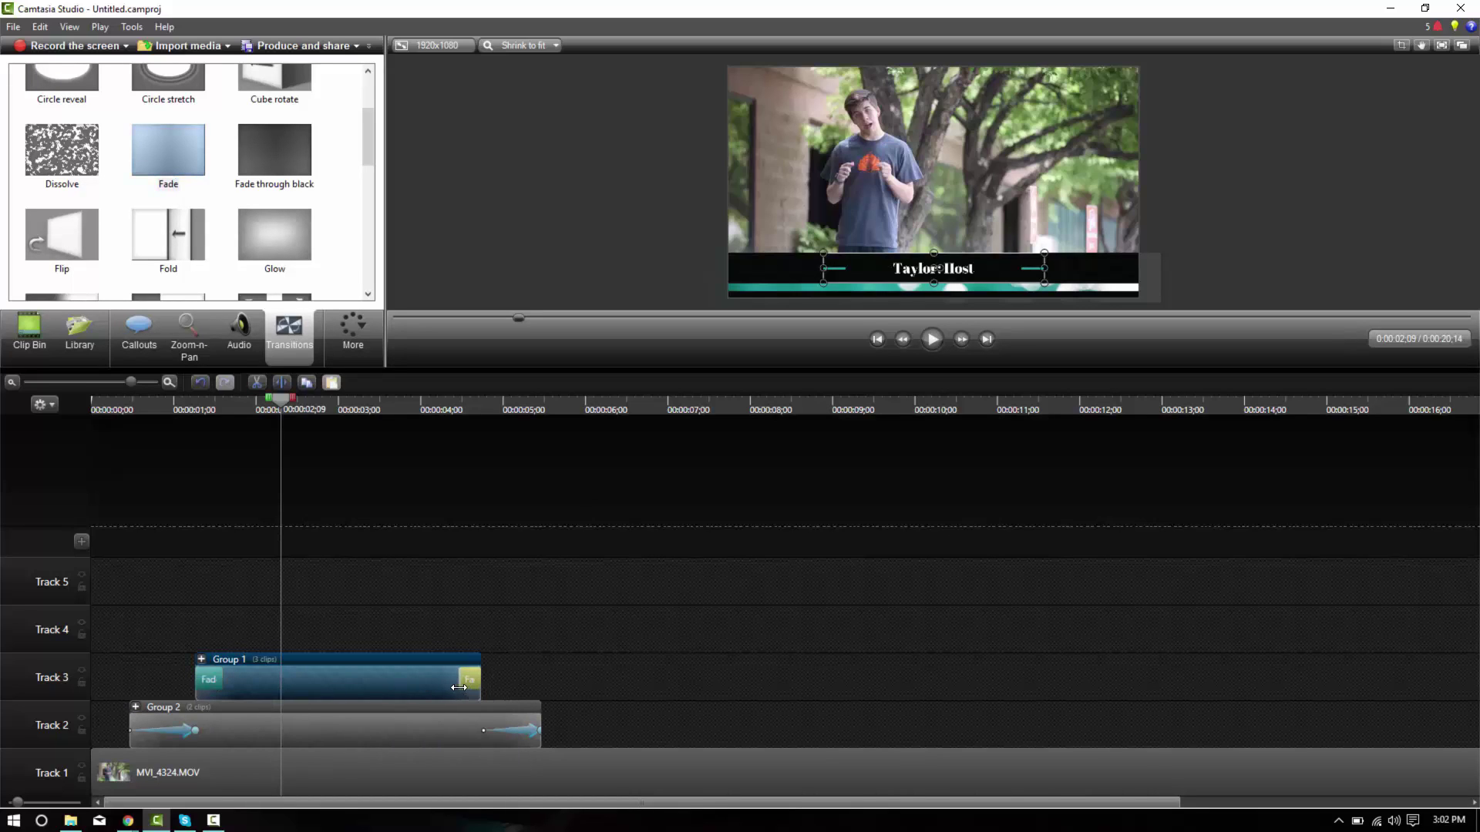
key(ctrl+Home)
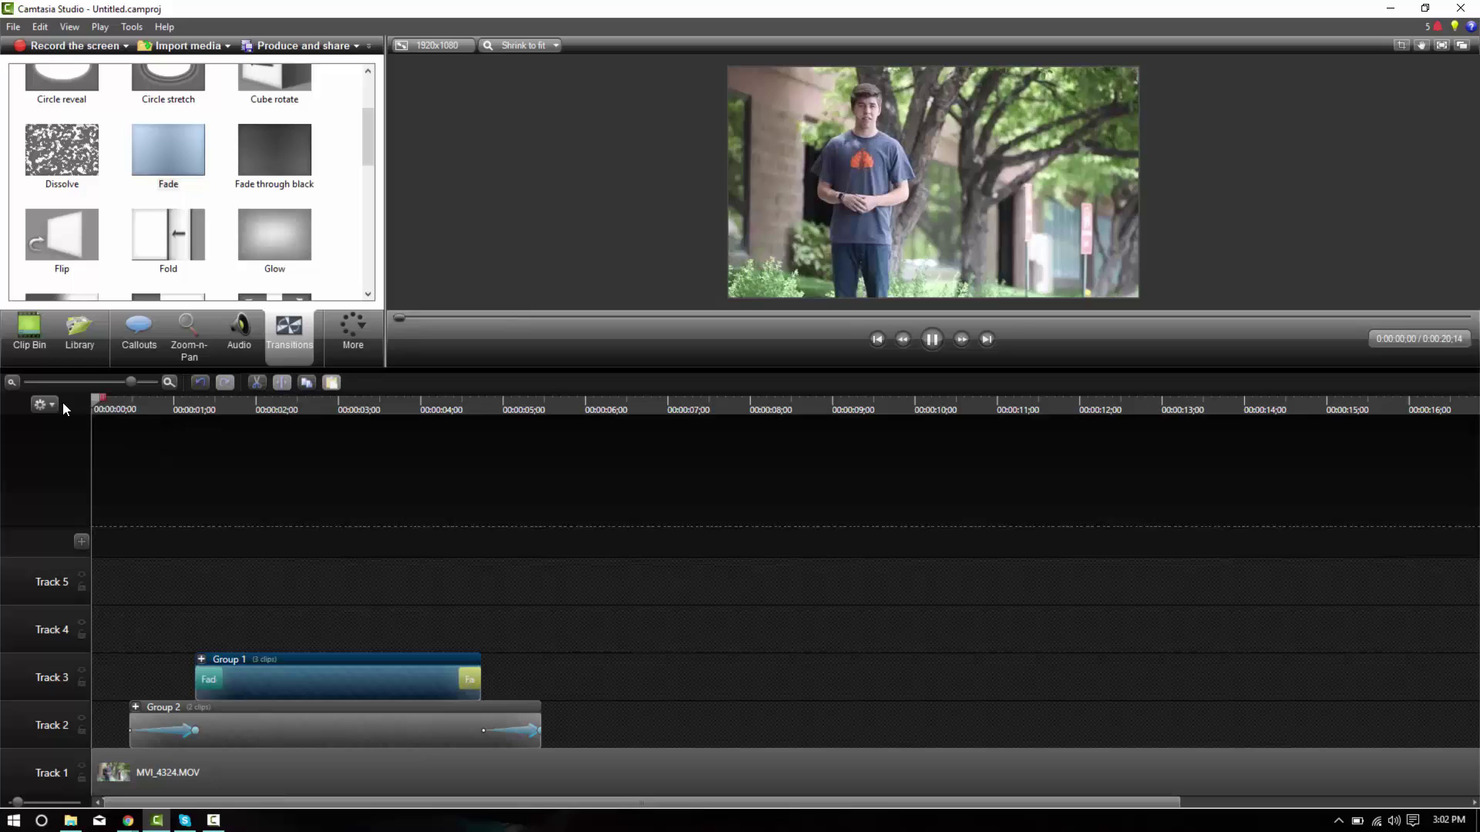
key(space)
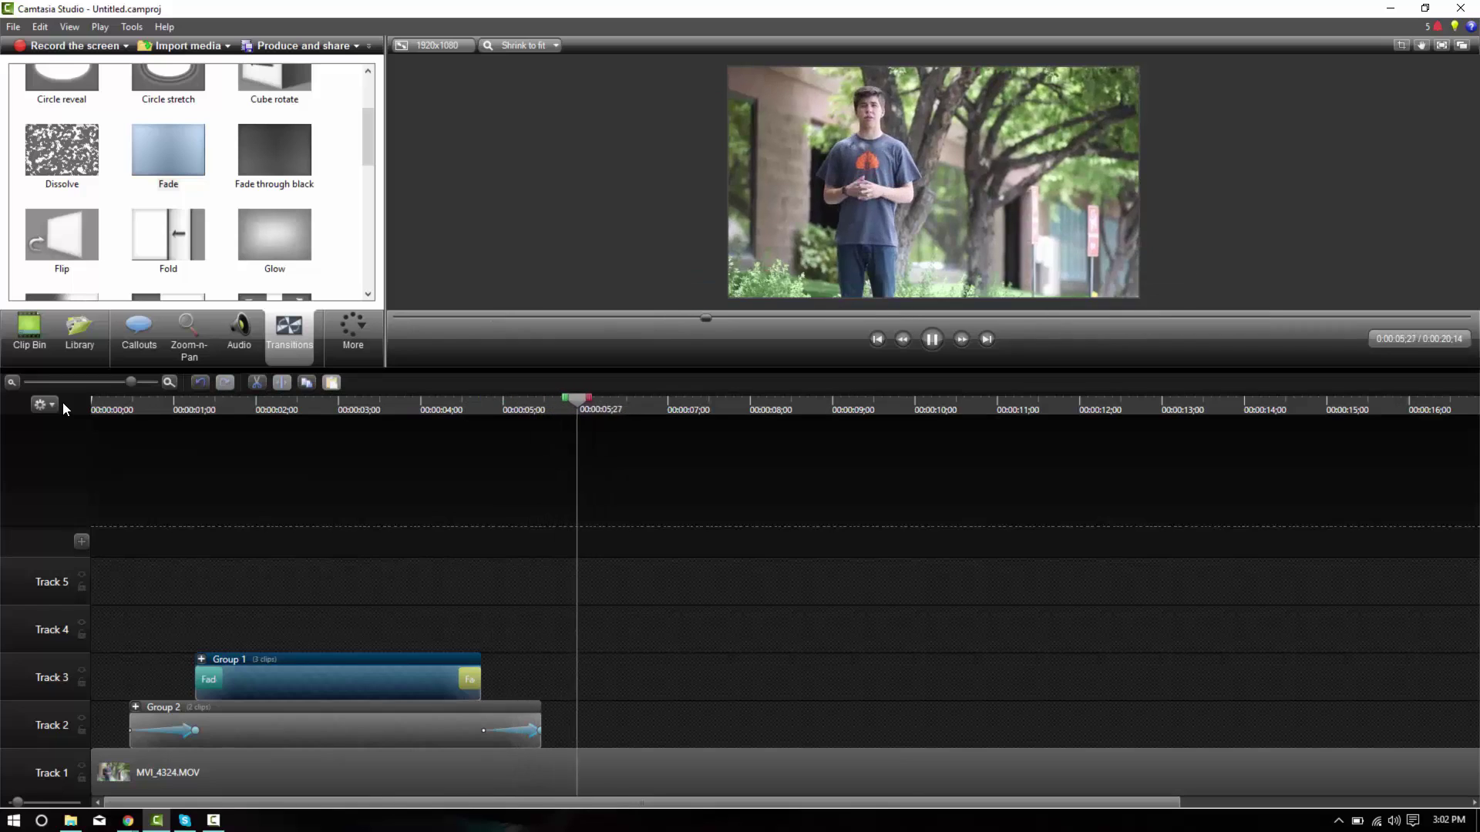
key(space)
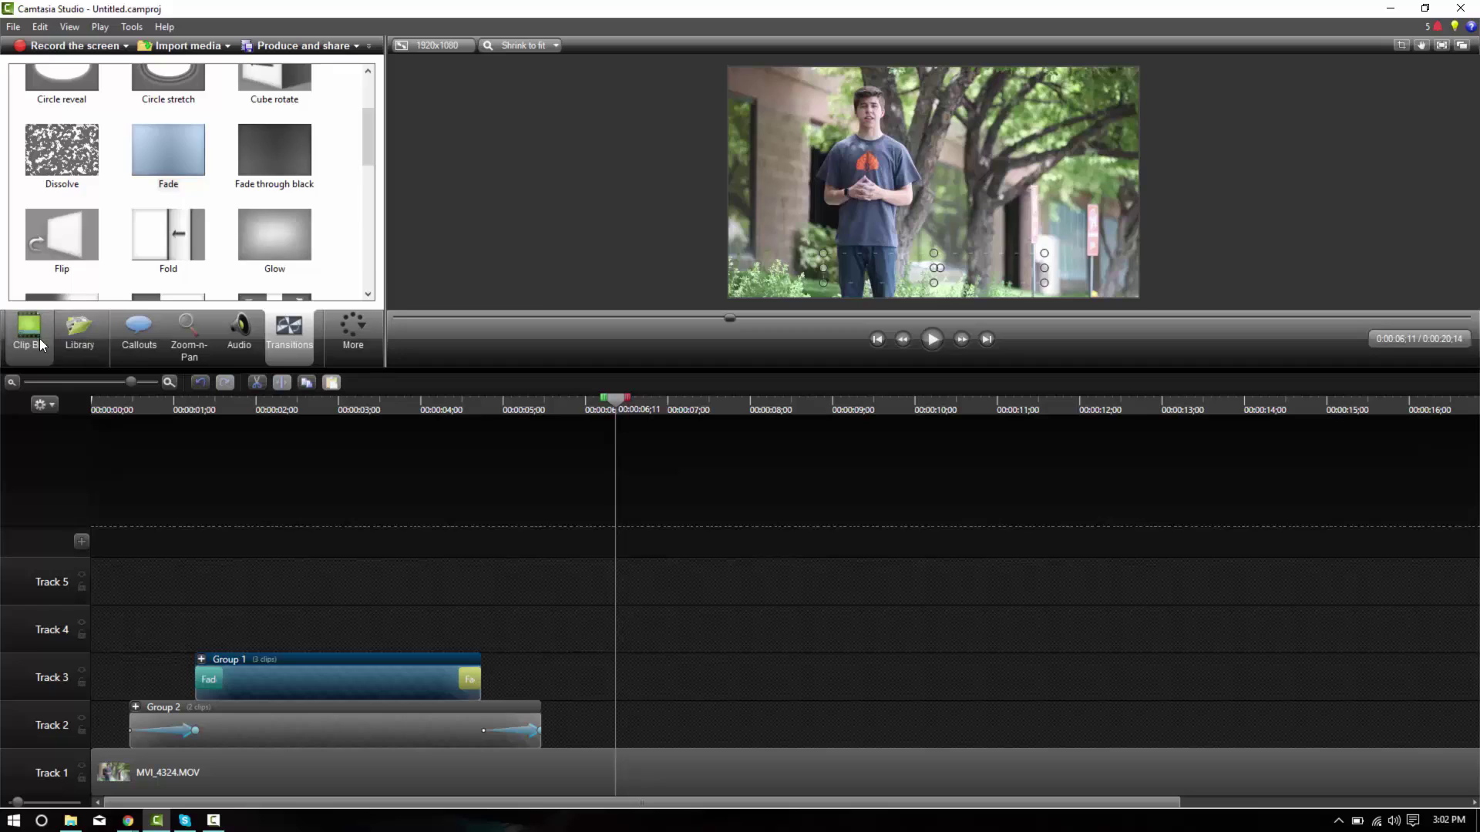
Place Twill - Layout 2 on Track 2 right after the lower third and play the lead-in.
click(77, 332)
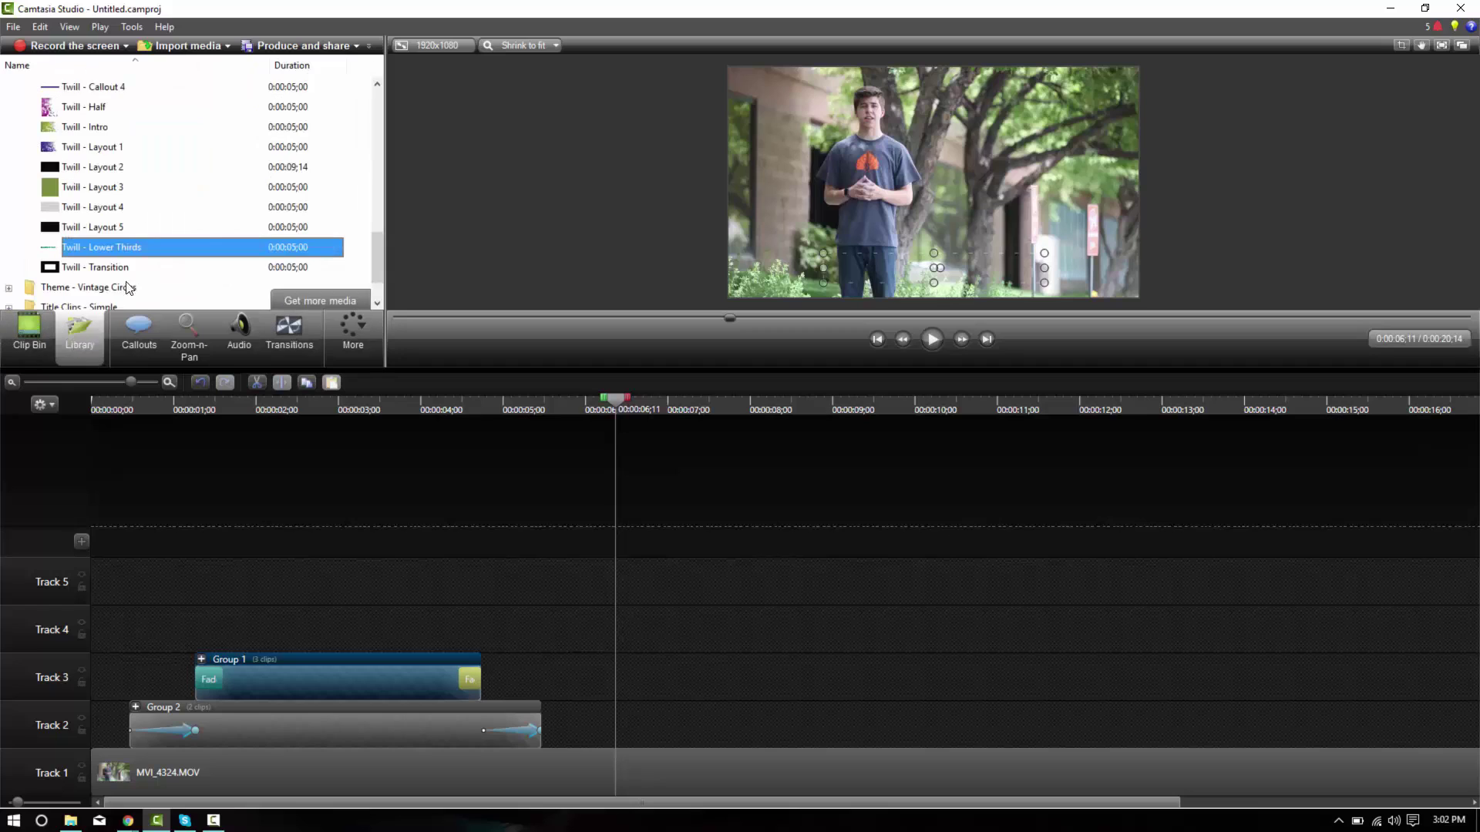
double_click(86, 168)
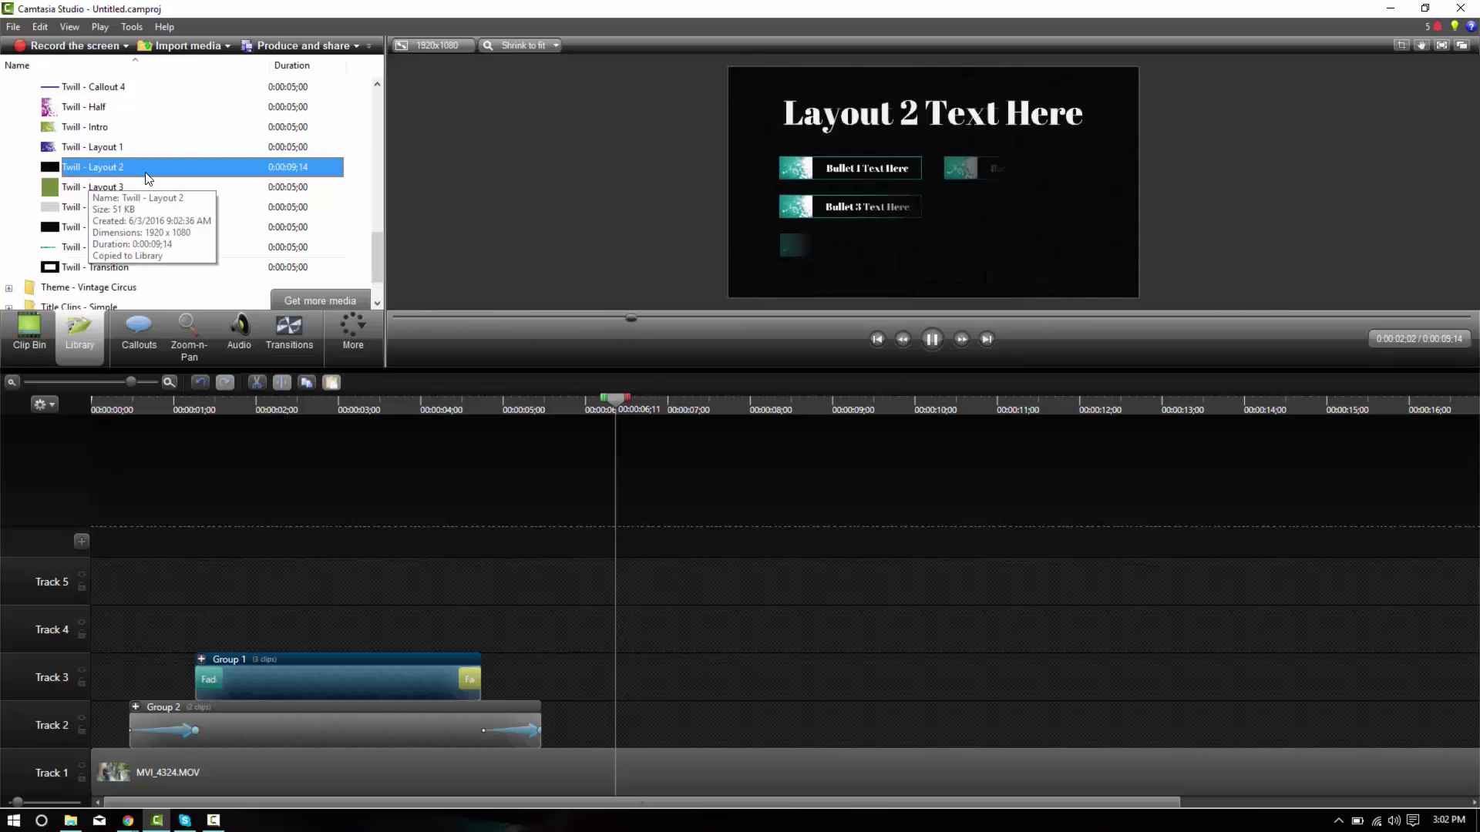
drag(91, 169, 618, 725)
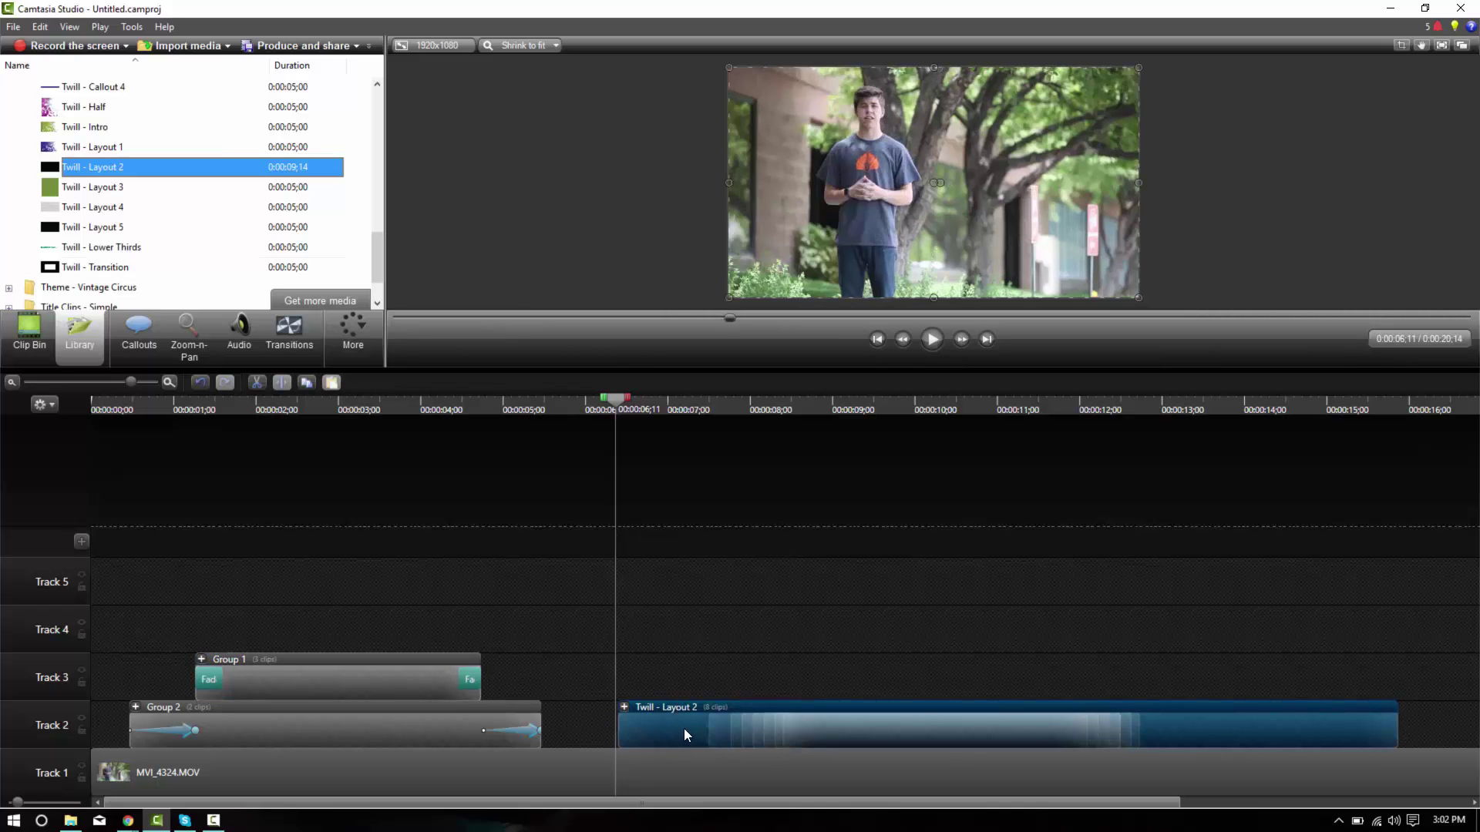
drag(683, 729, 666, 729)
click(561, 408)
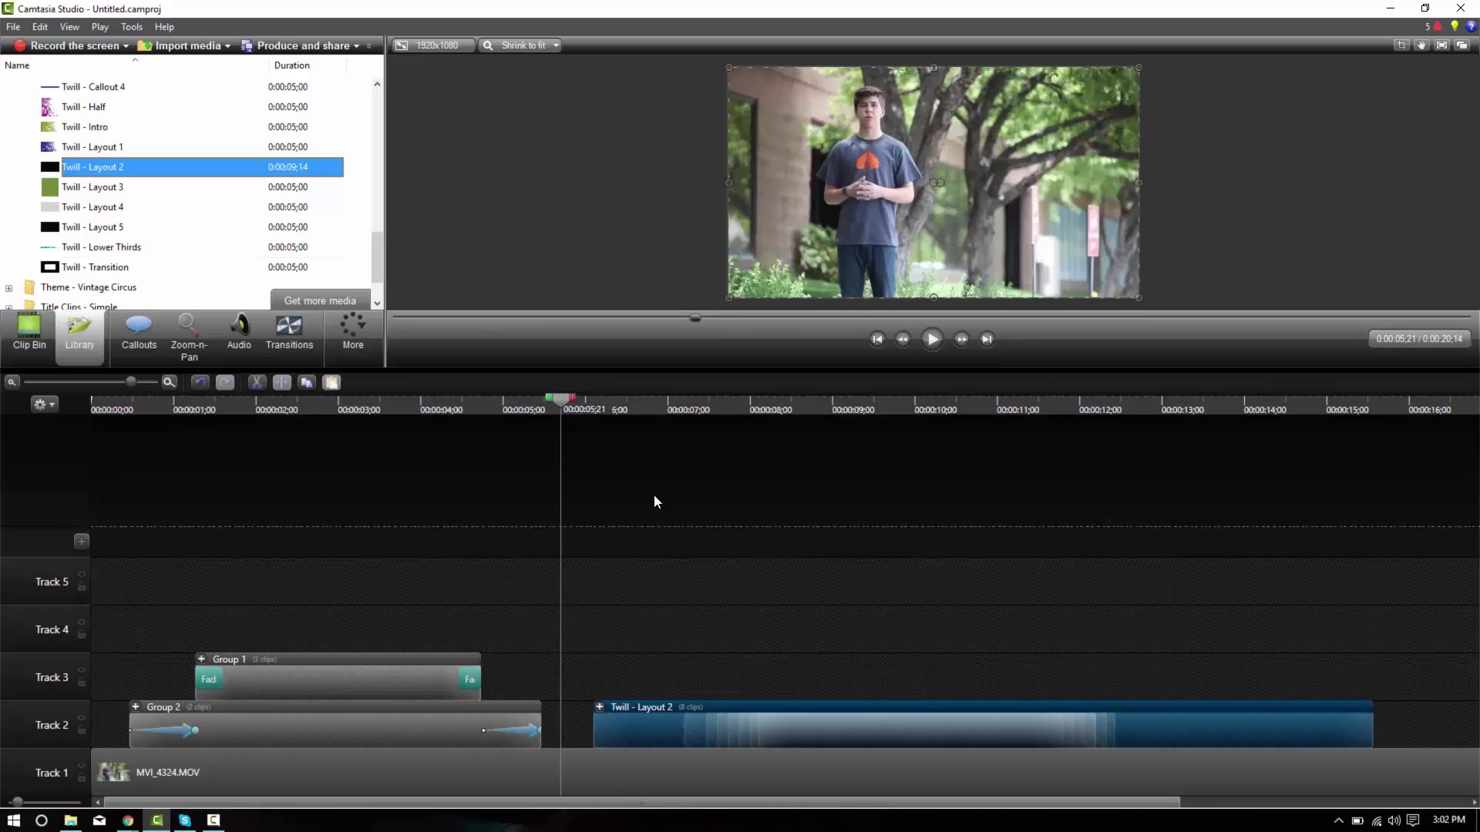
key(space)
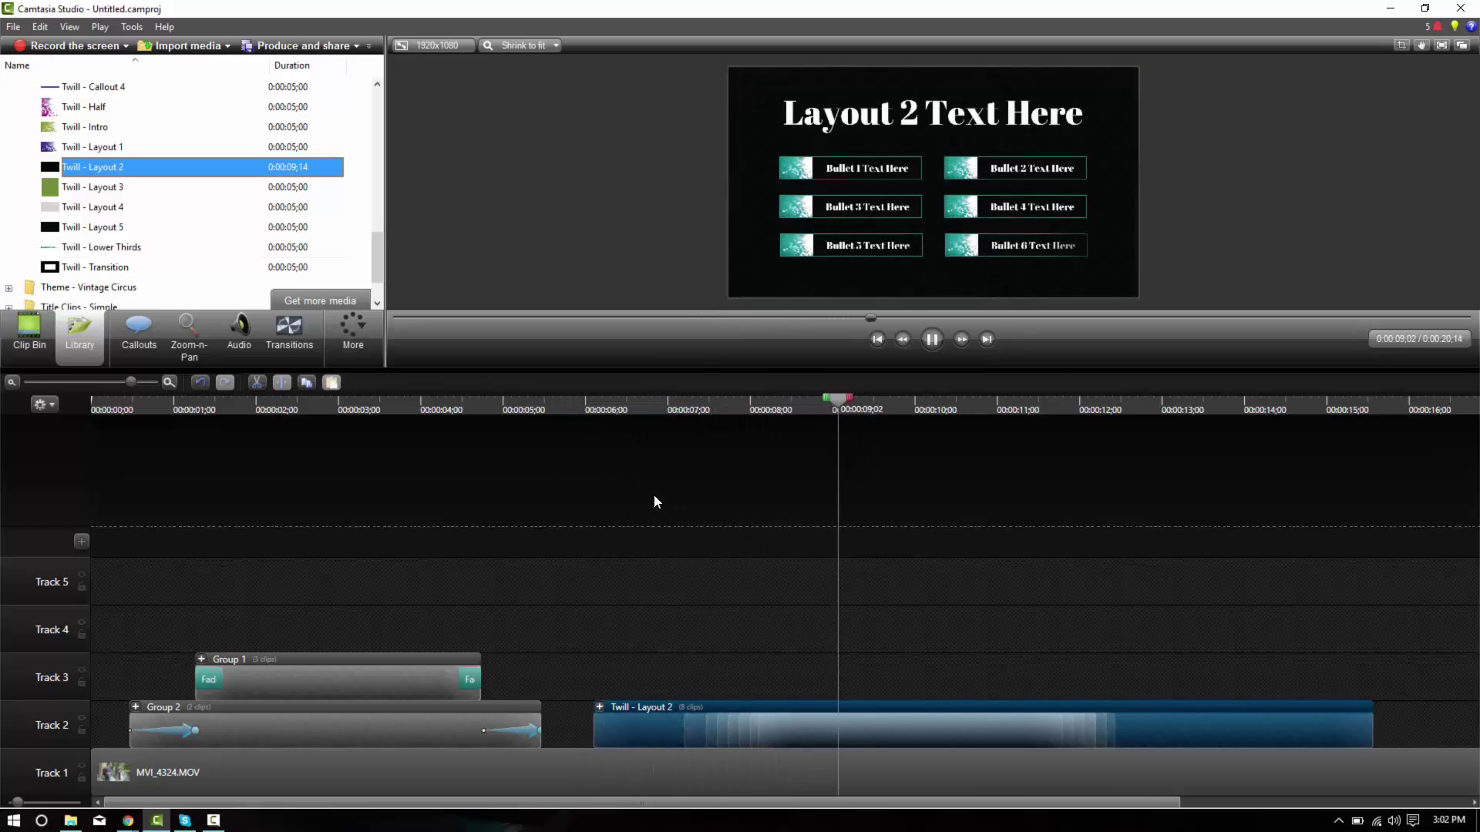
key(space)
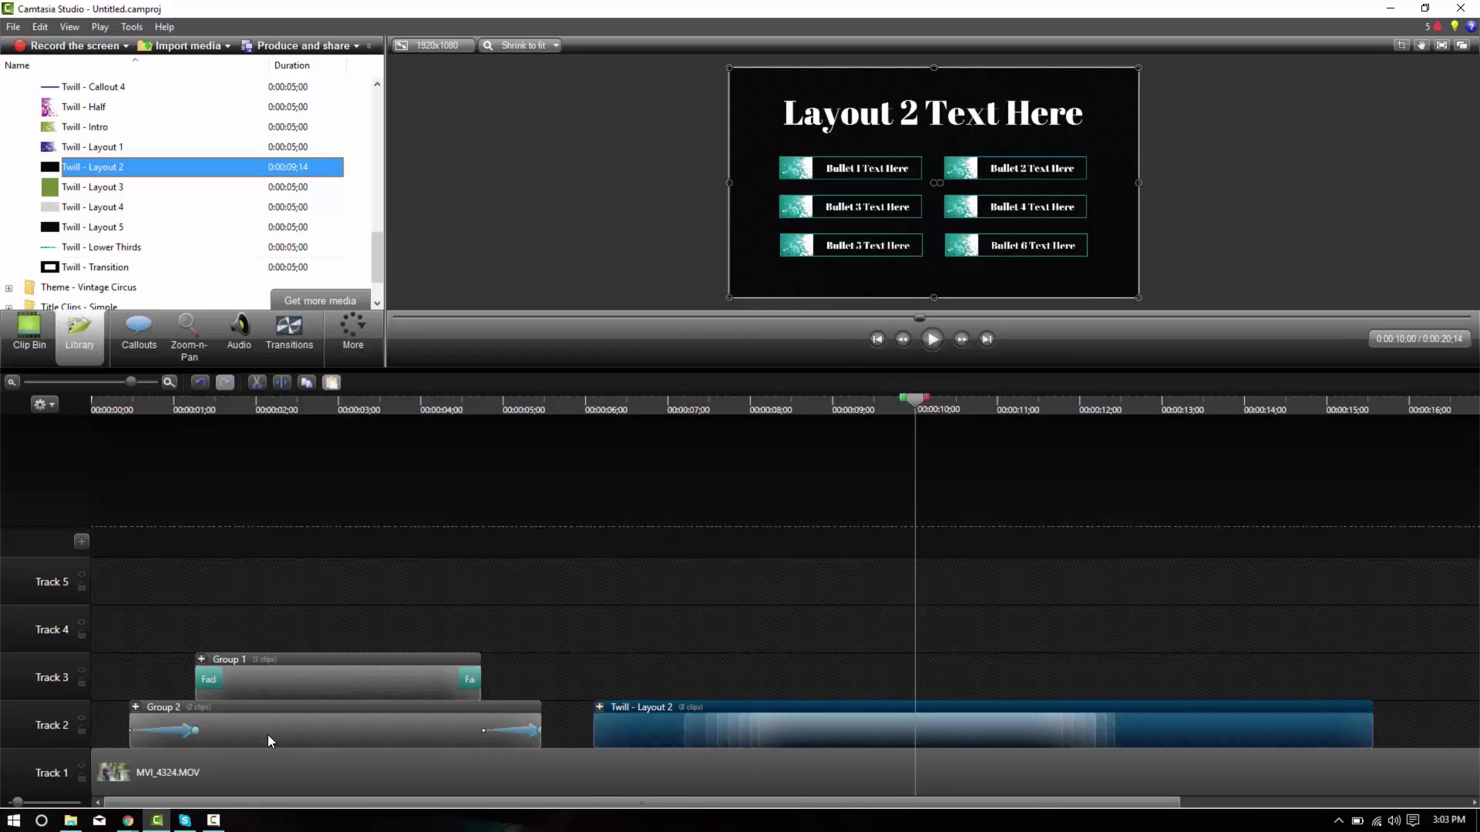
Switch to the eLearning Brothers library in Chrome and open its stock video section.
mouse_move(131, 821)
click(250, 744)
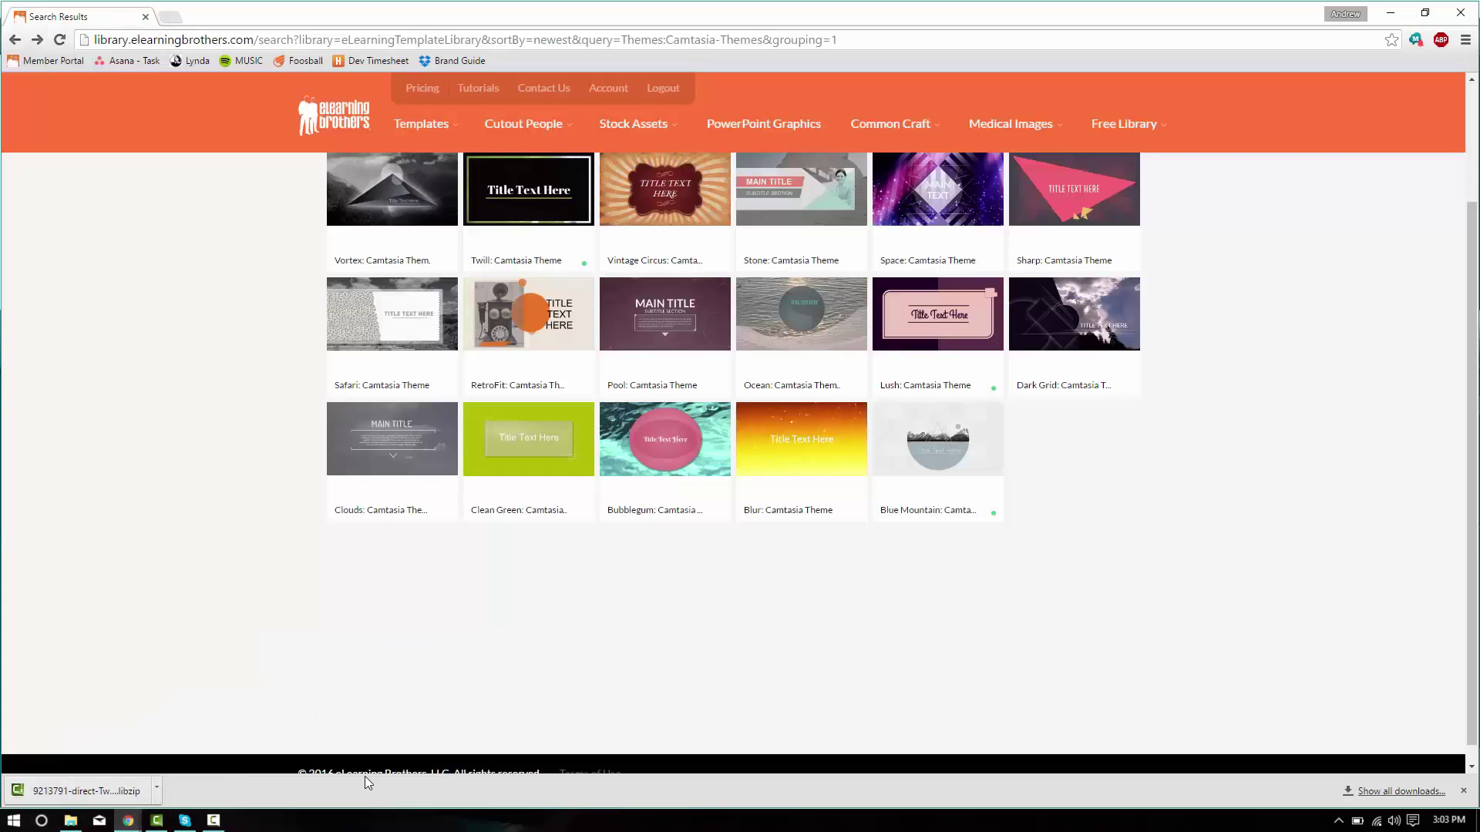
mouse_move(636, 133)
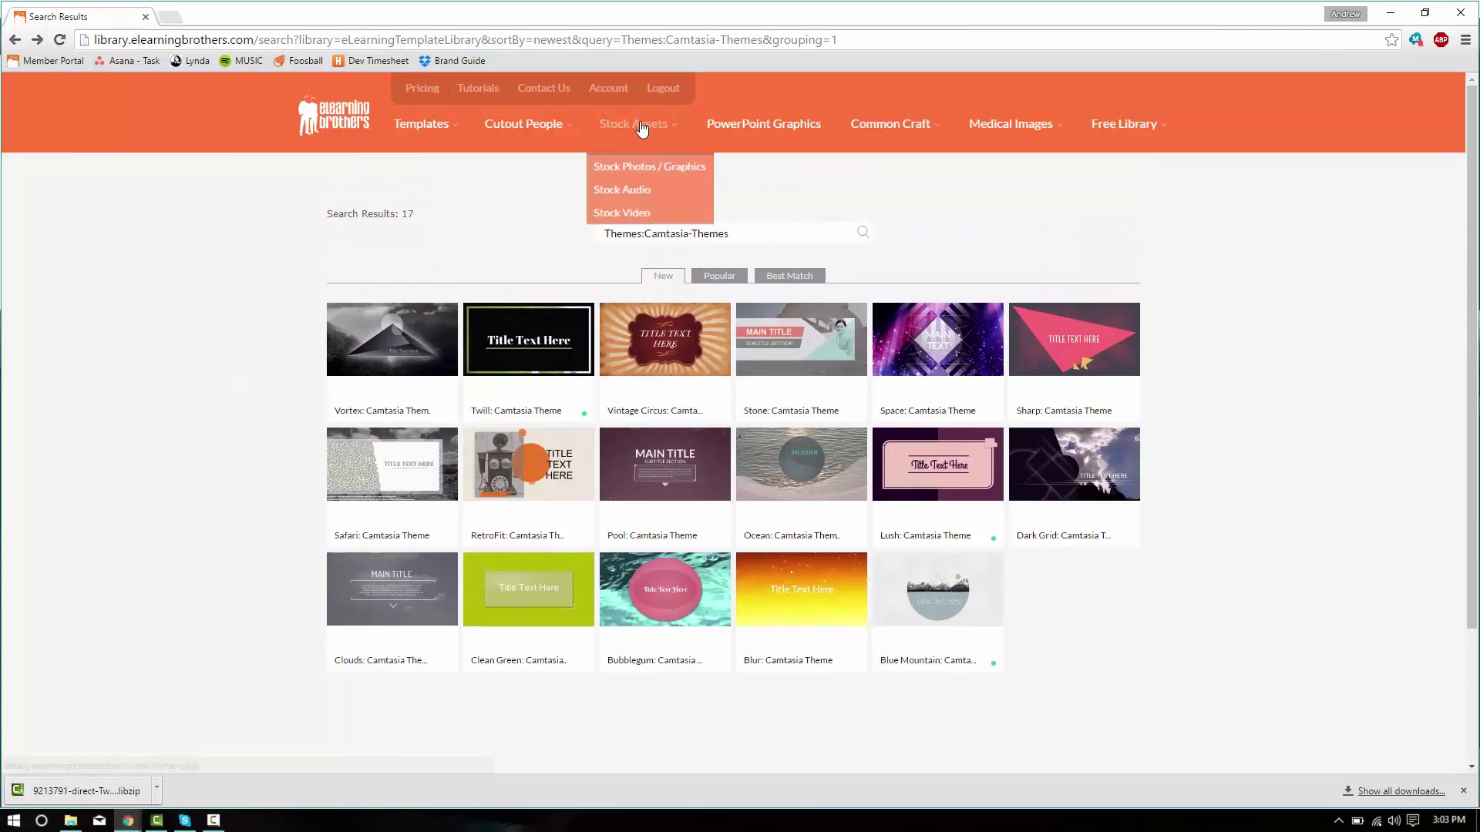
click(673, 218)
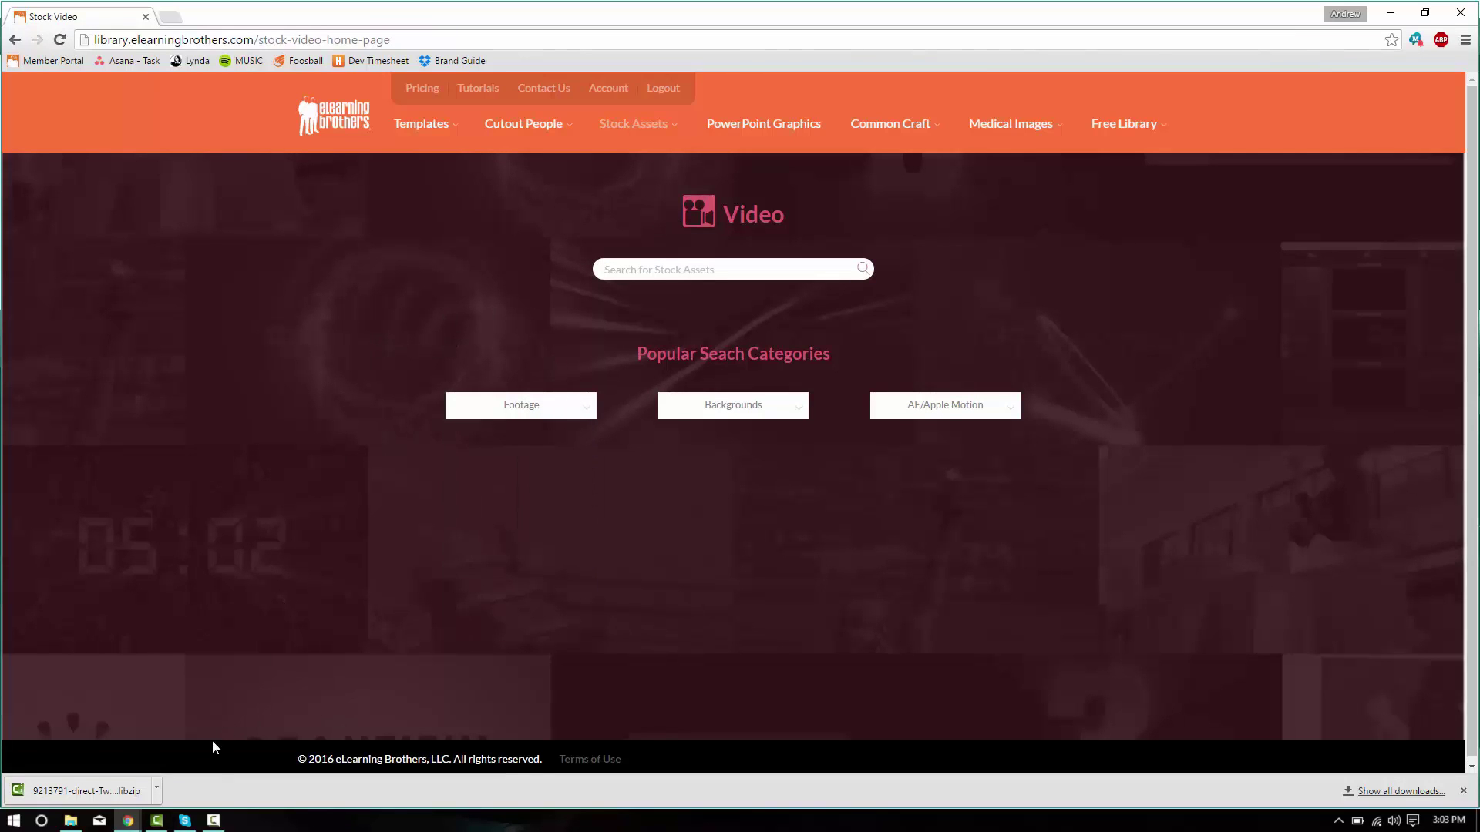
Set Camtasia's playhead to about 4 seconds, then search the stock videos for 'tree'.
click(158, 822)
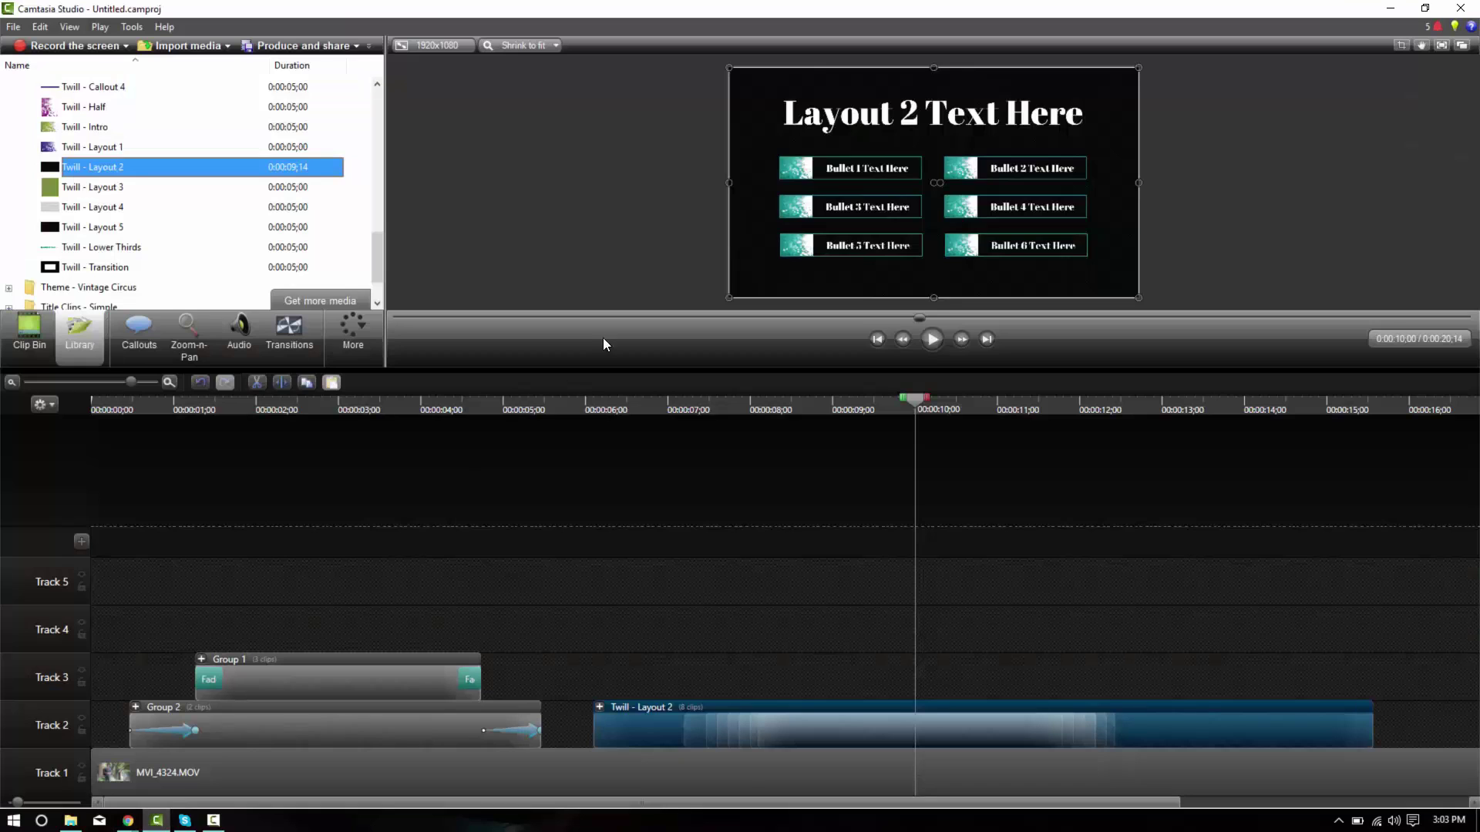
click(462, 400)
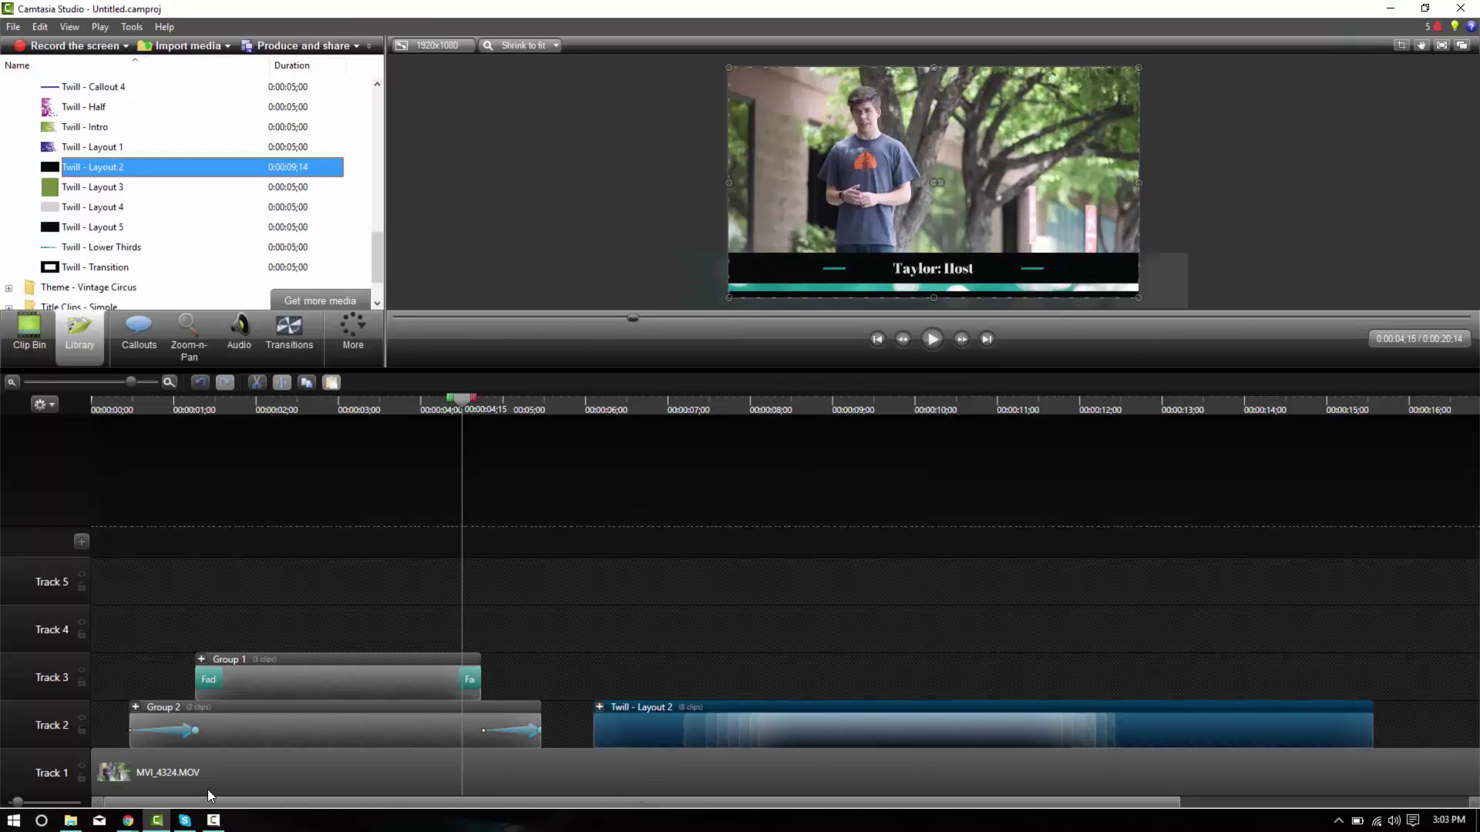
mouse_move(128, 822)
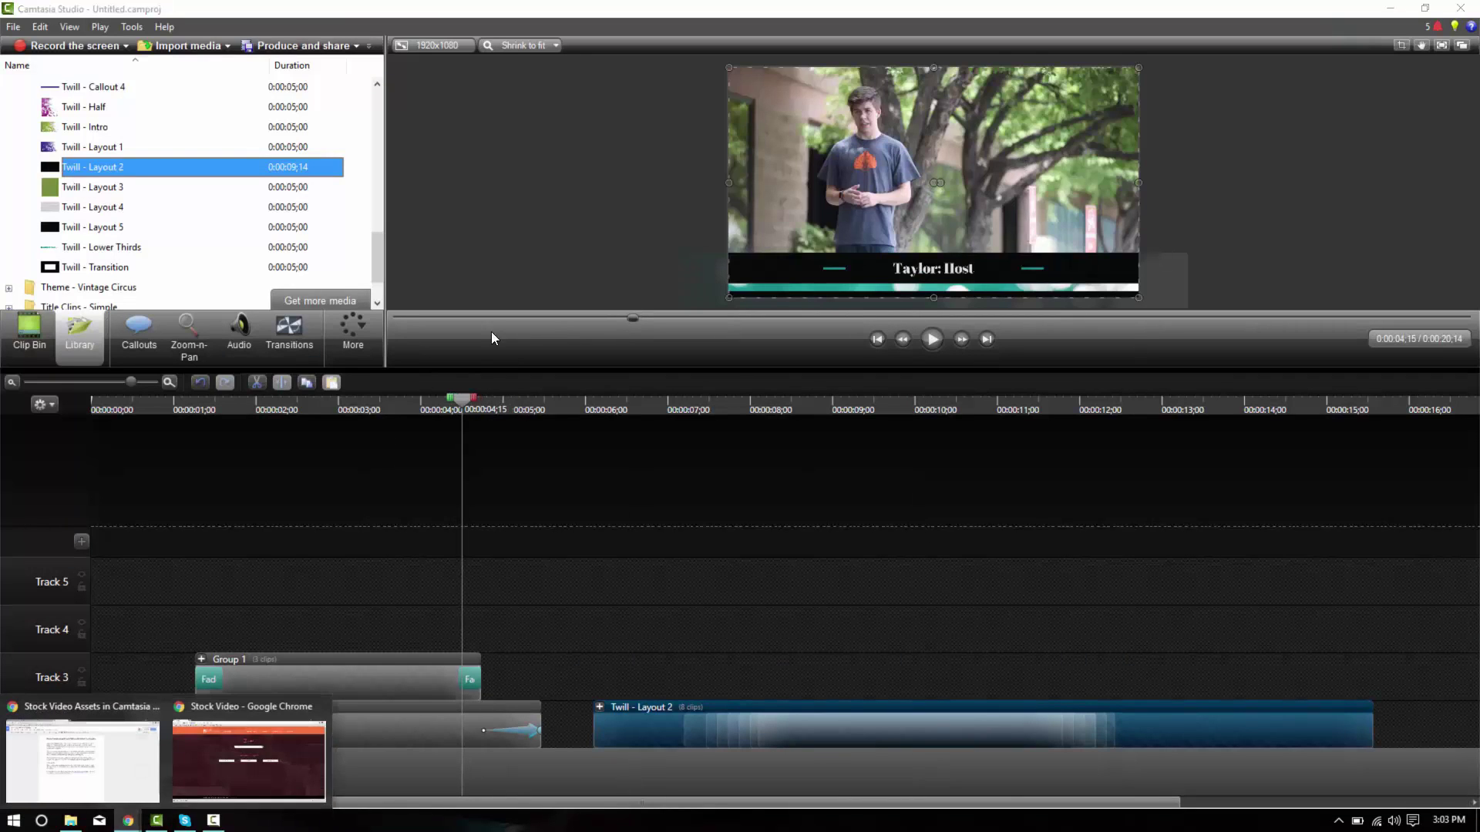
click(202, 748)
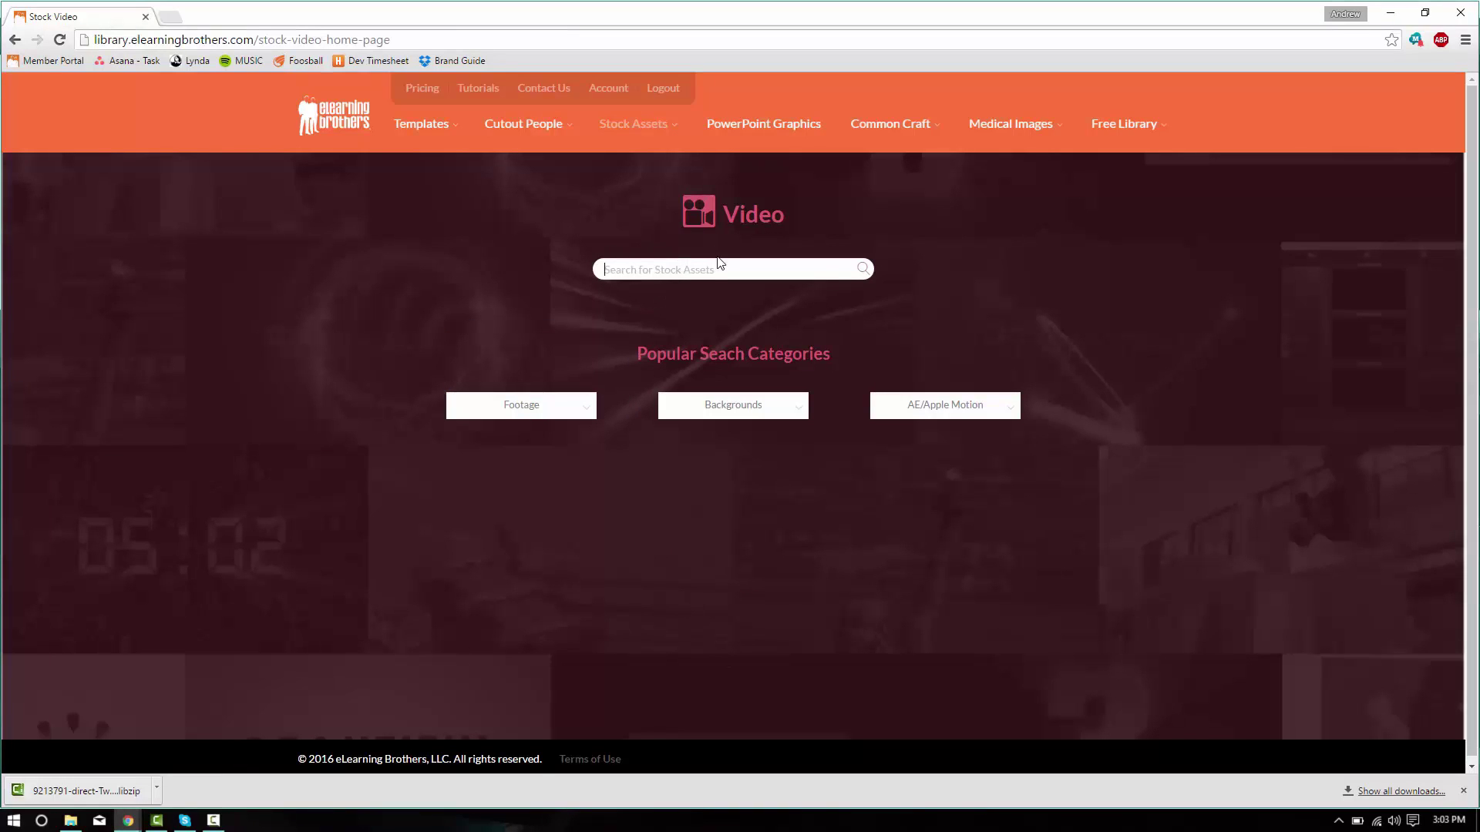
text(trees)
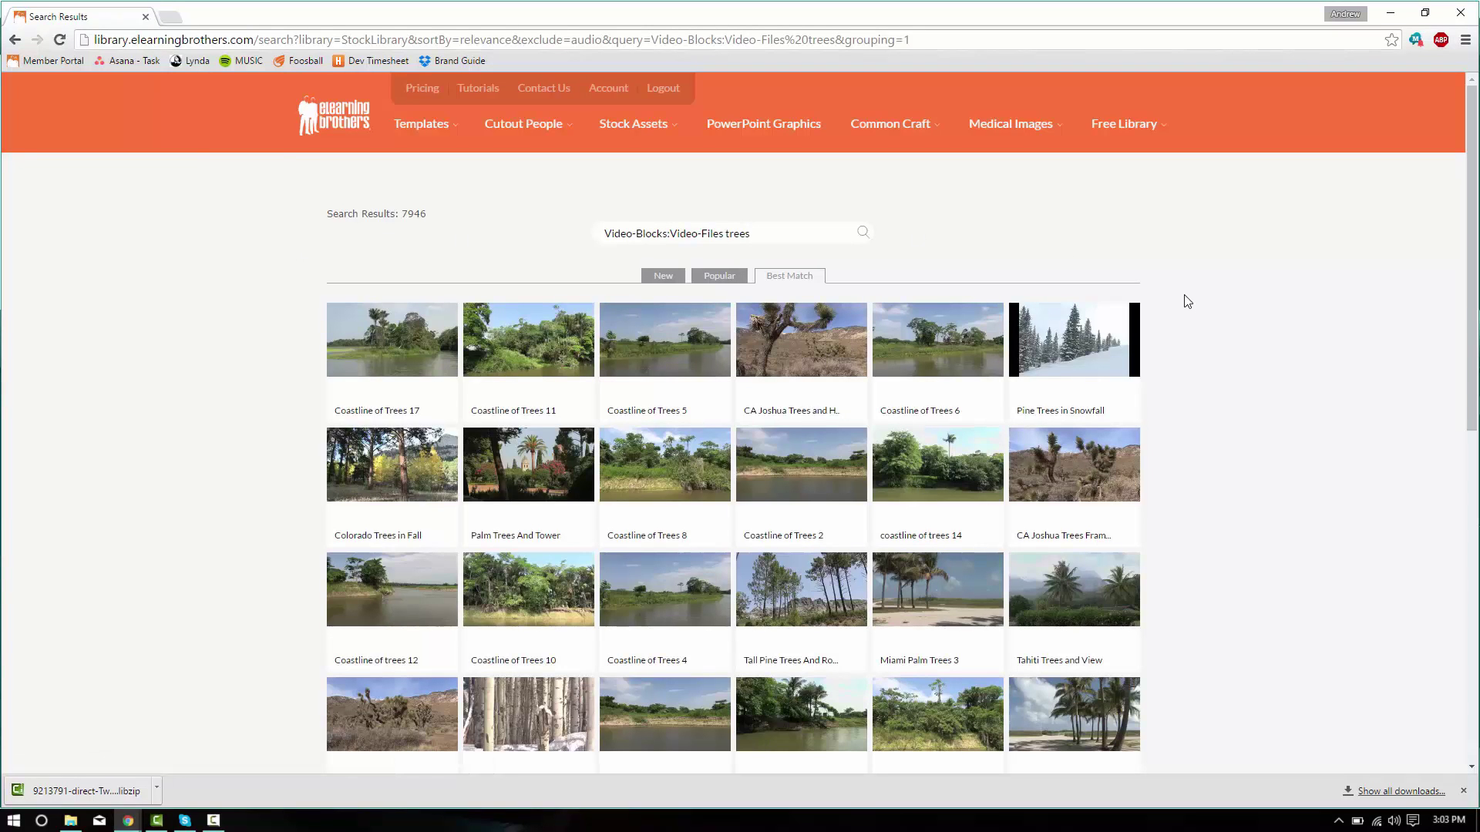
Find the Poppies & Olive Trees Morocco clip in the results and download its MP4 file.
scroll(1186, 312, down, 2)
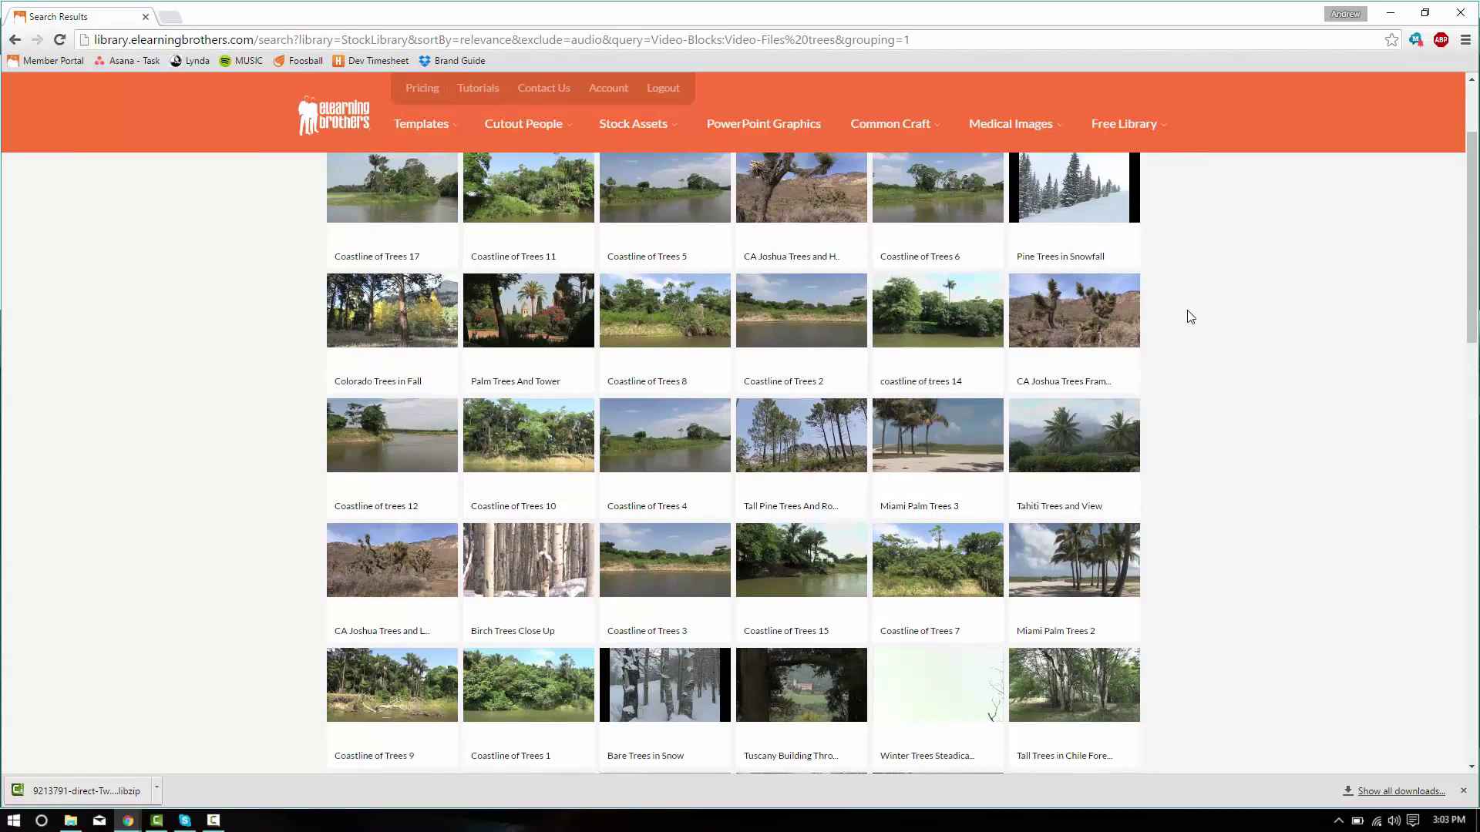
mouse_move(537, 296)
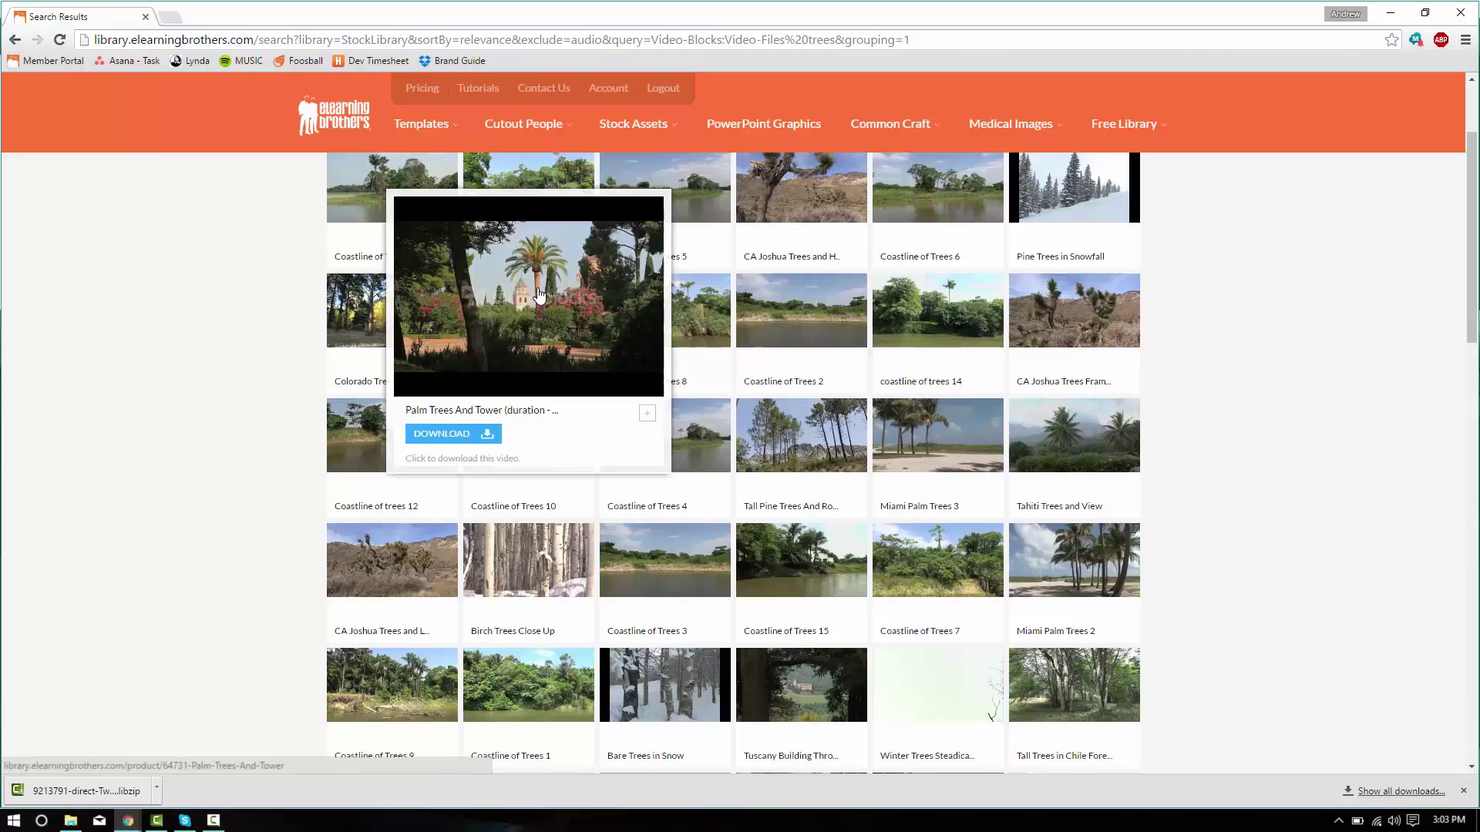
scroll(1202, 432, down, 5)
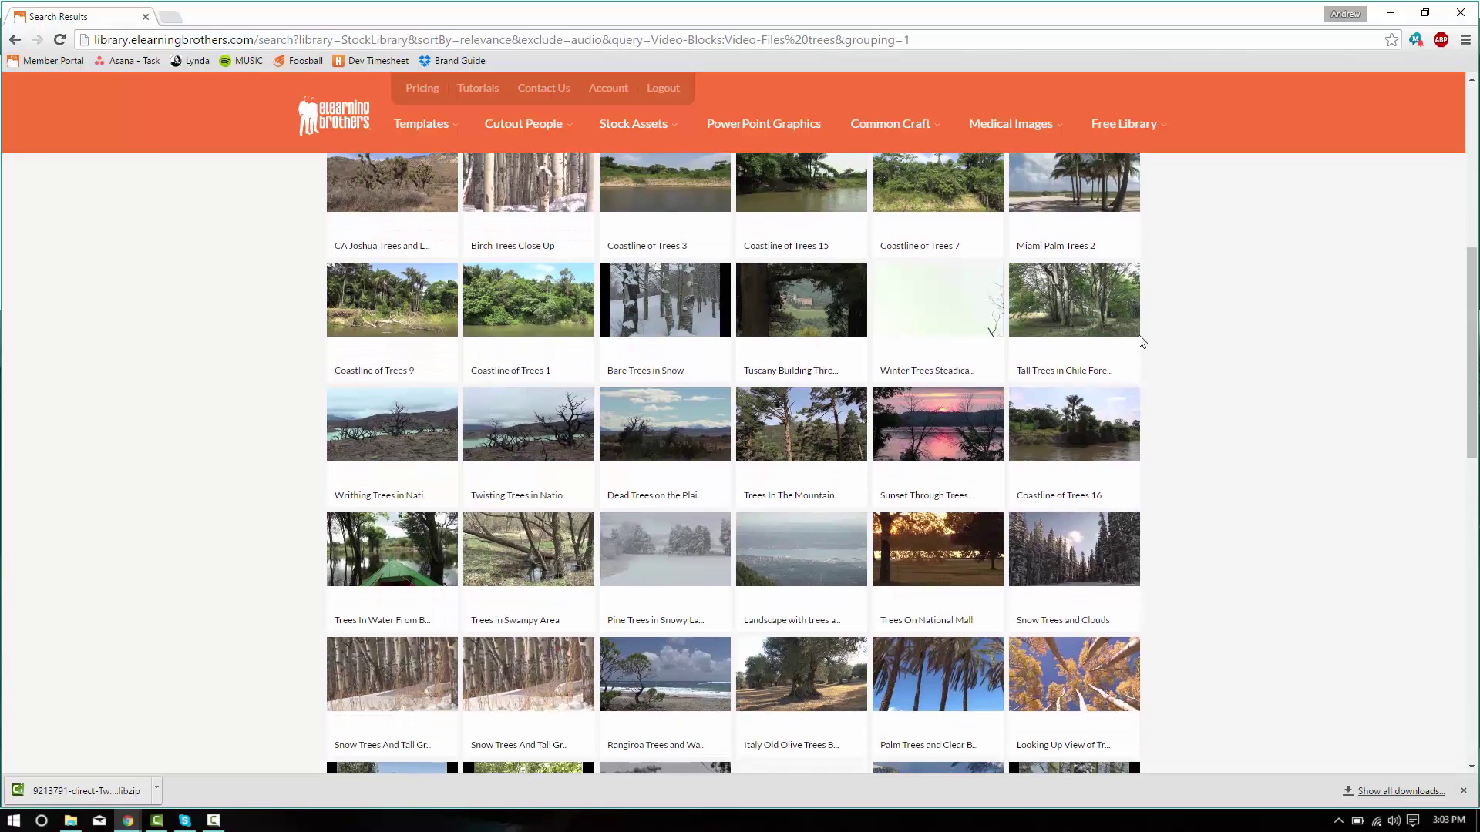
mouse_move(902, 429)
scroll(1270, 452, down, 5)
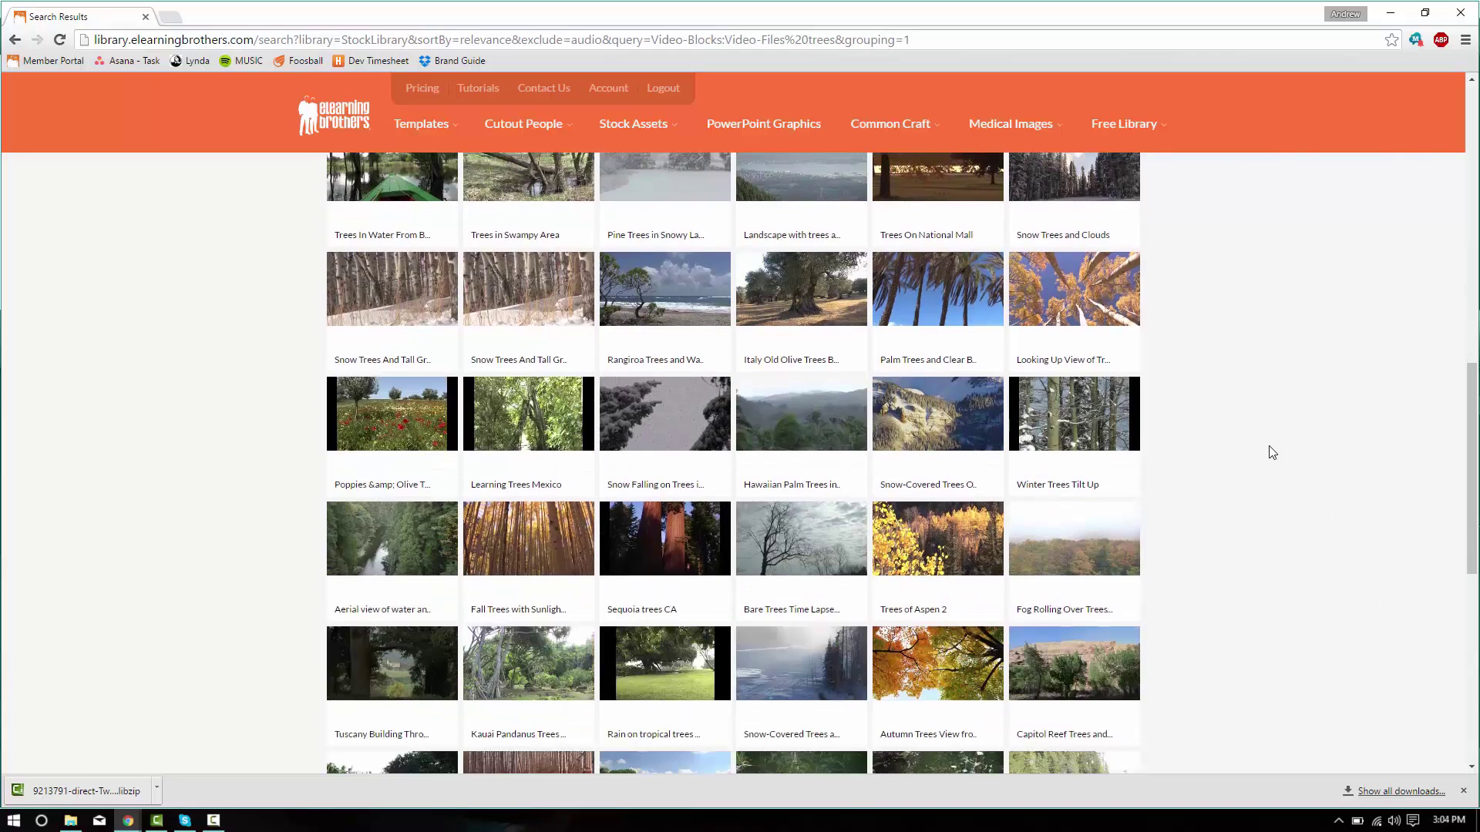
mouse_move(382, 409)
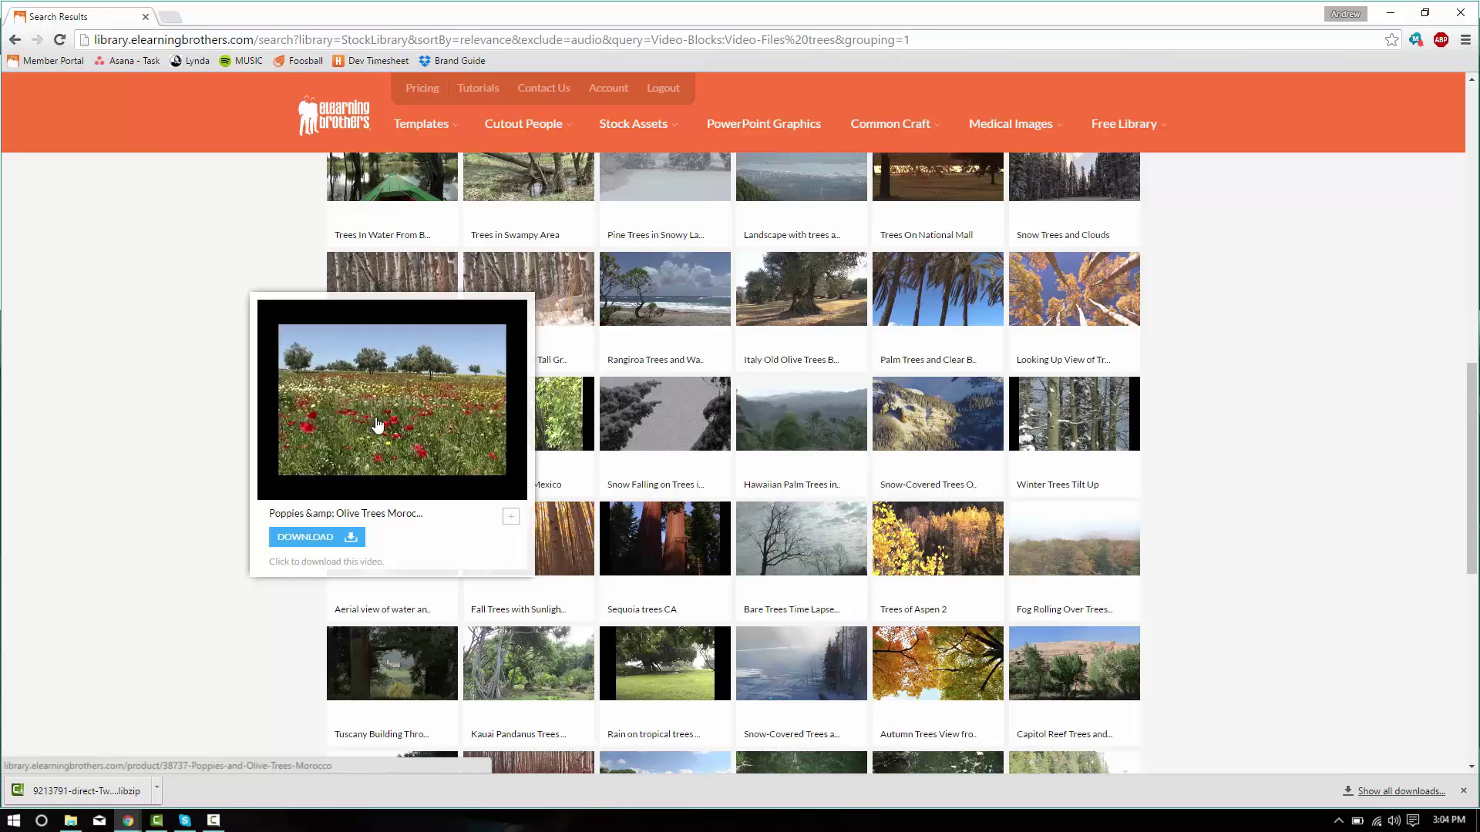
click(393, 425)
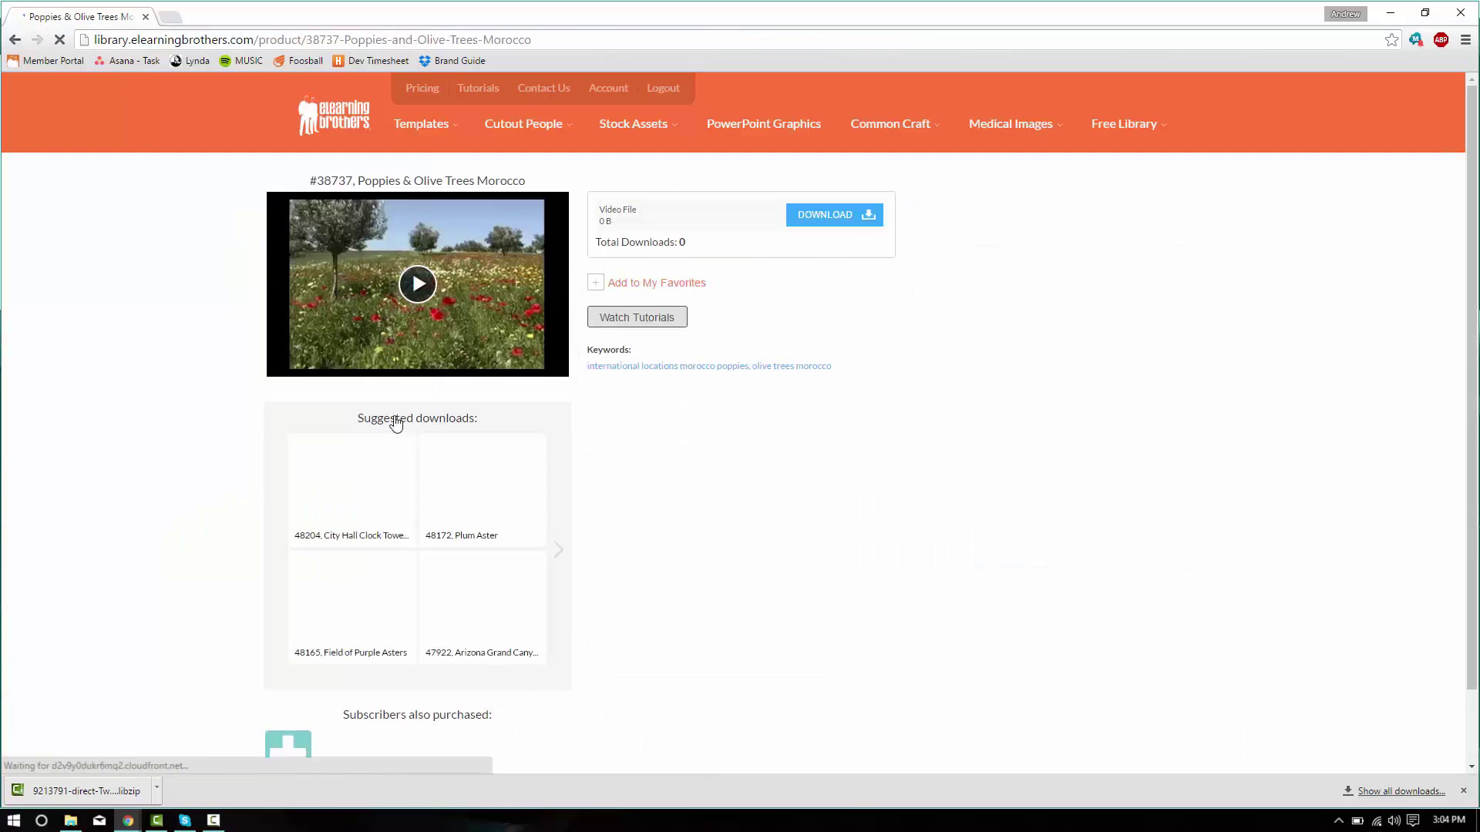
click(828, 219)
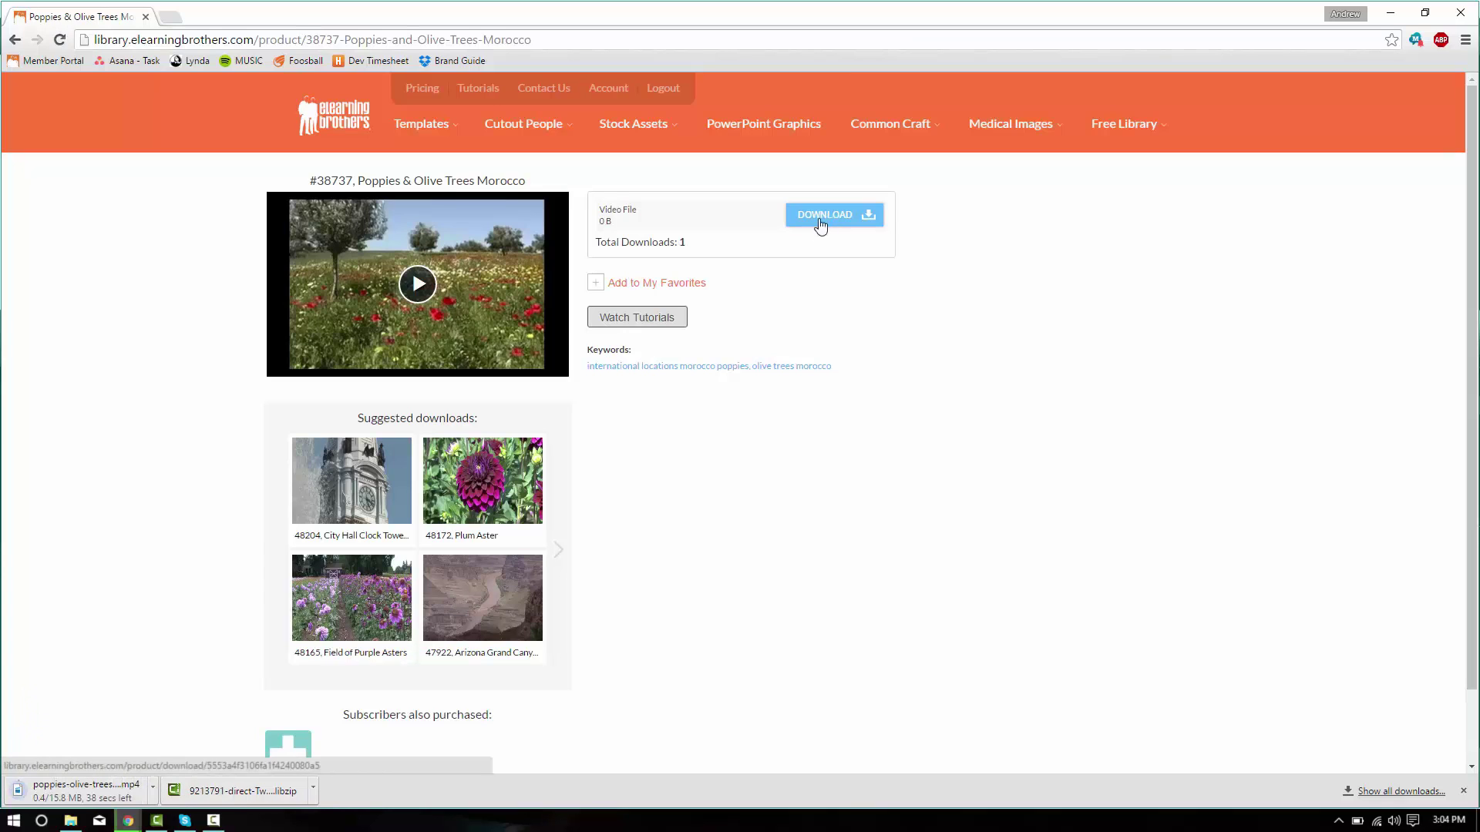
Import the downloaded poppies-olive-trees-morocco MP4 from Downloads into the Clip Bin.
click(157, 820)
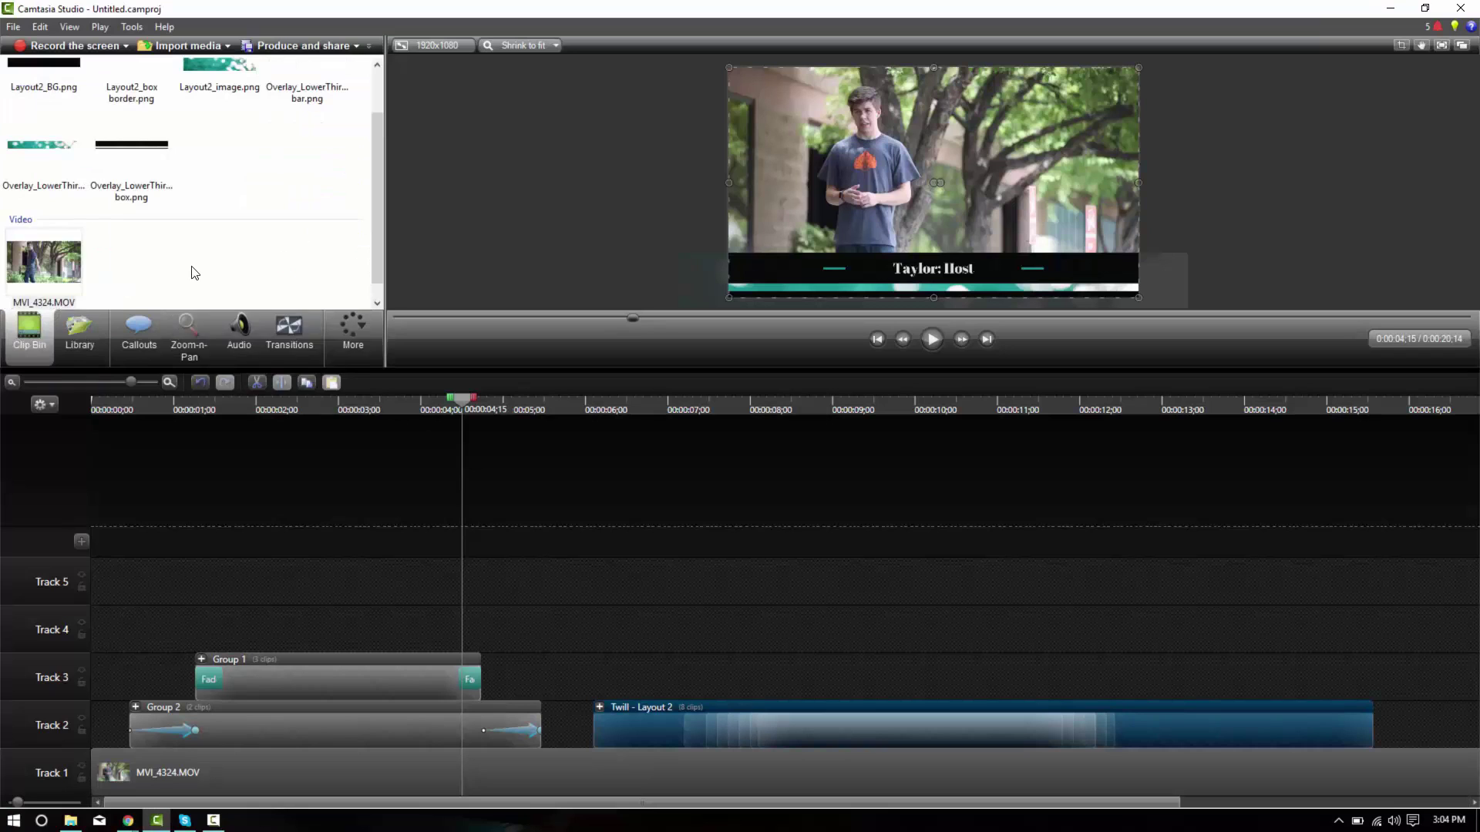
right_click(195, 273)
click(231, 279)
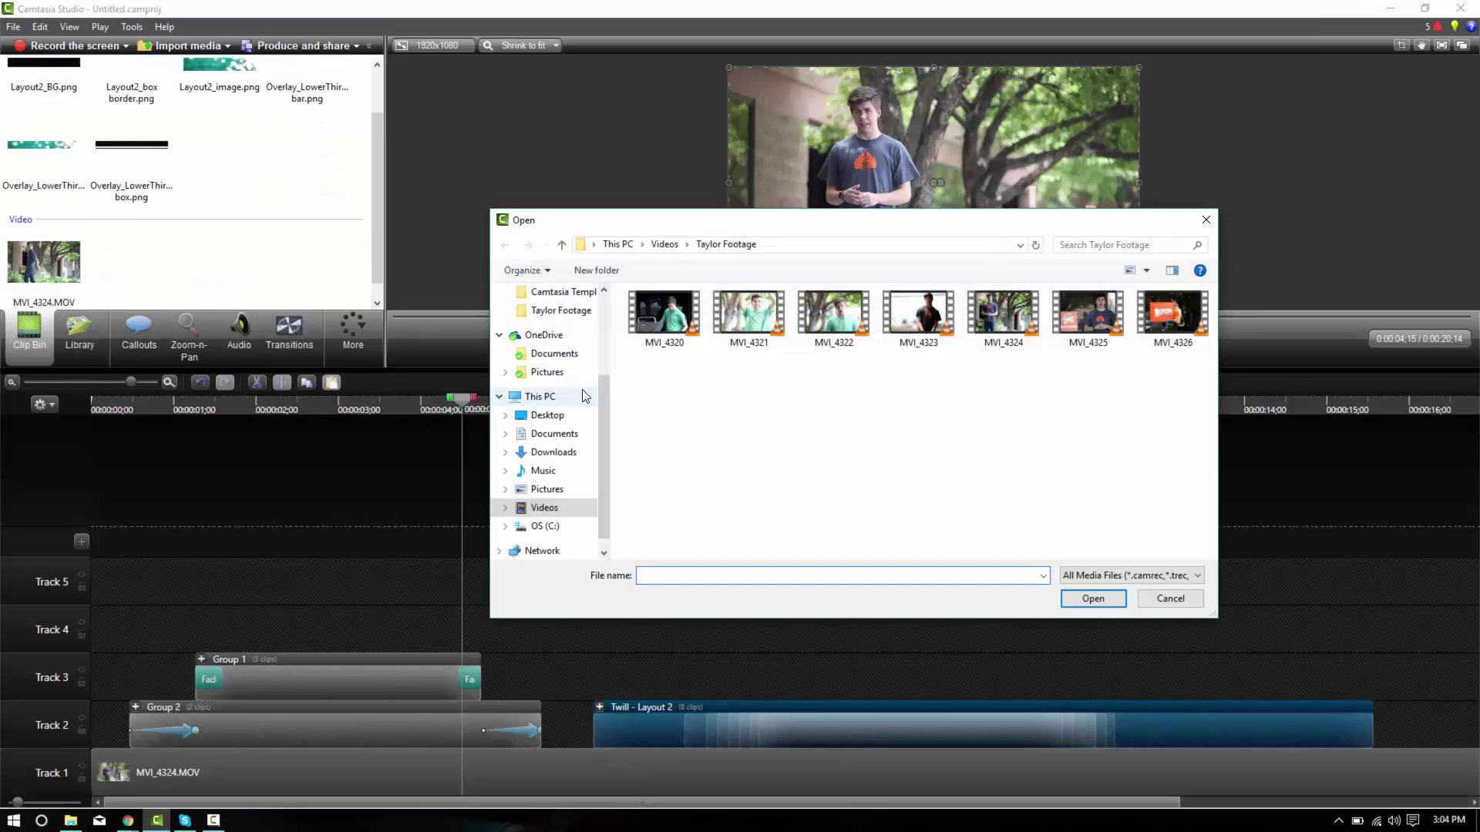
scroll(586, 396, up, 3)
click(554, 310)
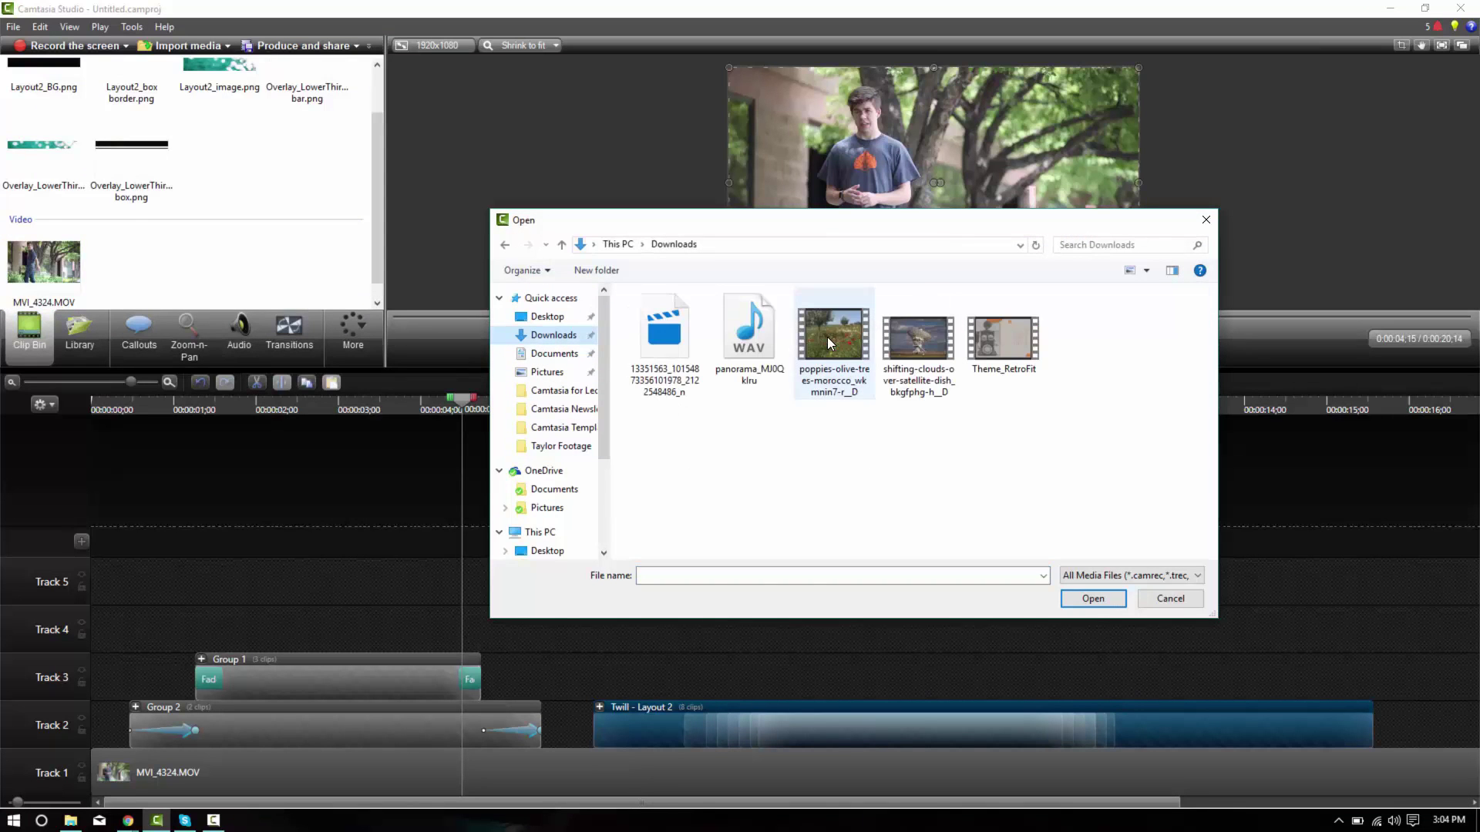
double_click(826, 336)
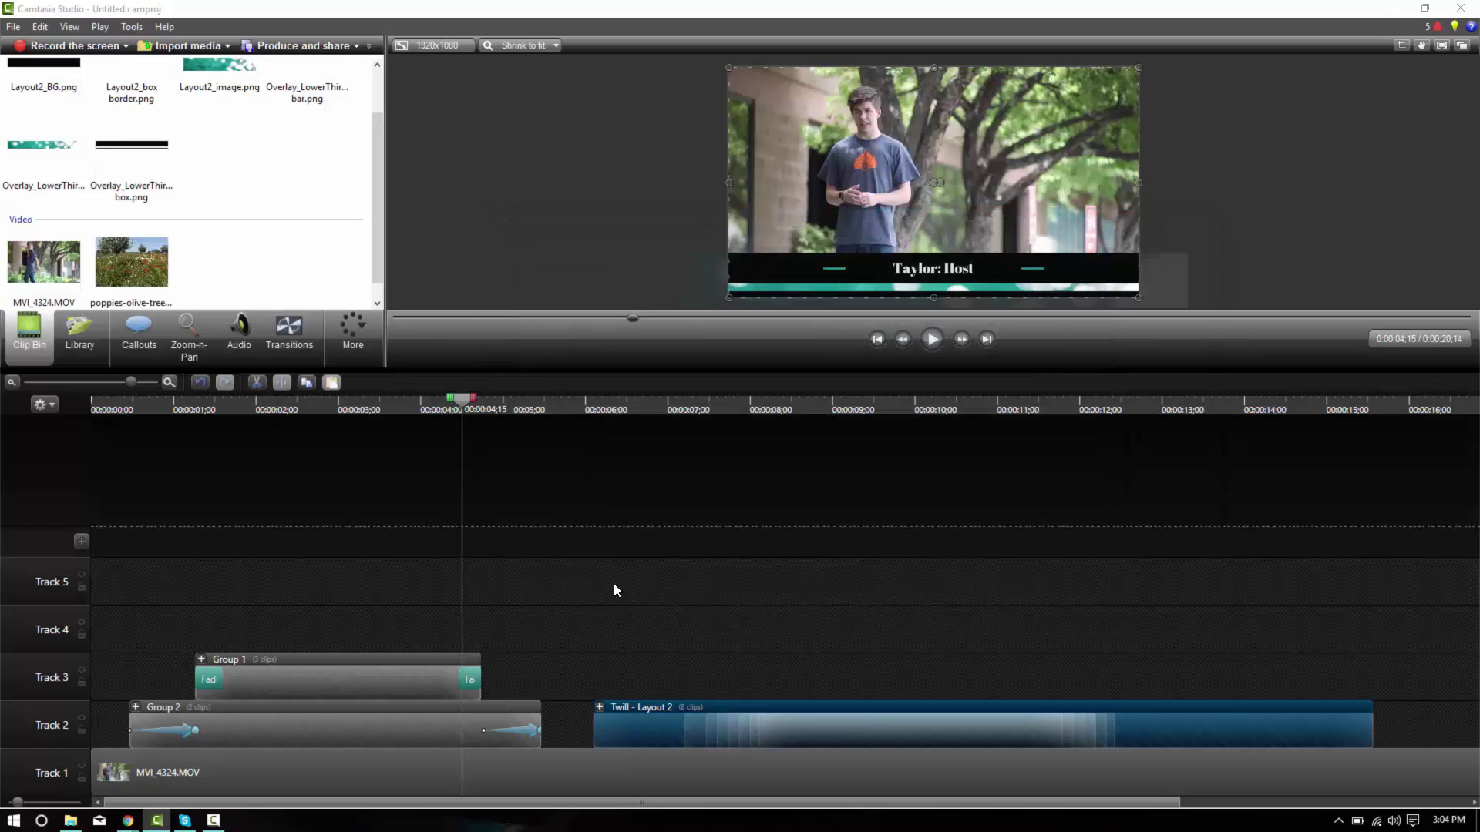
Cut MVI_4324.MOV at 0:05;29, delete the remainder, and place the poppies clip after it.
click(581, 409)
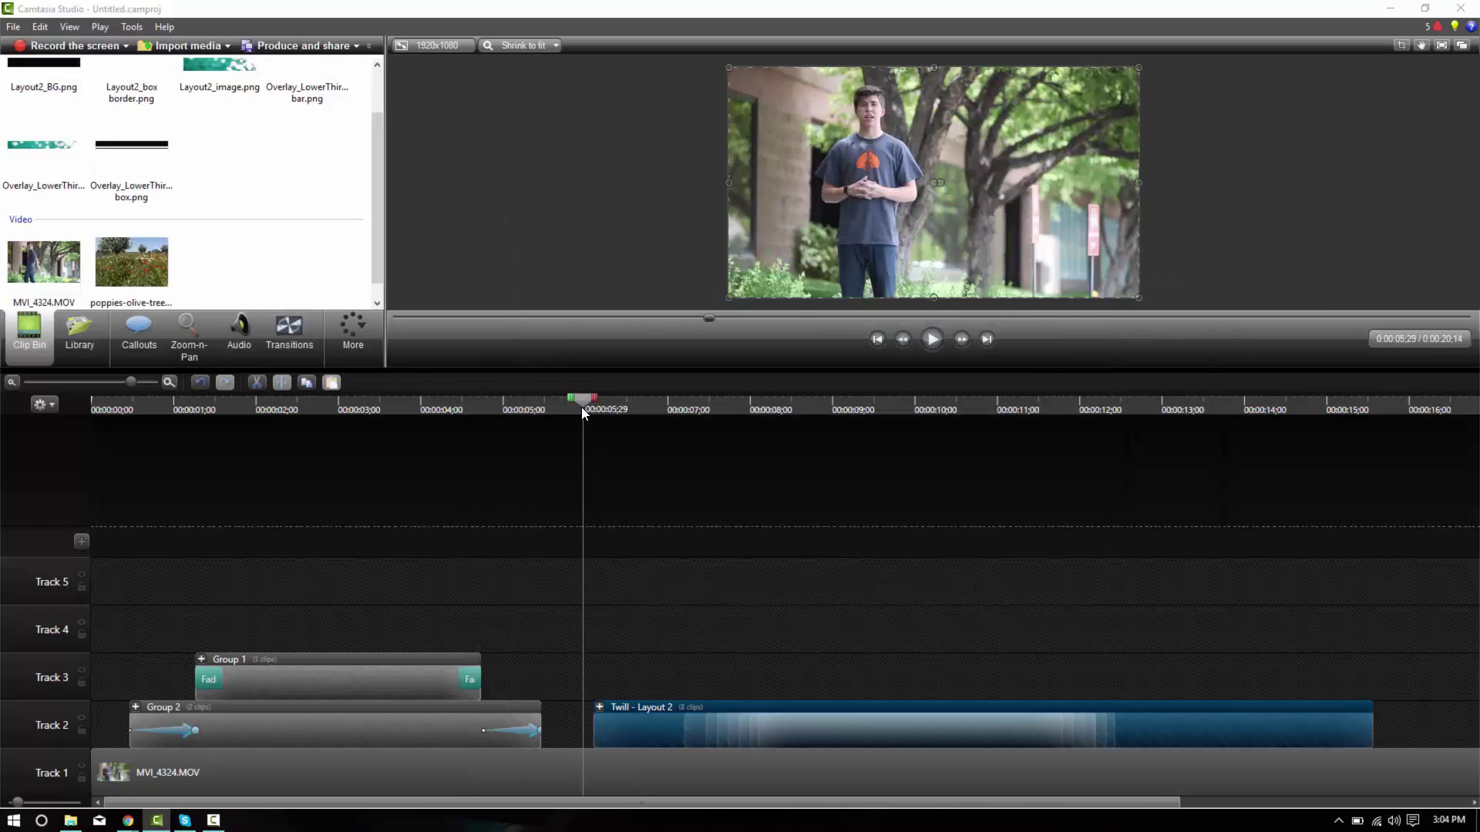
click(595, 774)
key(s)
click(621, 784)
key(Delete)
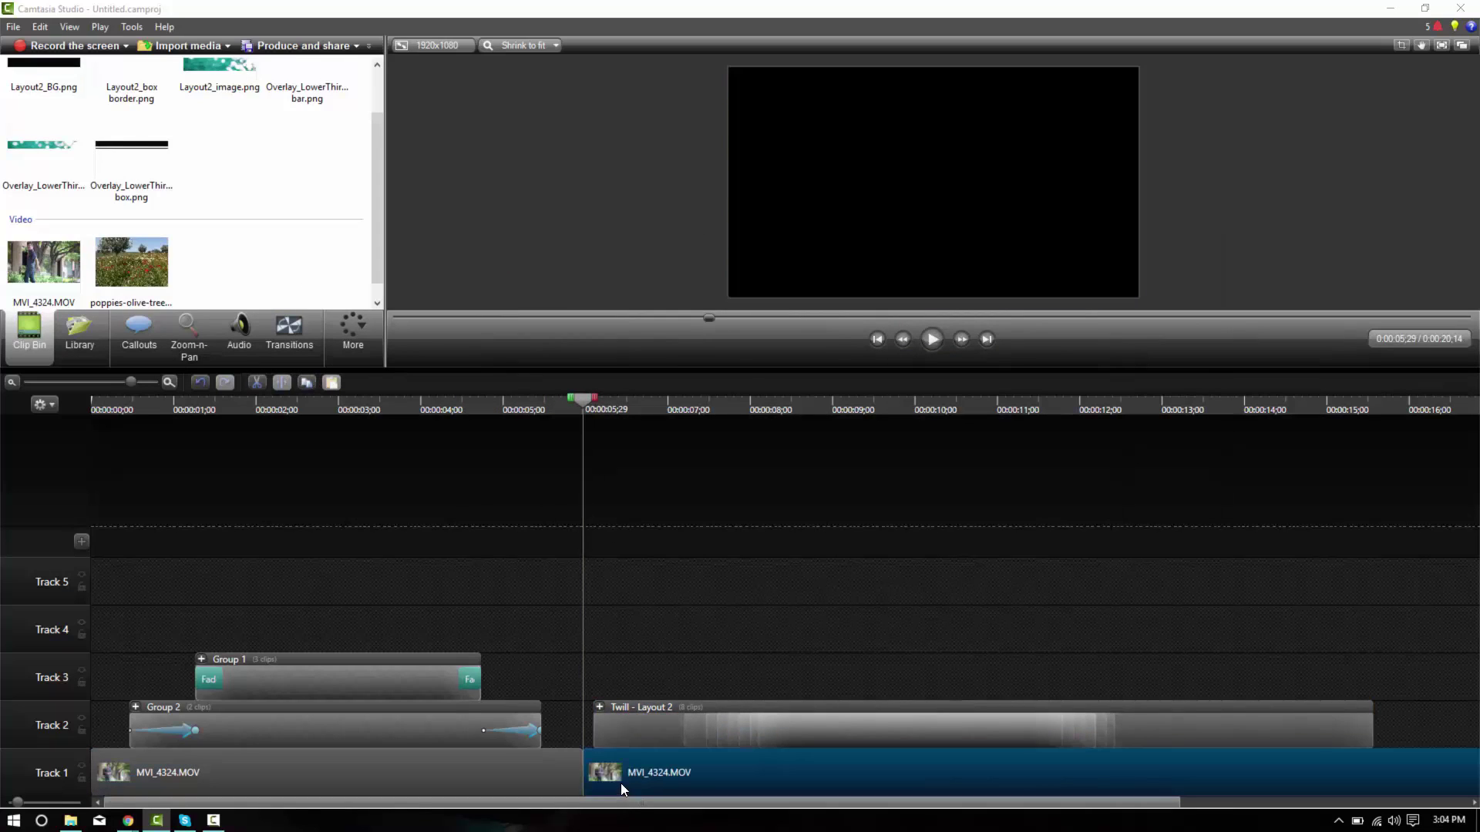
drag(128, 254, 437, 458)
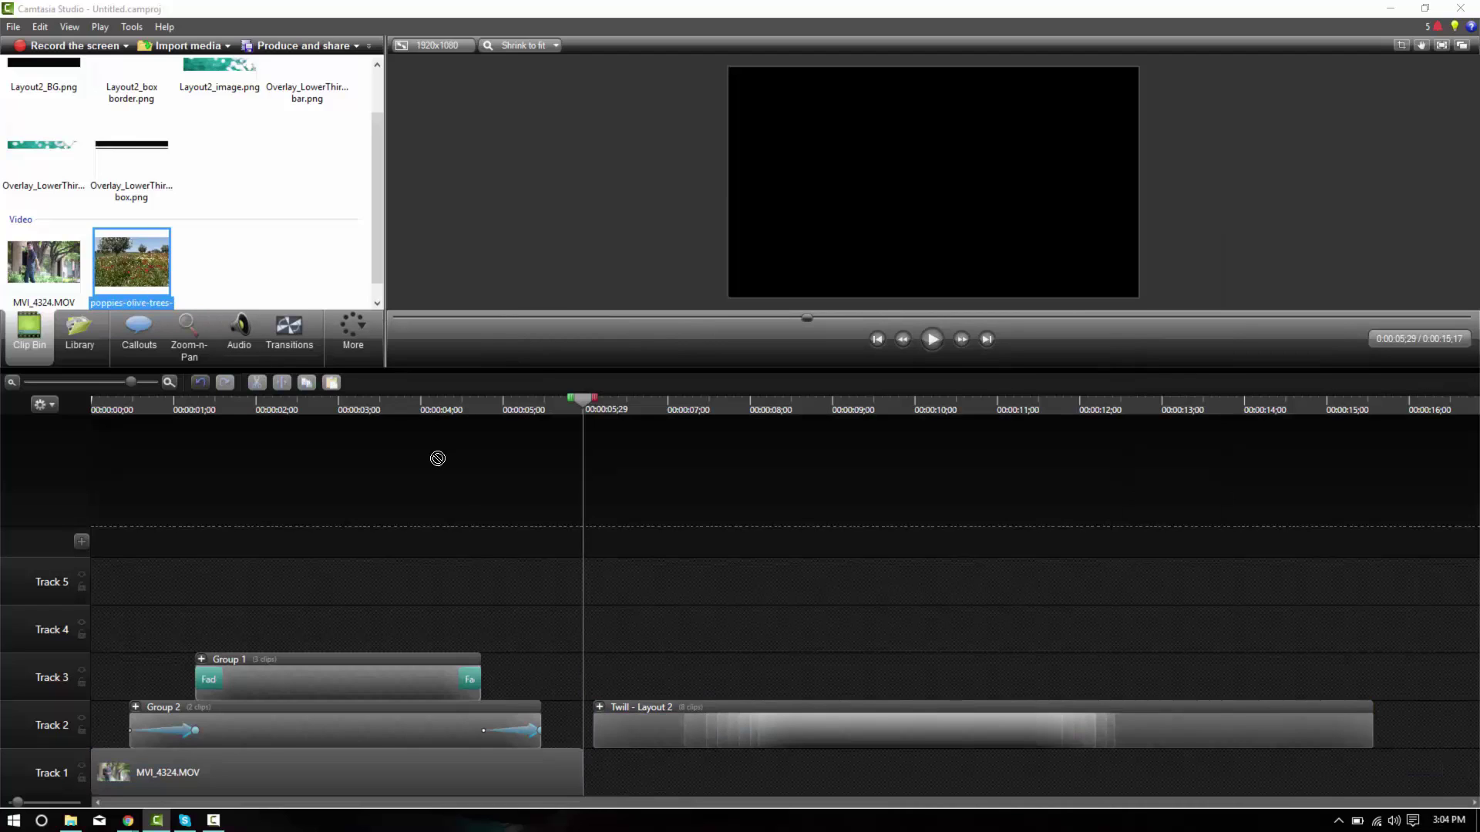
drag(606, 774, 606, 775)
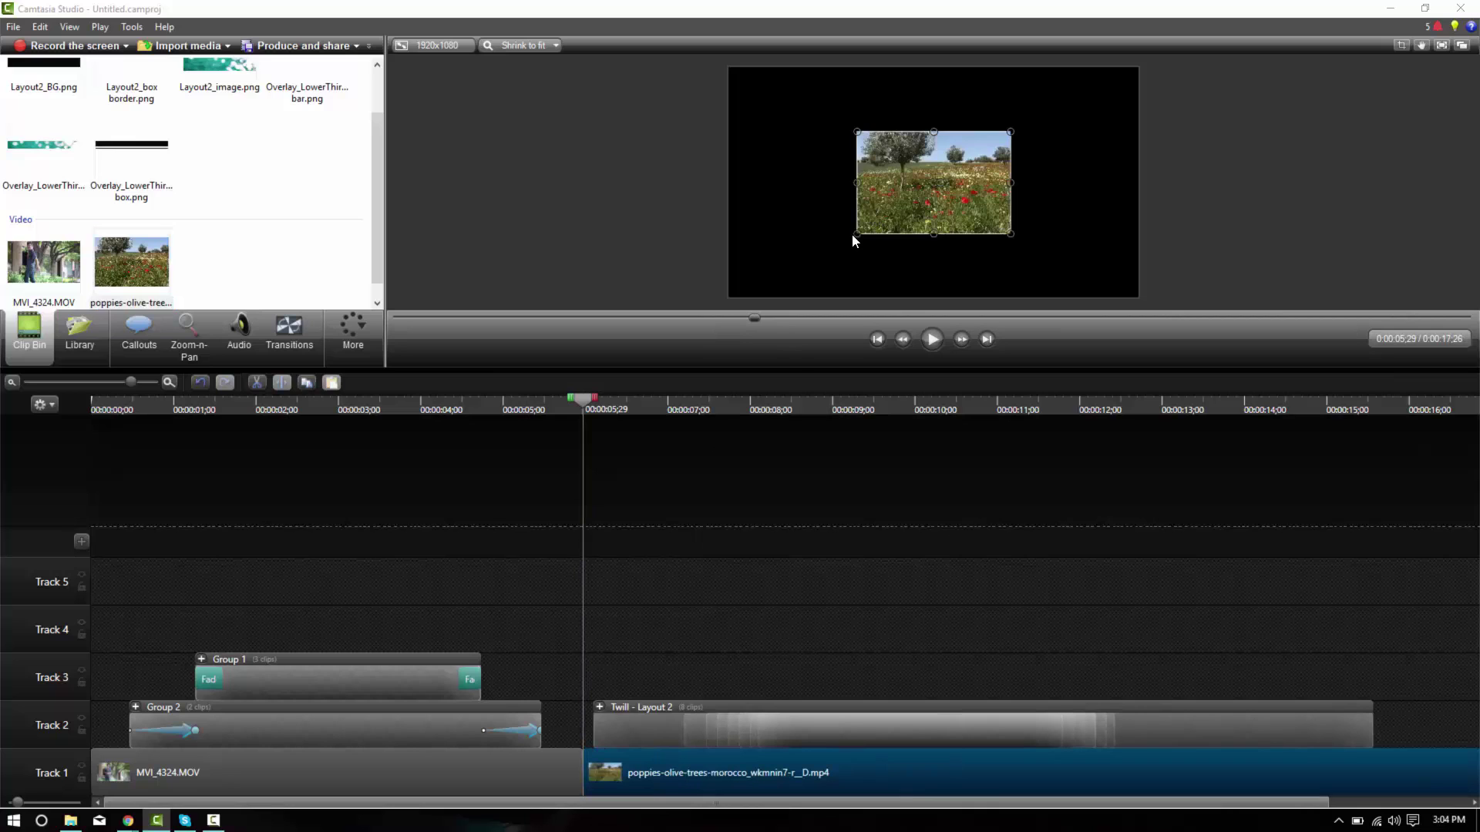
Enlarge the poppies clip to fill the canvas, add a Fade at its join, and preview.
drag(857, 233, 730, 287)
drag(1011, 131, 1138, 56)
click(283, 325)
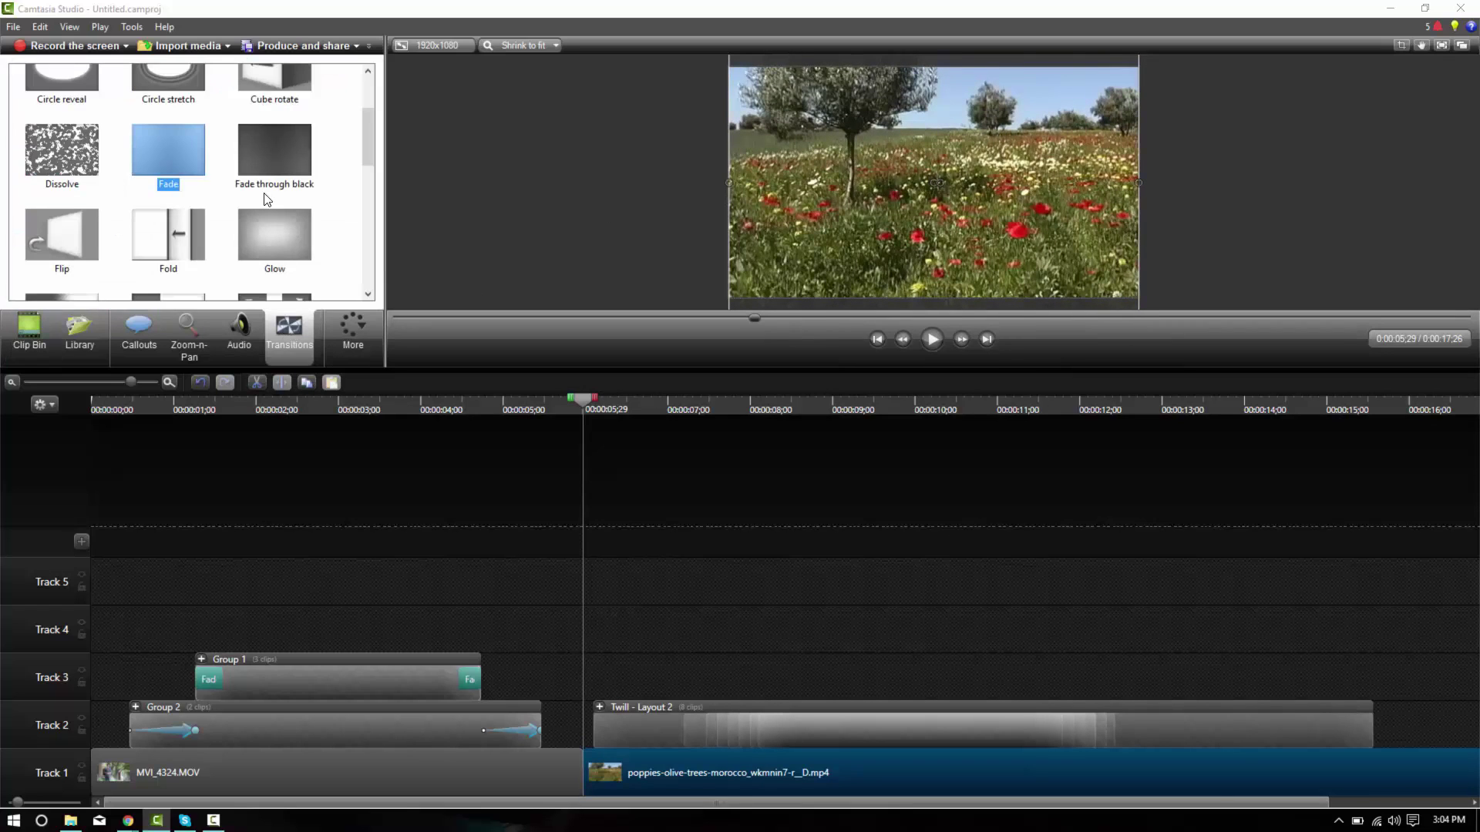
drag(163, 151, 590, 774)
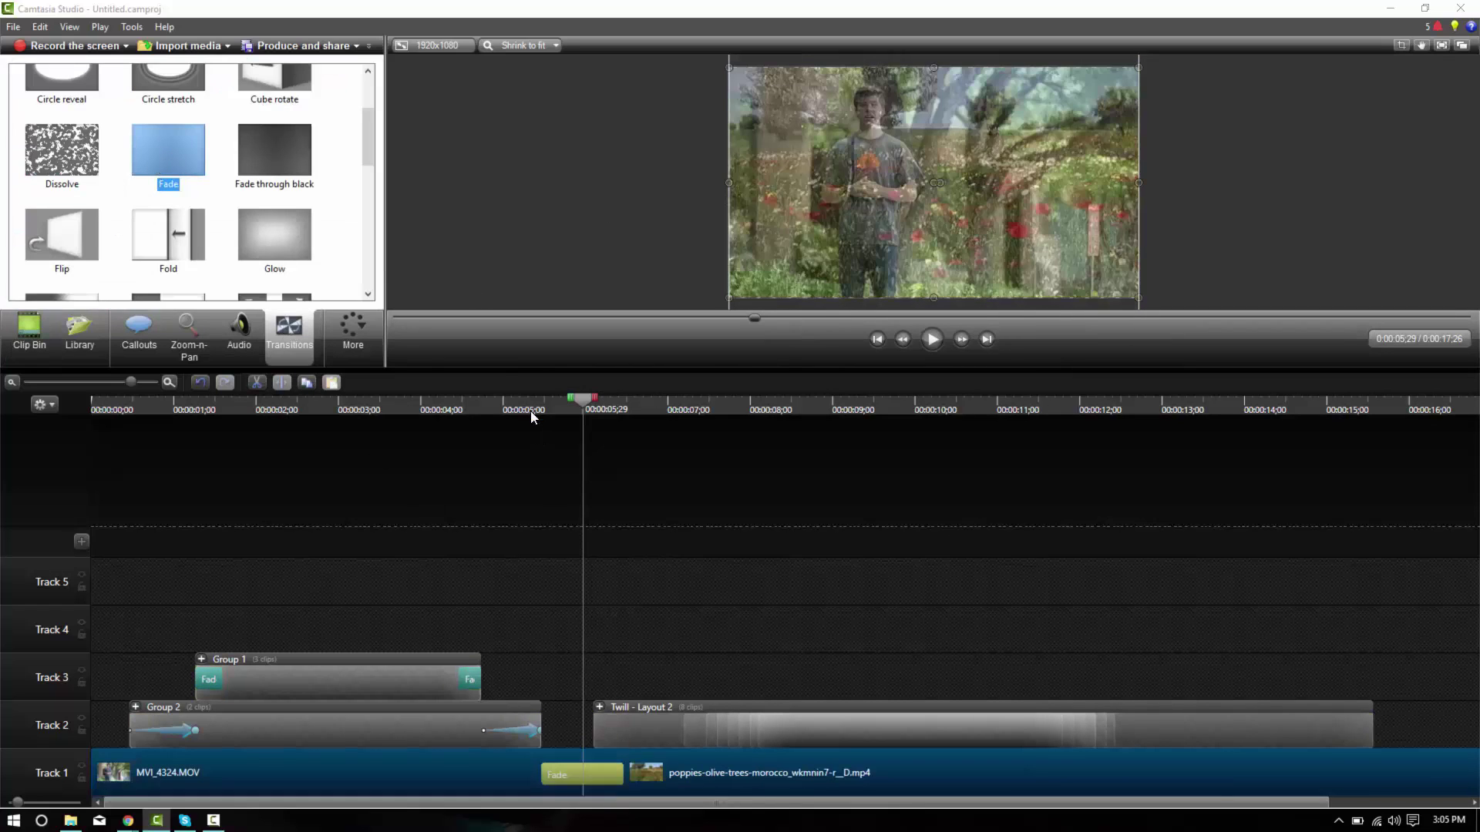
click(540, 409)
key(space)
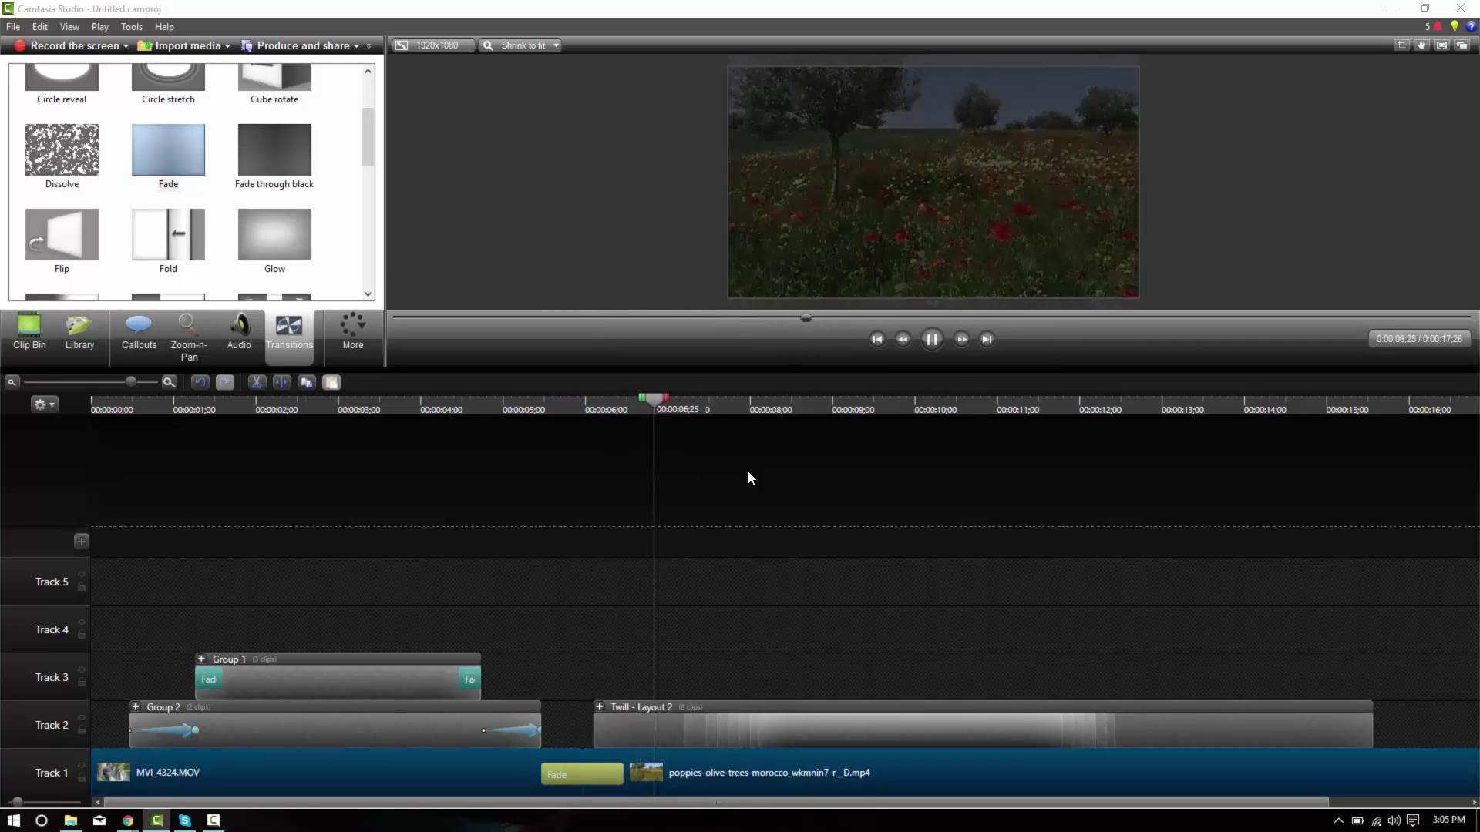
Ungroup the Twill Layout 2 clip and shorten Layout2_BG.png to end near 0:12;13.
key(space)
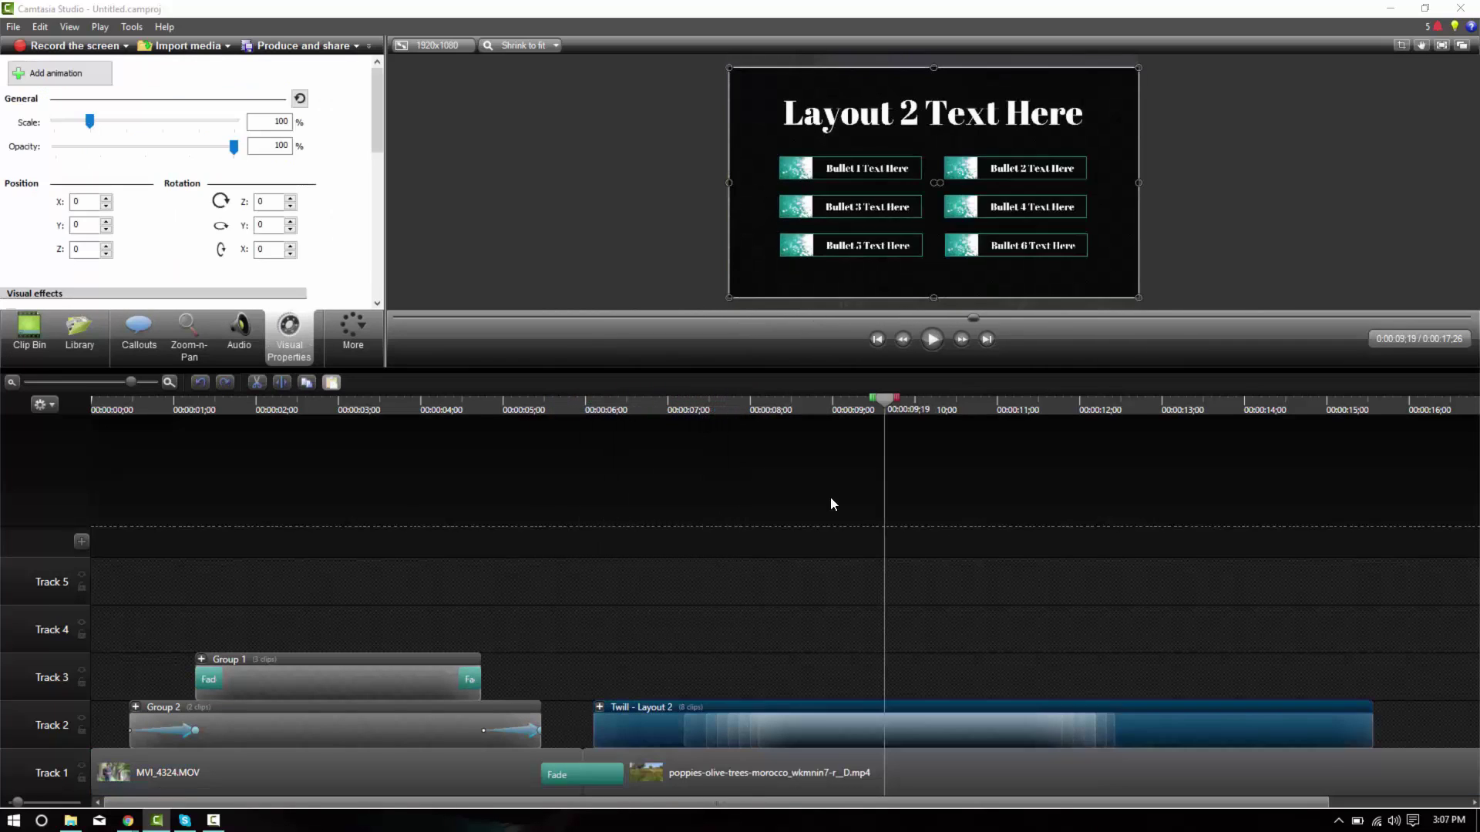
right_click(844, 726)
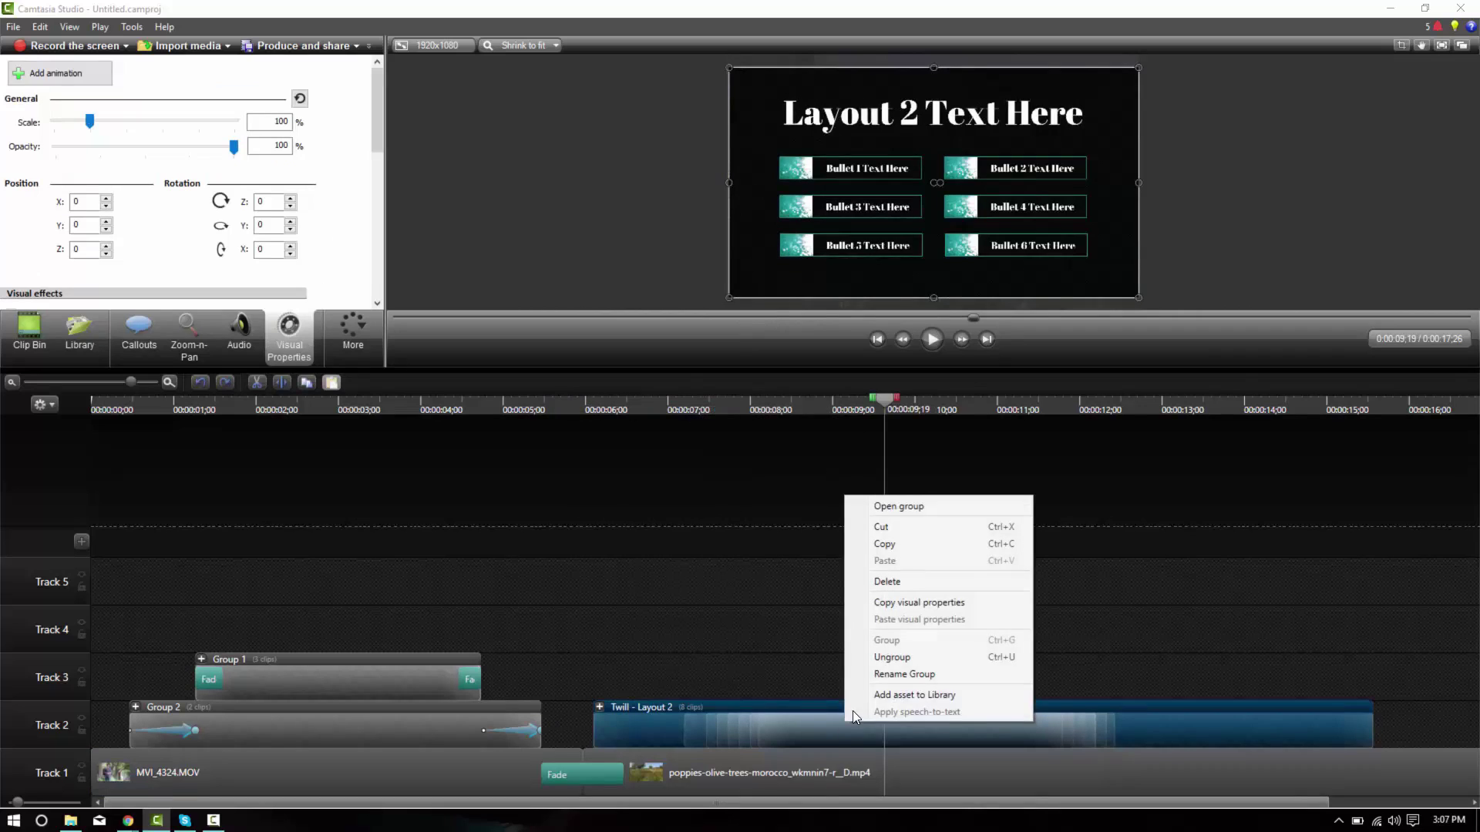
click(879, 660)
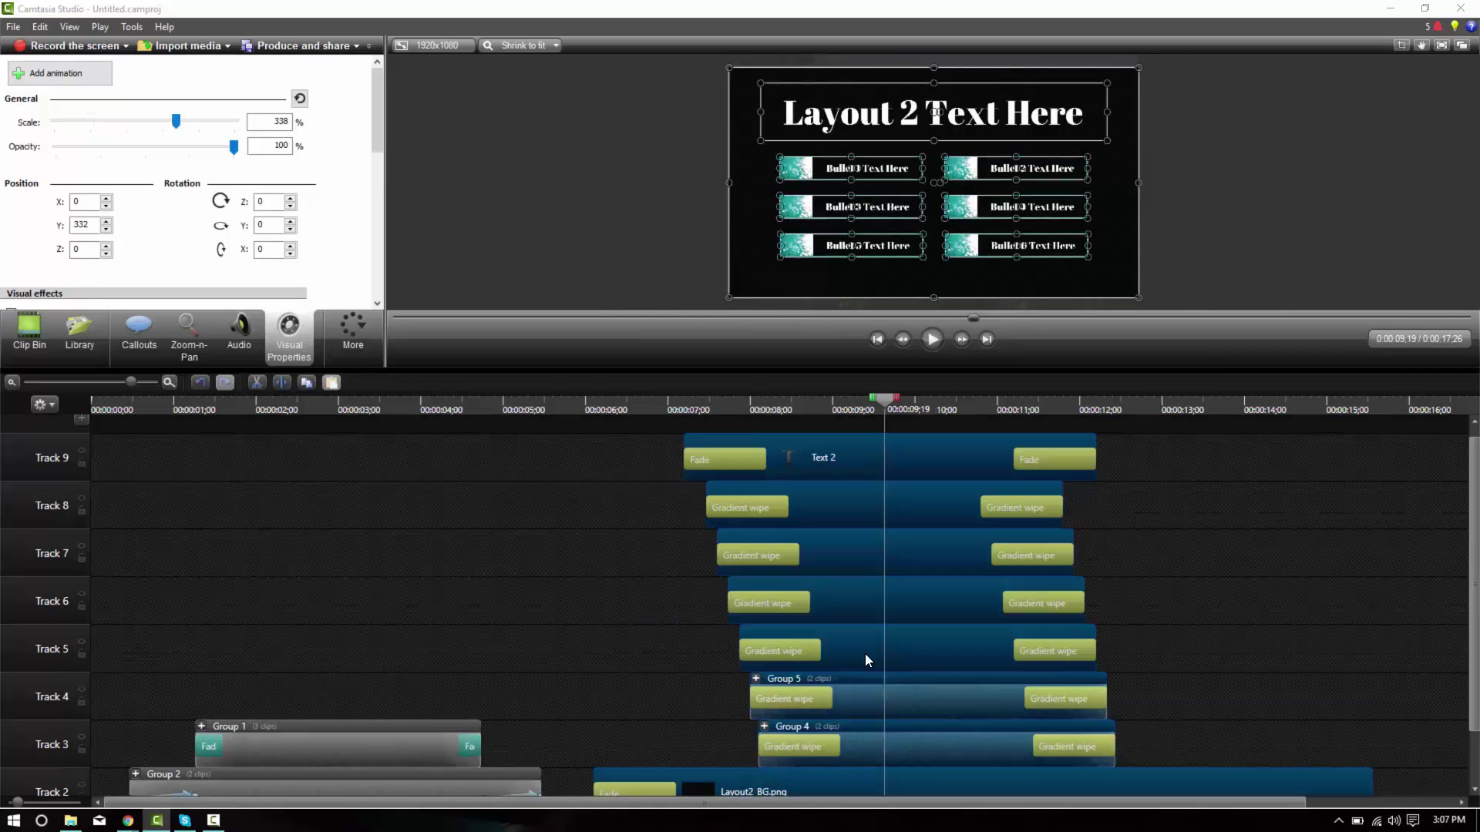
drag(1083, 415, 1115, 410)
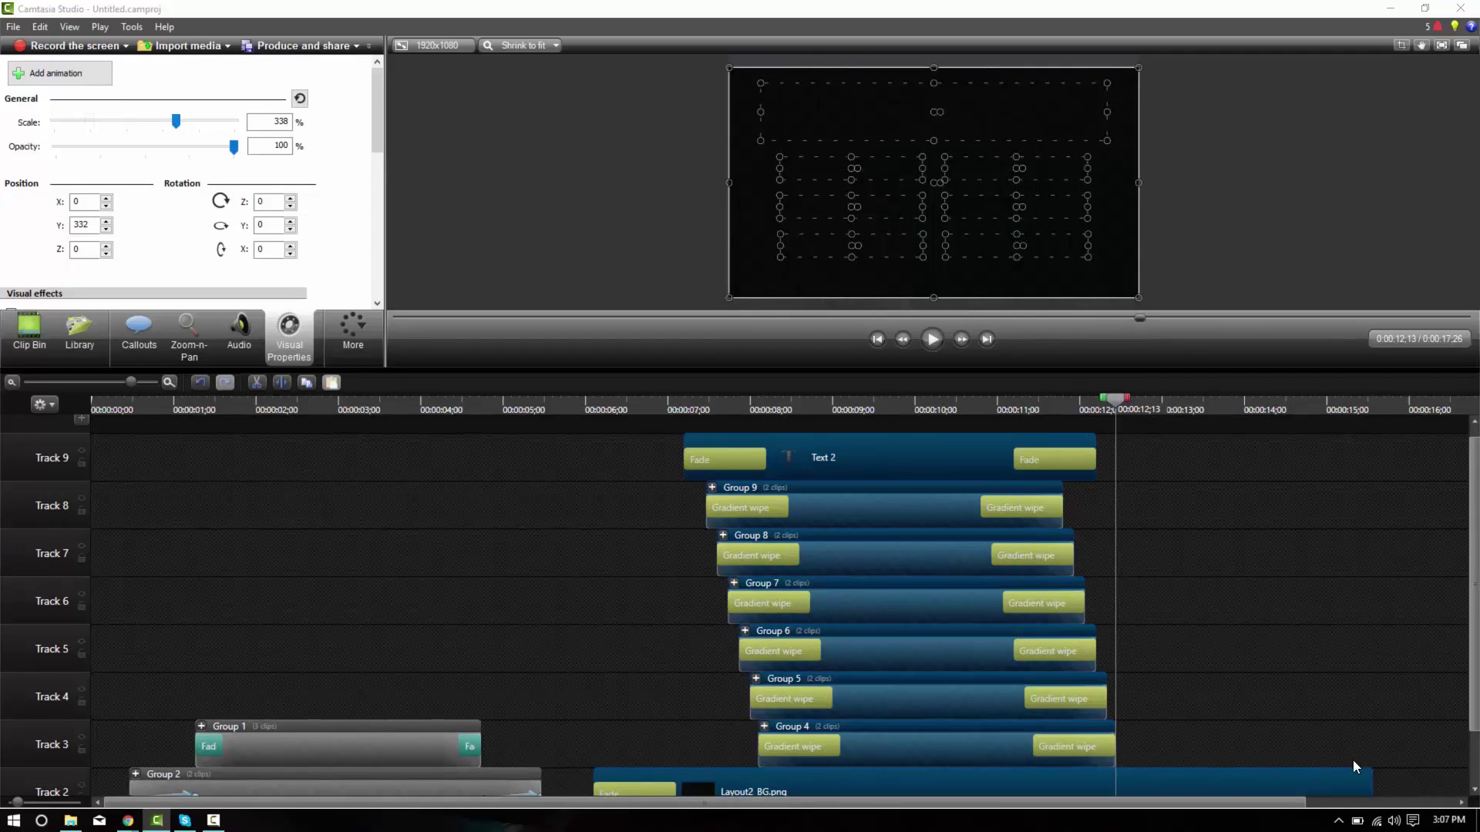
drag(1371, 783, 1156, 783)
Add a Fade transition to the end of Layout2_BG.png and view the Layout 2 slide.
scroll(826, 574, down, 2)
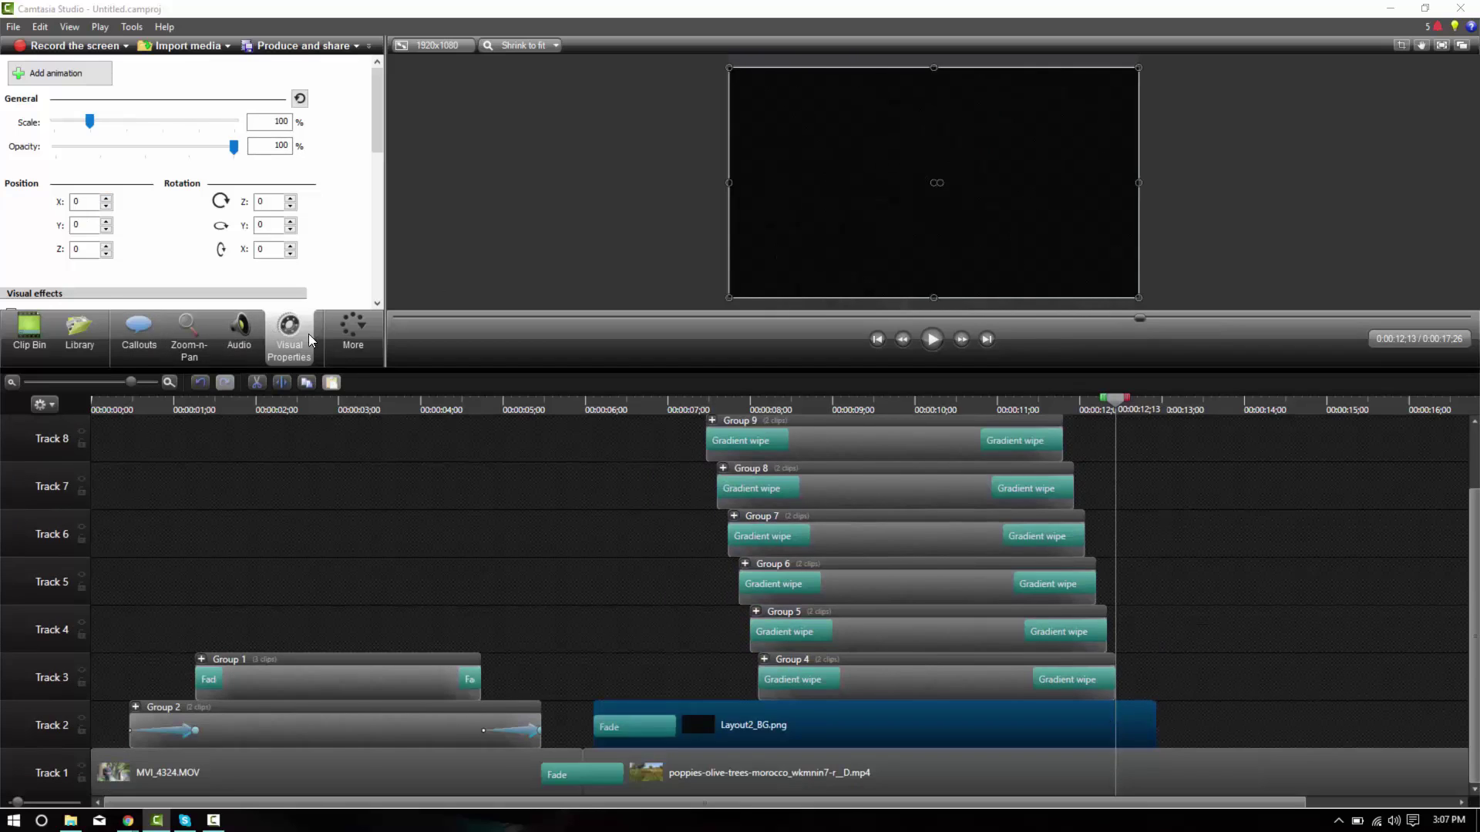
click(353, 339)
click(355, 352)
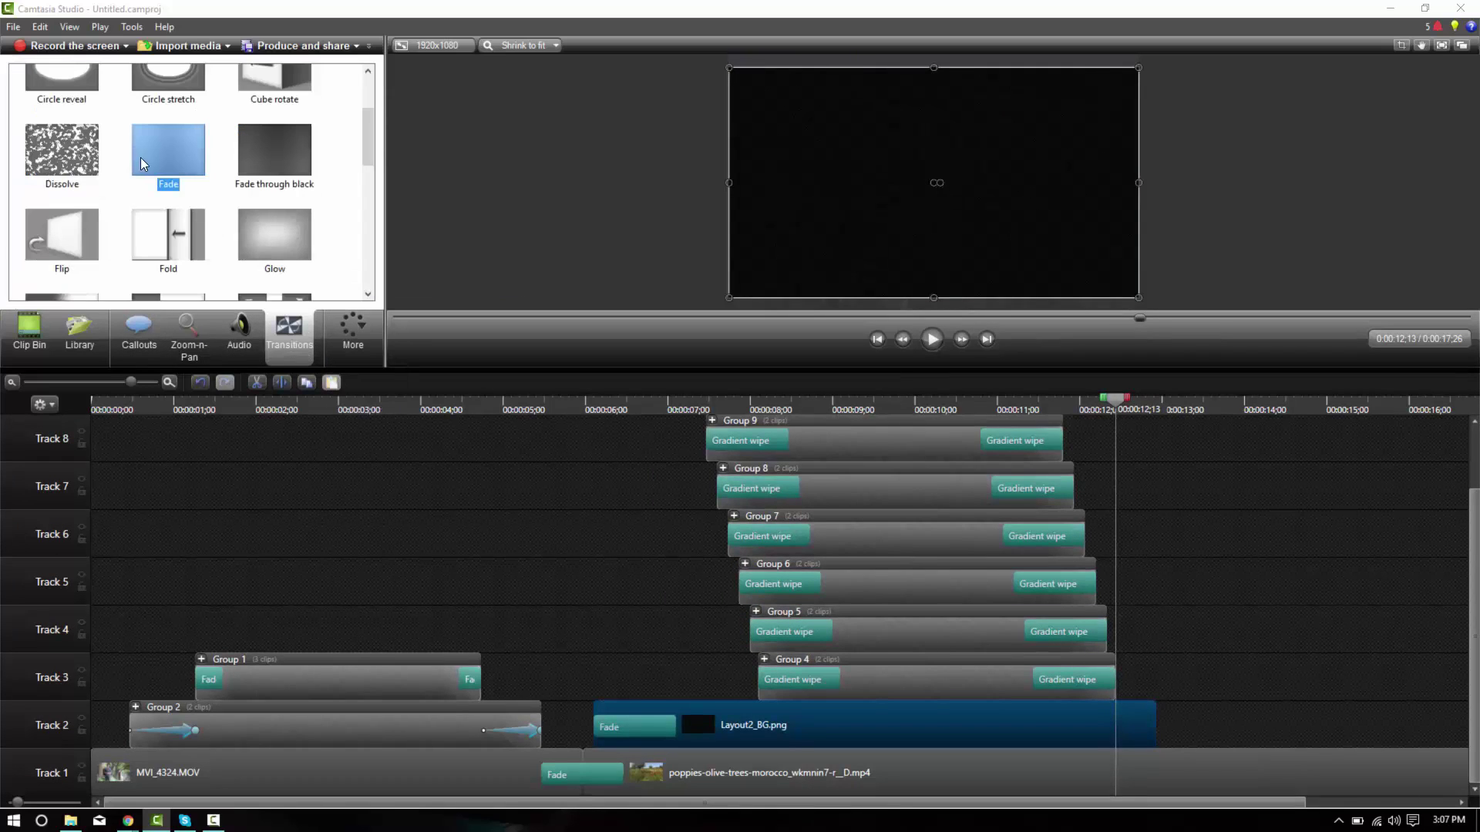
drag(177, 154, 1177, 617)
drag(1144, 728, 1089, 729)
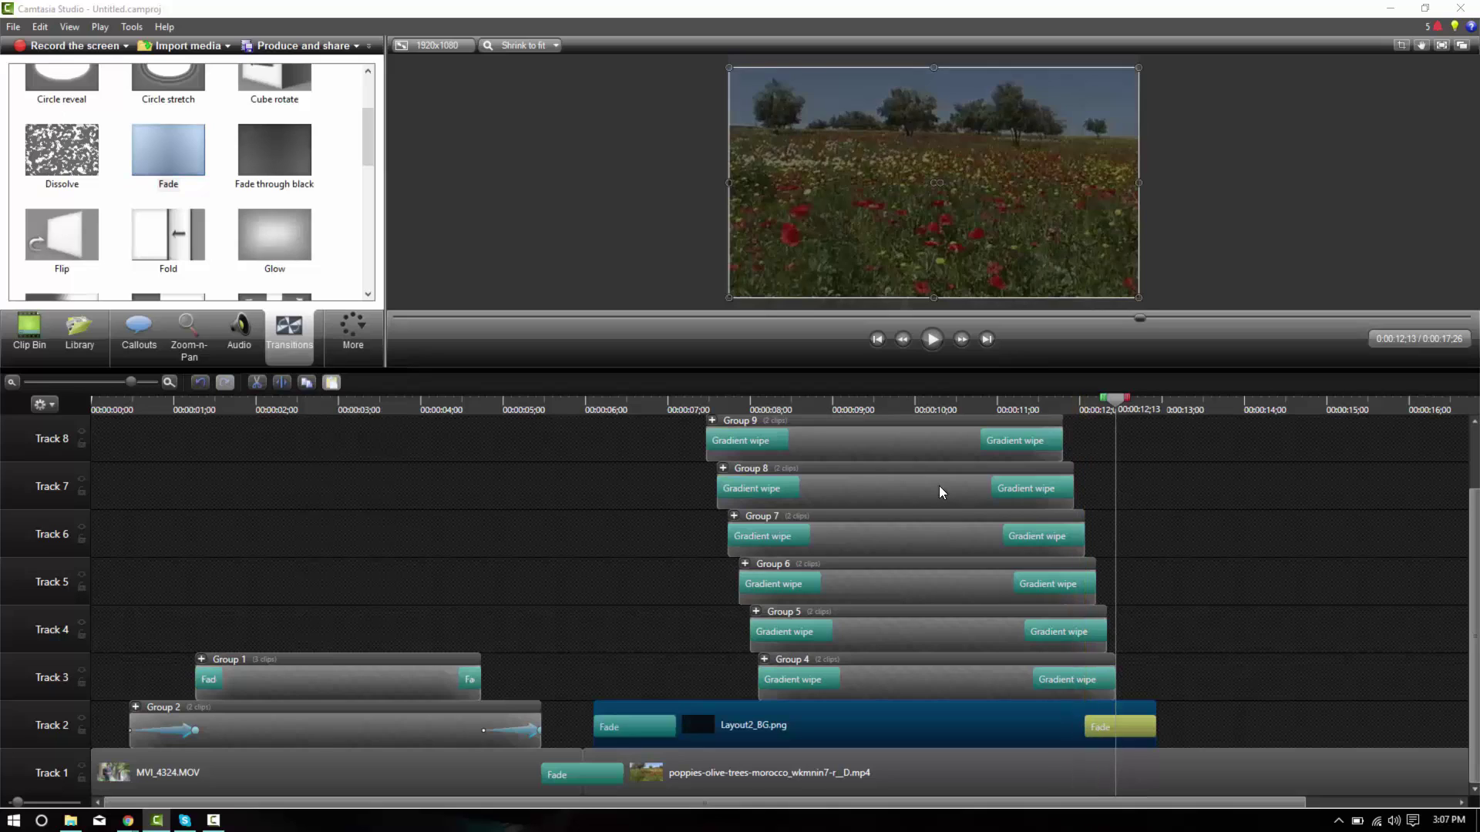
click(893, 408)
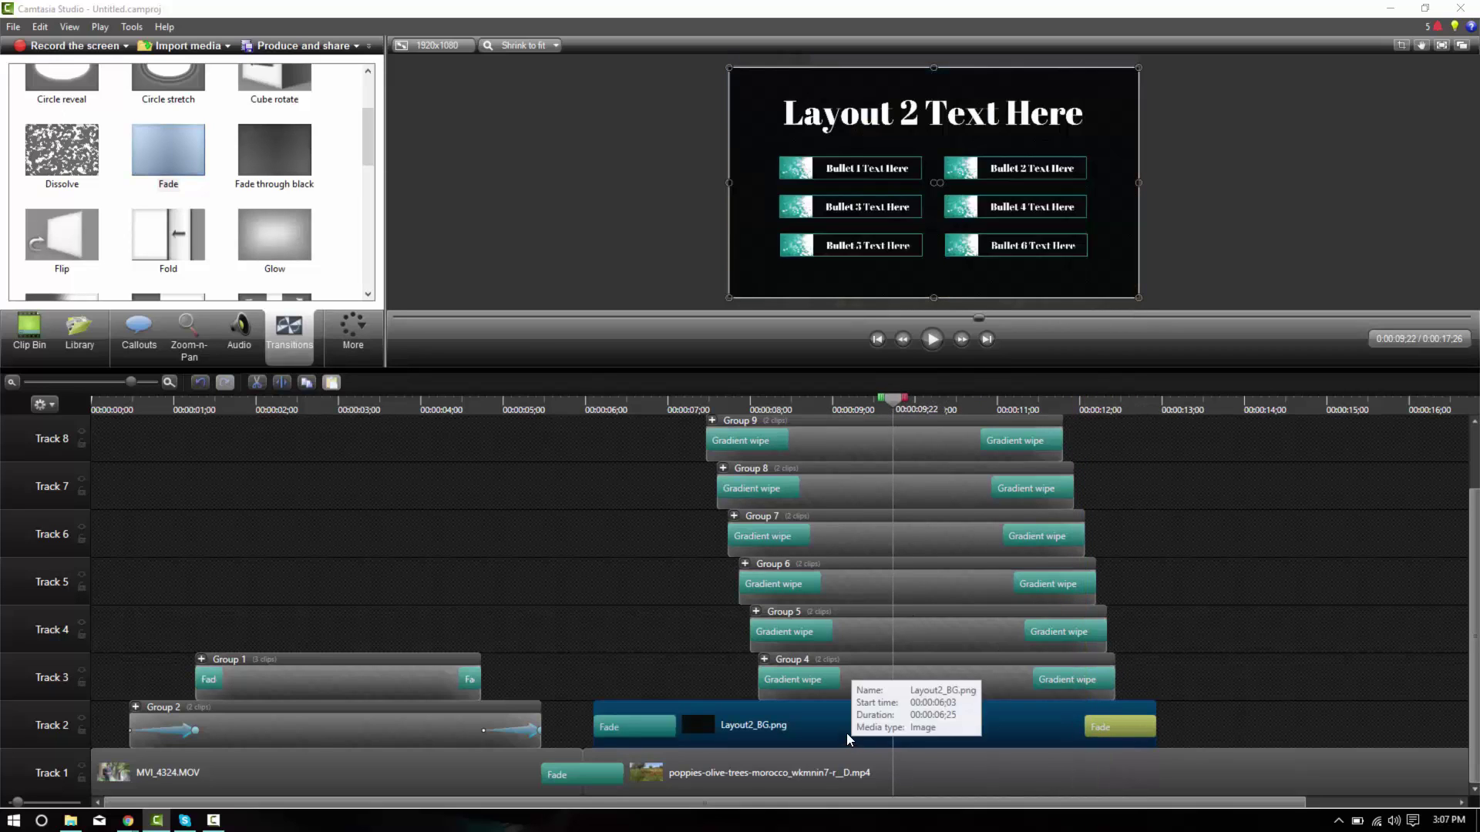
Set the Layout2_BG.png background opacity to 58% in its visual properties.
click(359, 333)
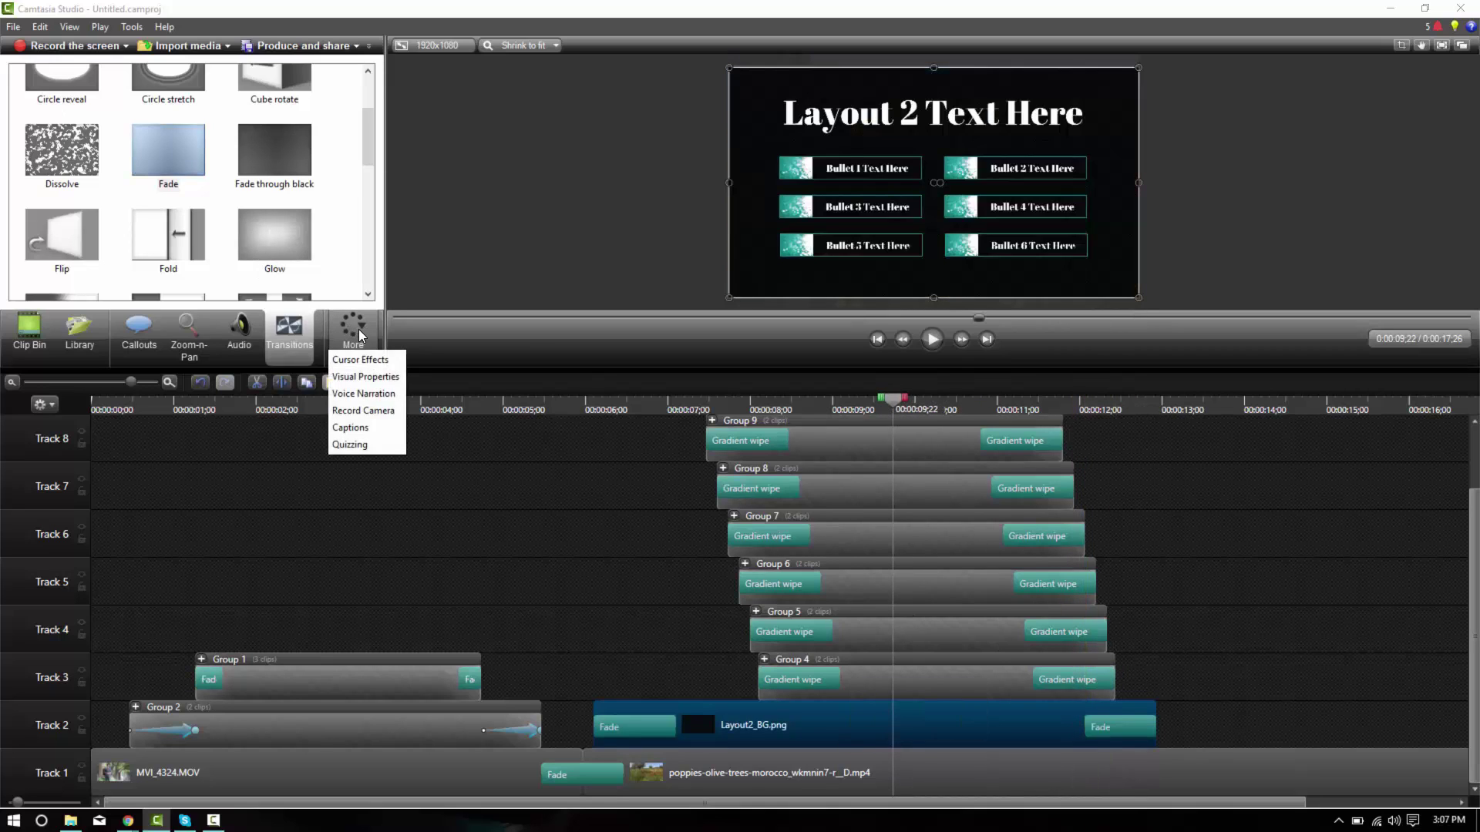
click(366, 376)
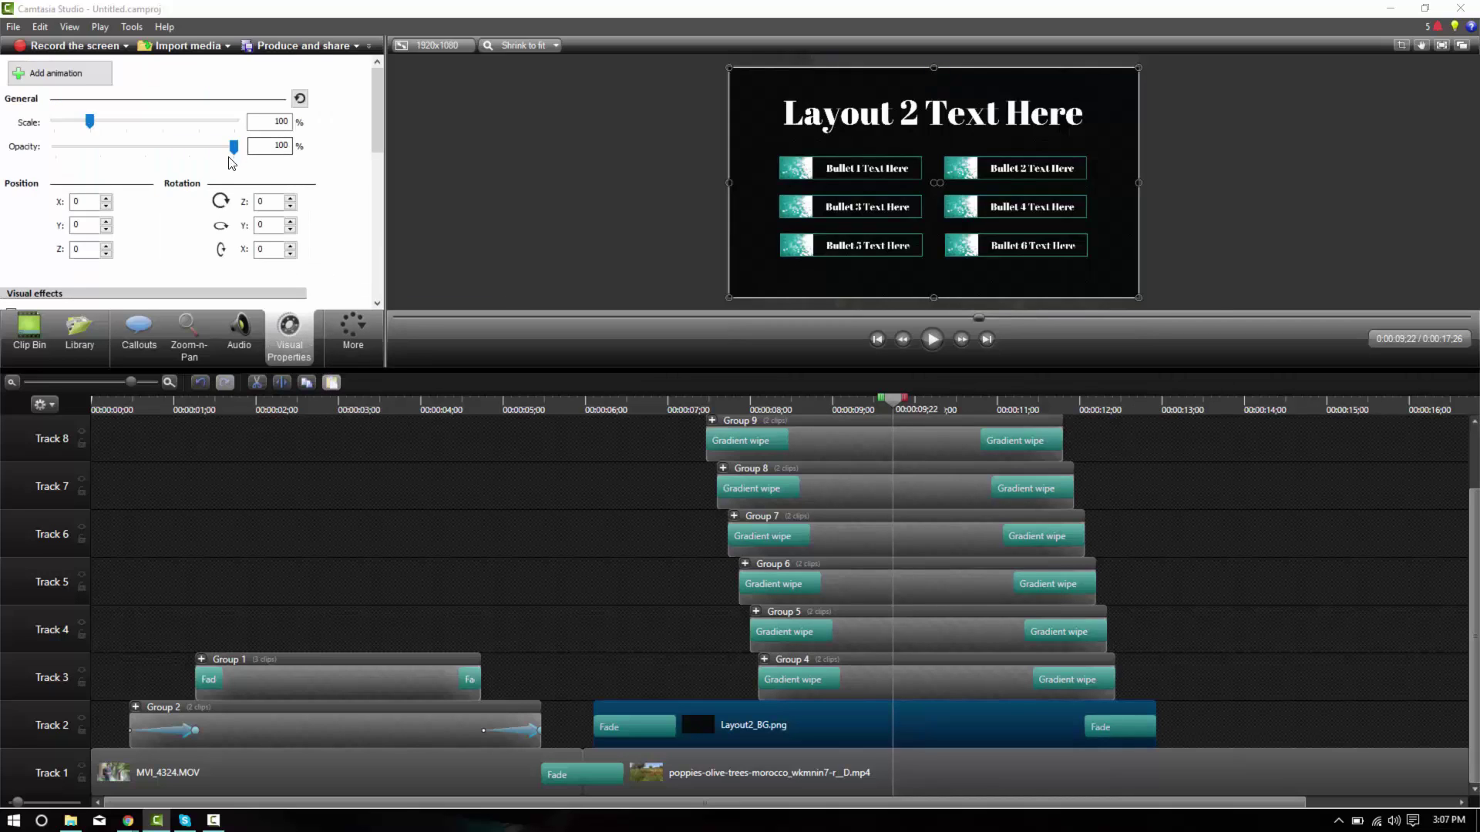
drag(233, 146, 87, 164)
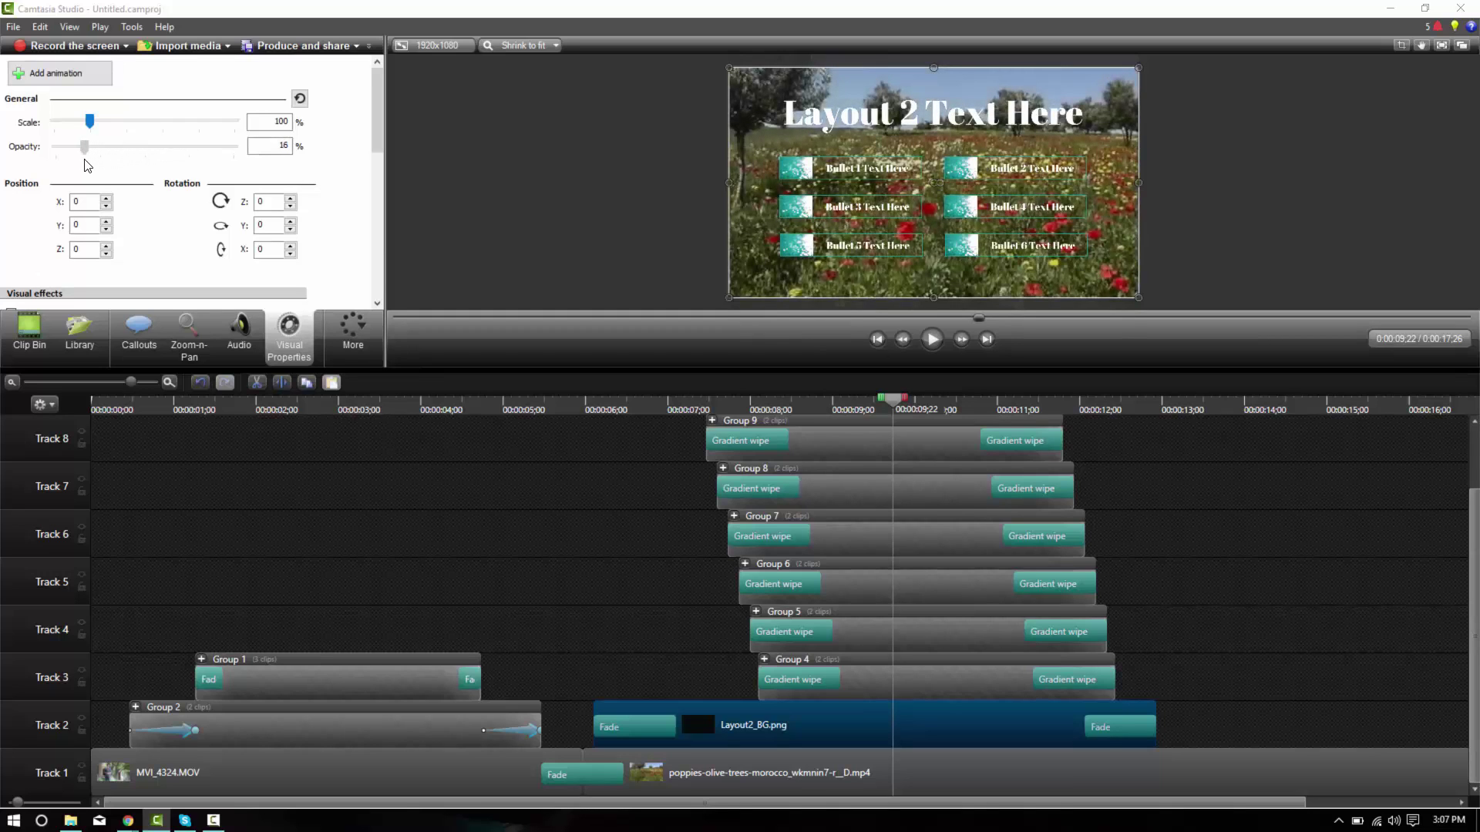
drag(94, 164, 157, 168)
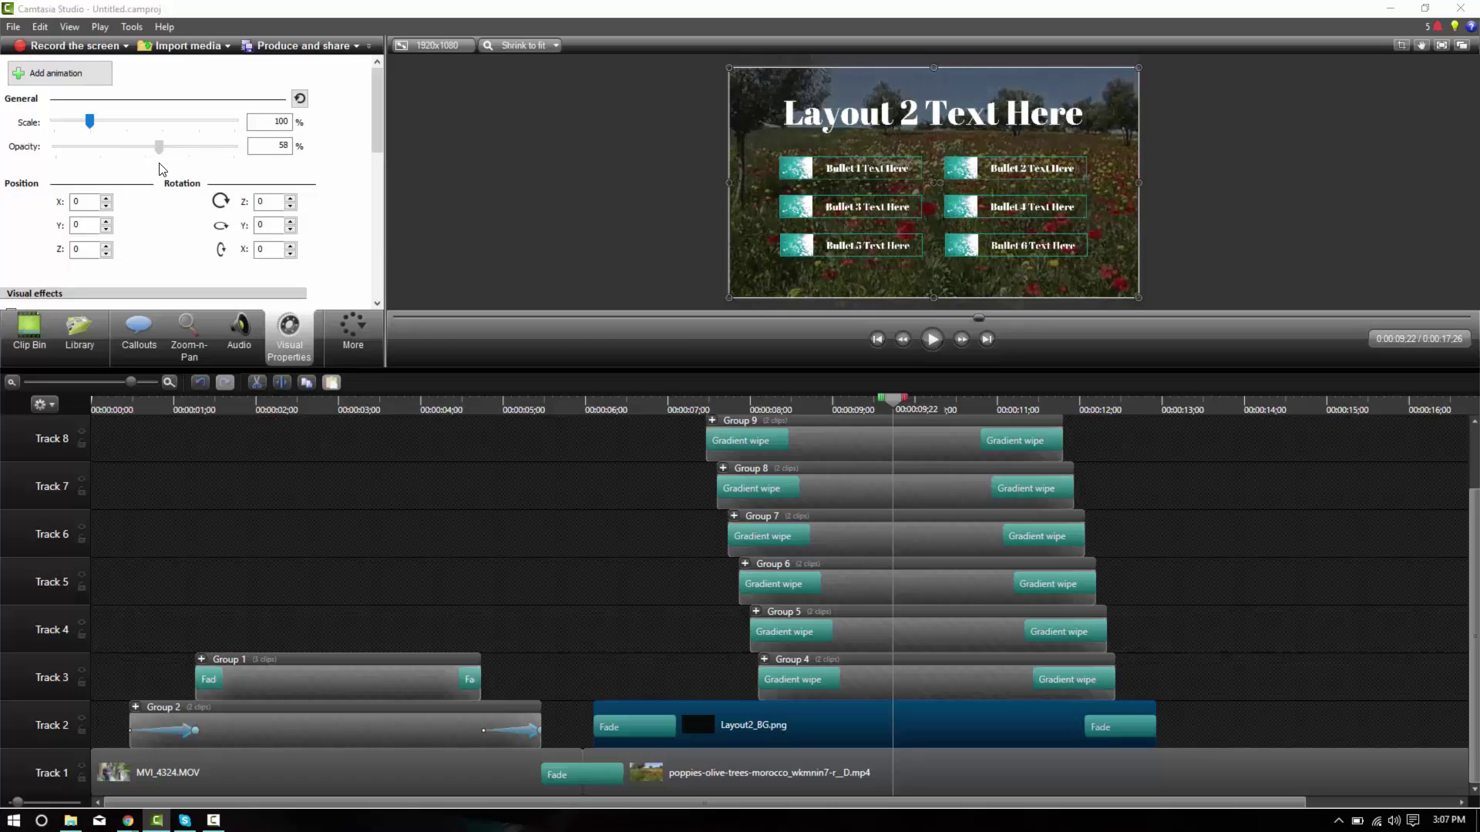
Play and scrub through the Layout 2 section to preview it over the poppies footage.
click(556, 399)
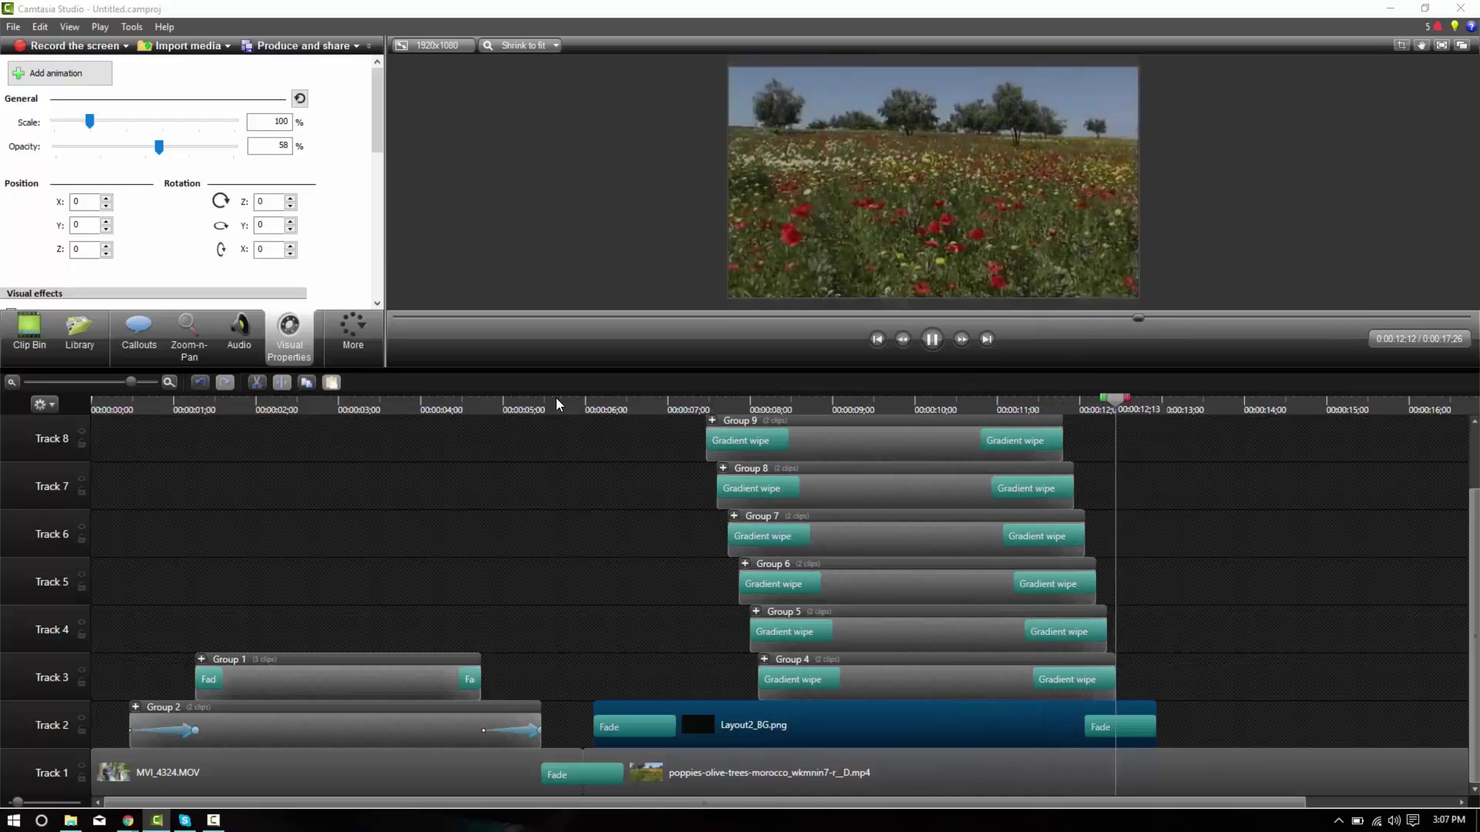
key(space)
drag(694, 404, 944, 414)
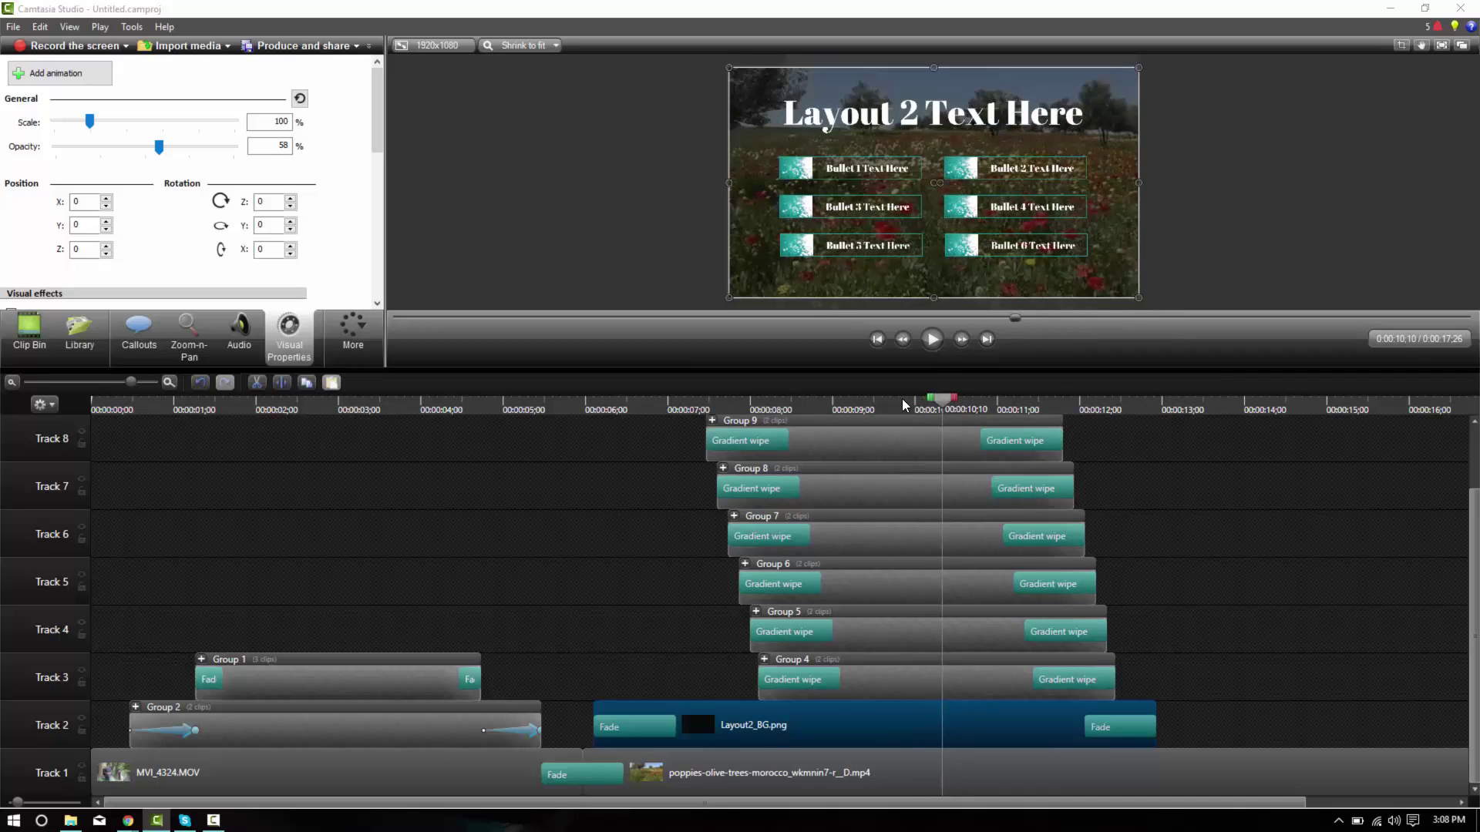
drag(904, 404, 1164, 418)
Split the poppies clip at 13:09 and delete the footage after it.
click(1196, 779)
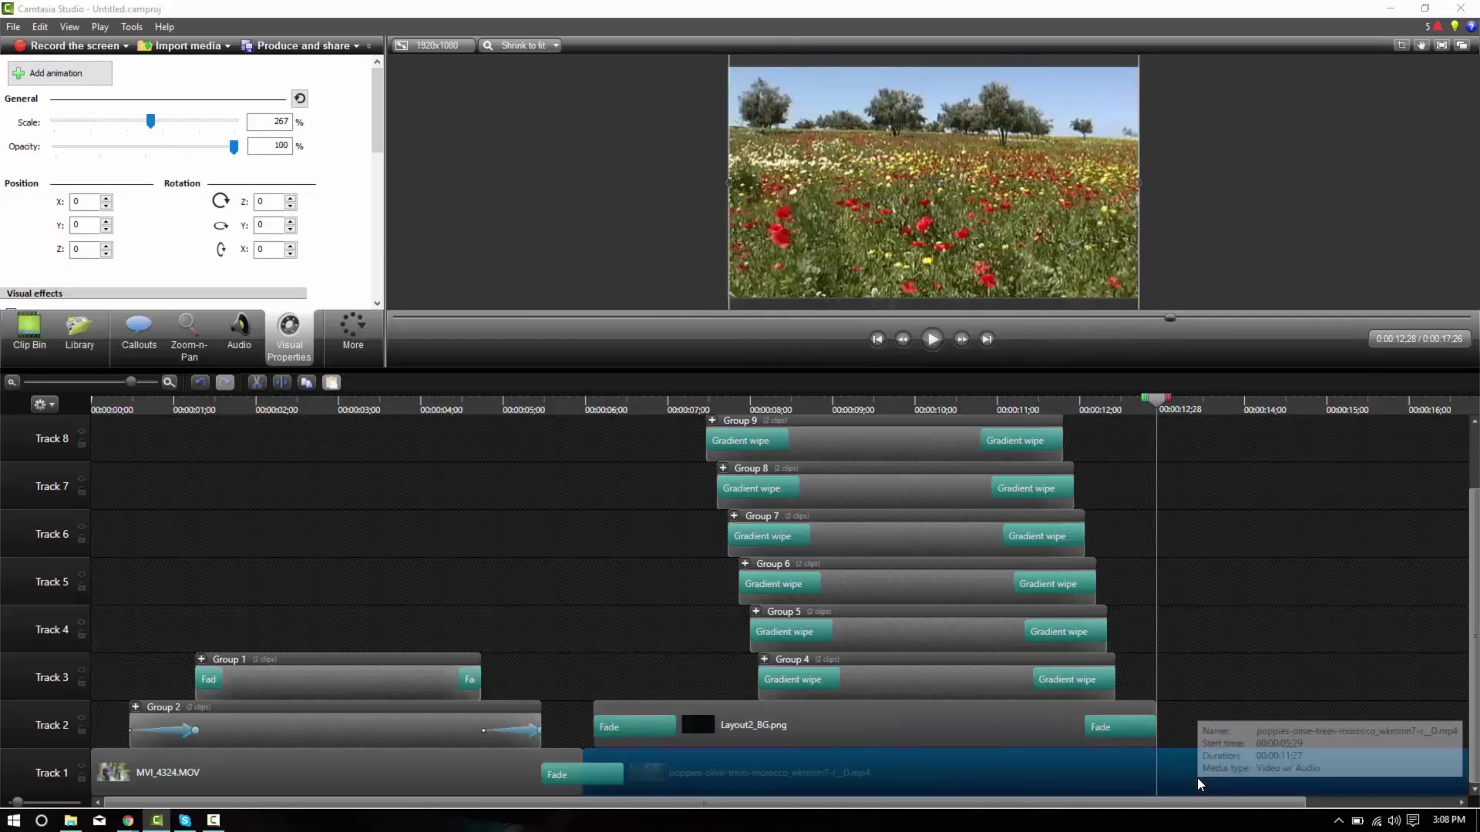
drag(1177, 401, 1186, 408)
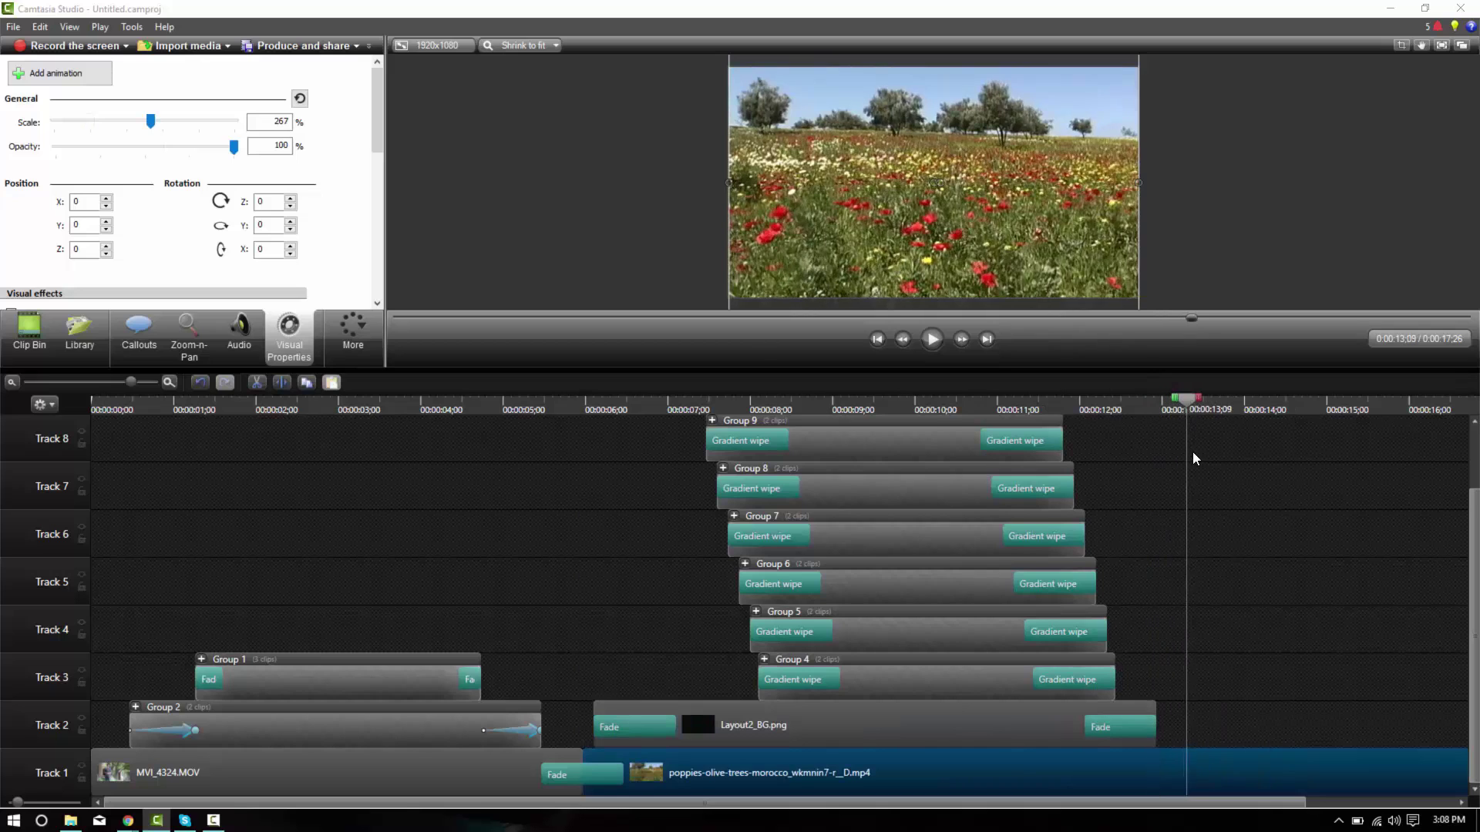
key(s)
click(1232, 774)
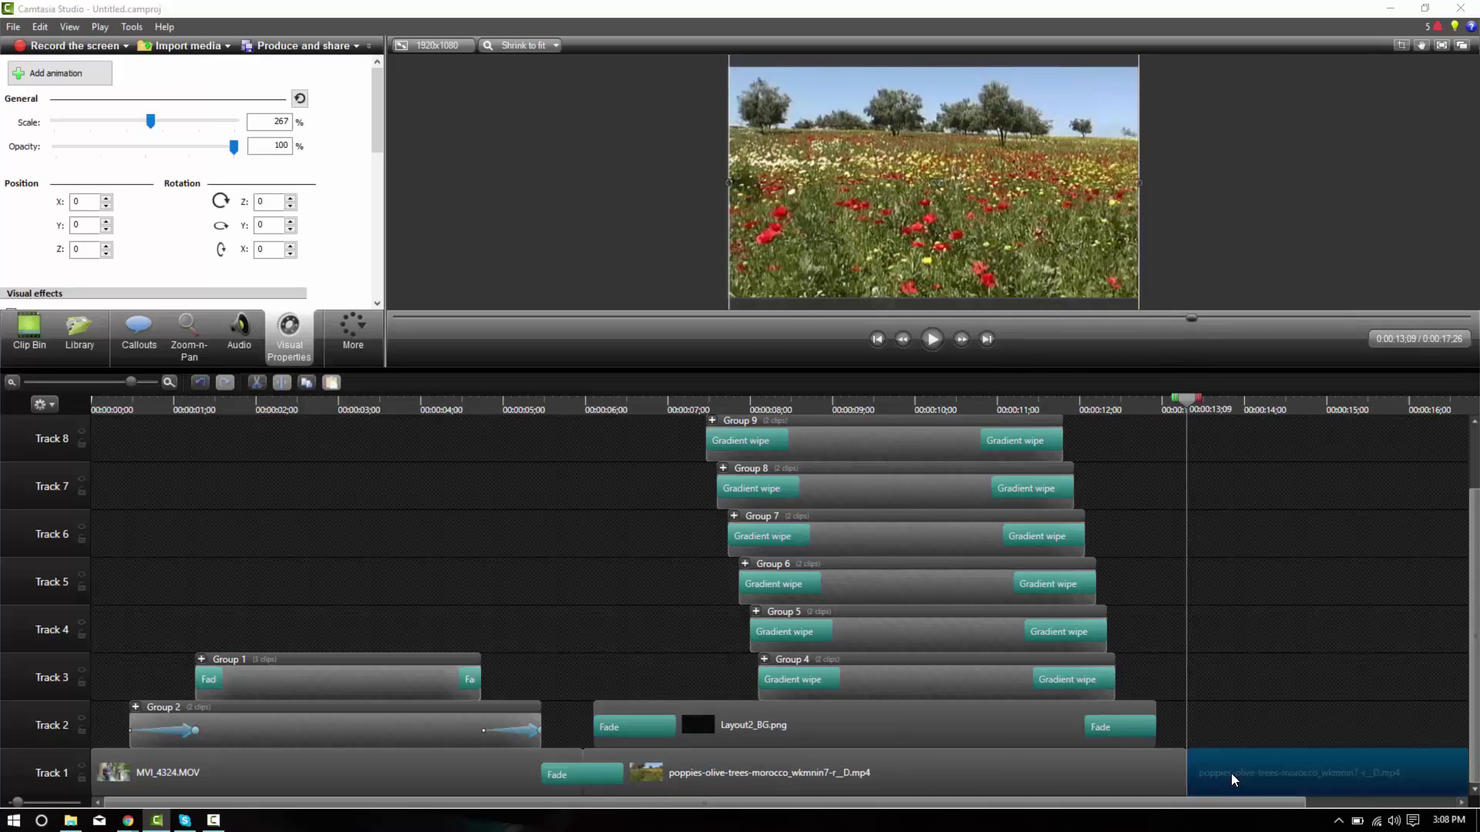
key(Delete)
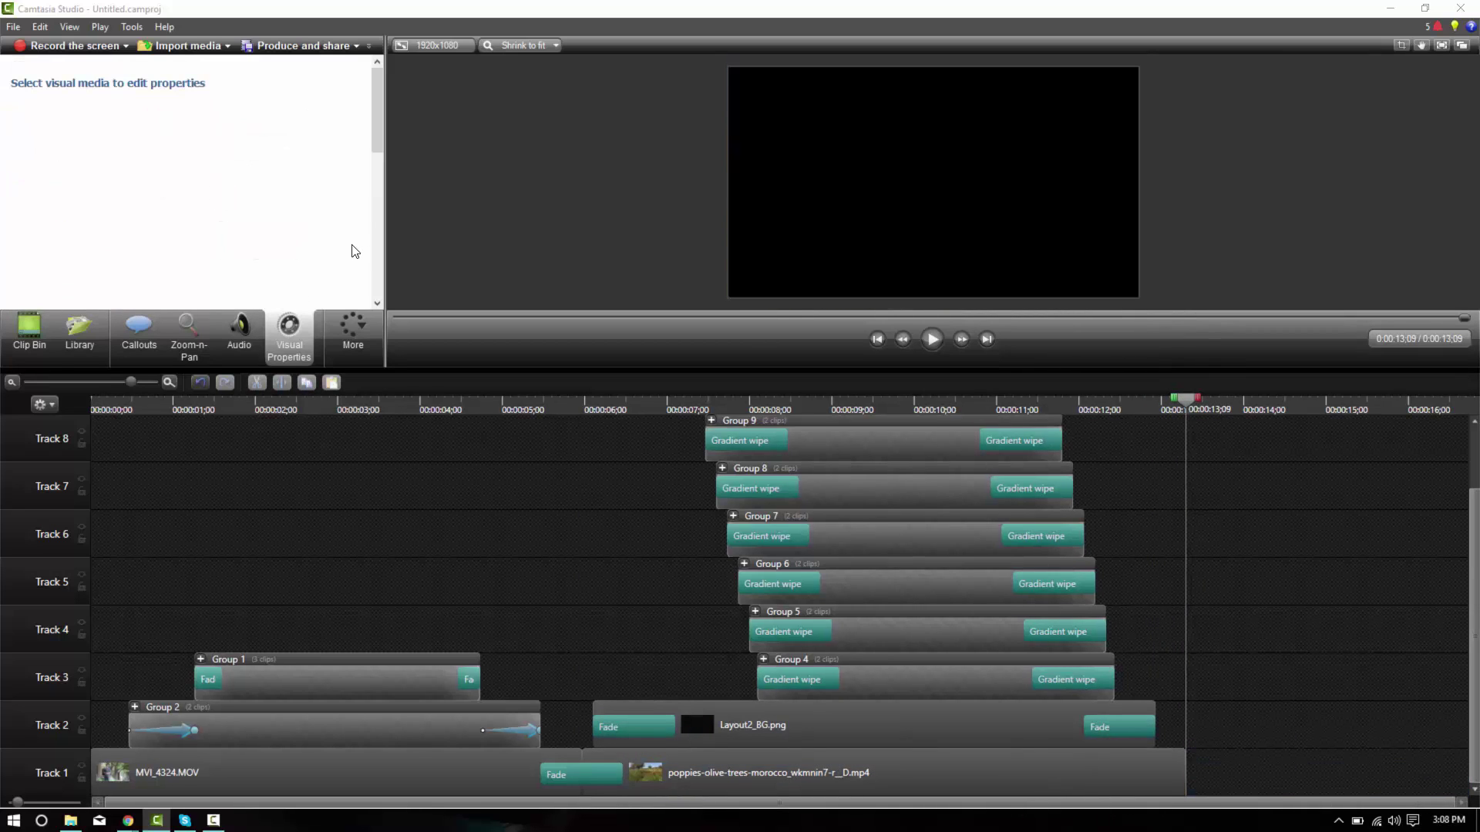
Place MVI_4324.MOV on Track 1 after the poppies clip and delete its separated audio.
click(30, 332)
drag(80, 272, 289, 324)
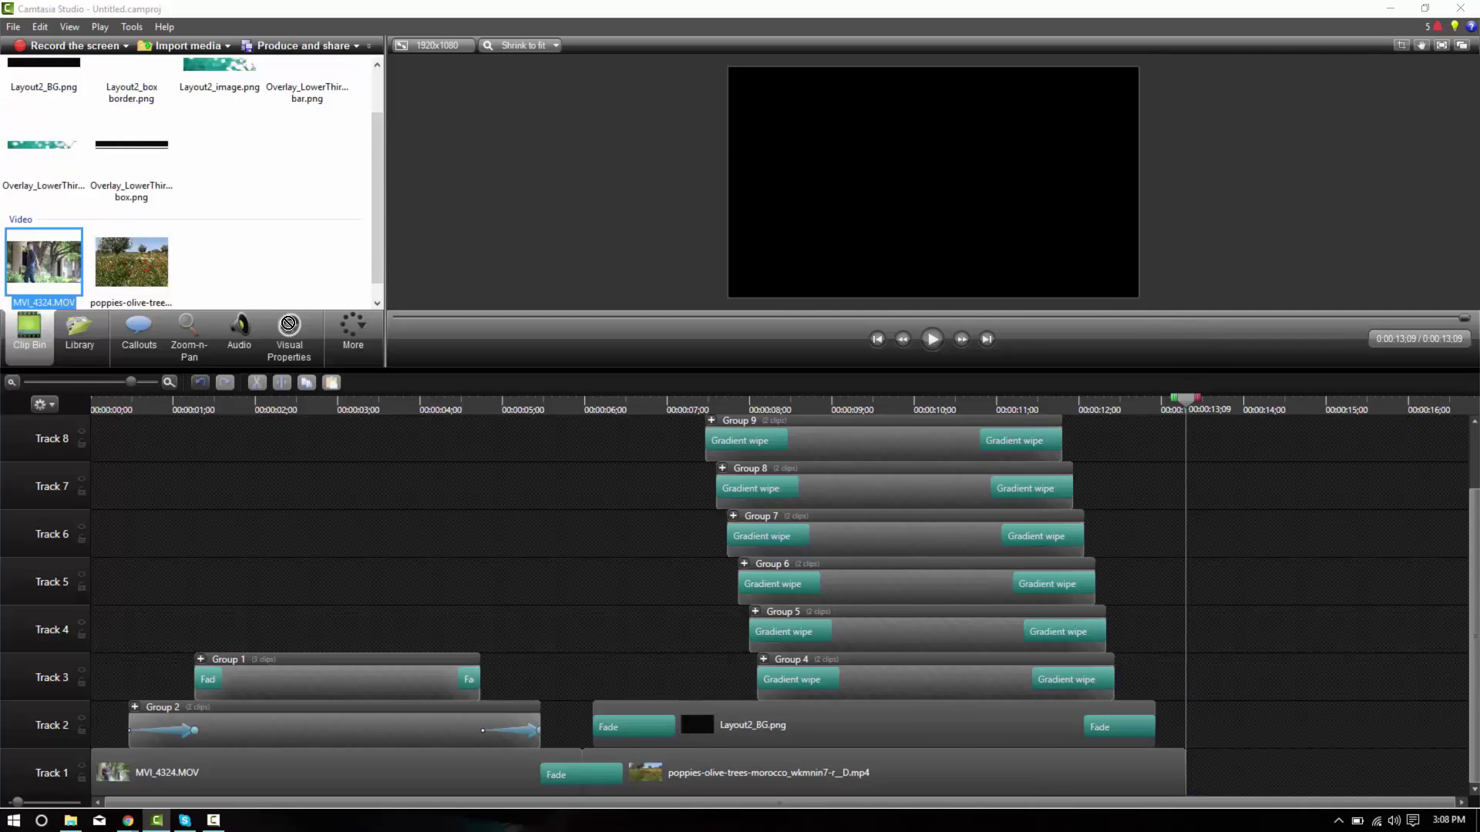
drag(1226, 769, 1225, 769)
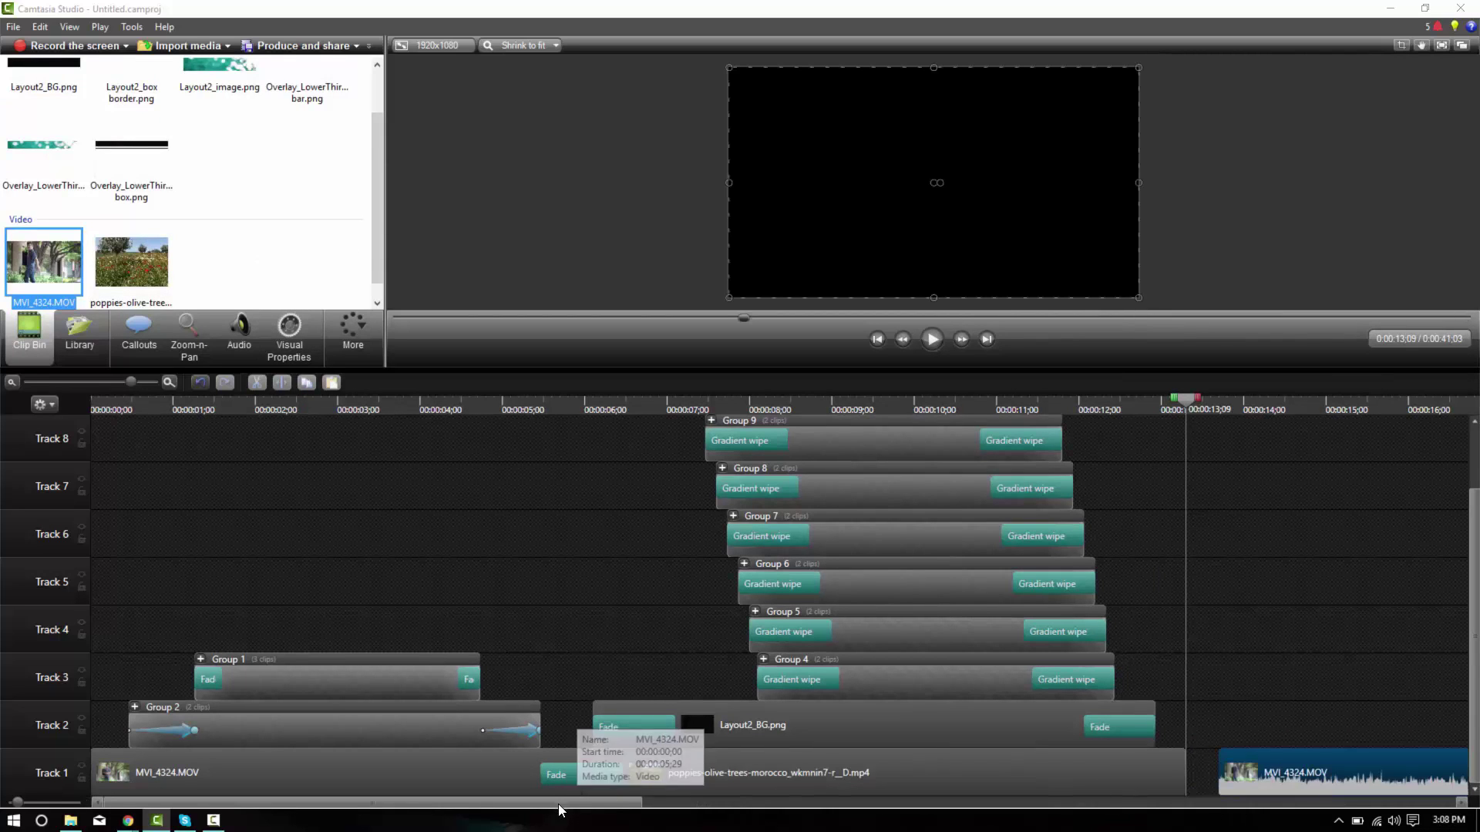
drag(558, 803, 869, 803)
right_click(827, 766)
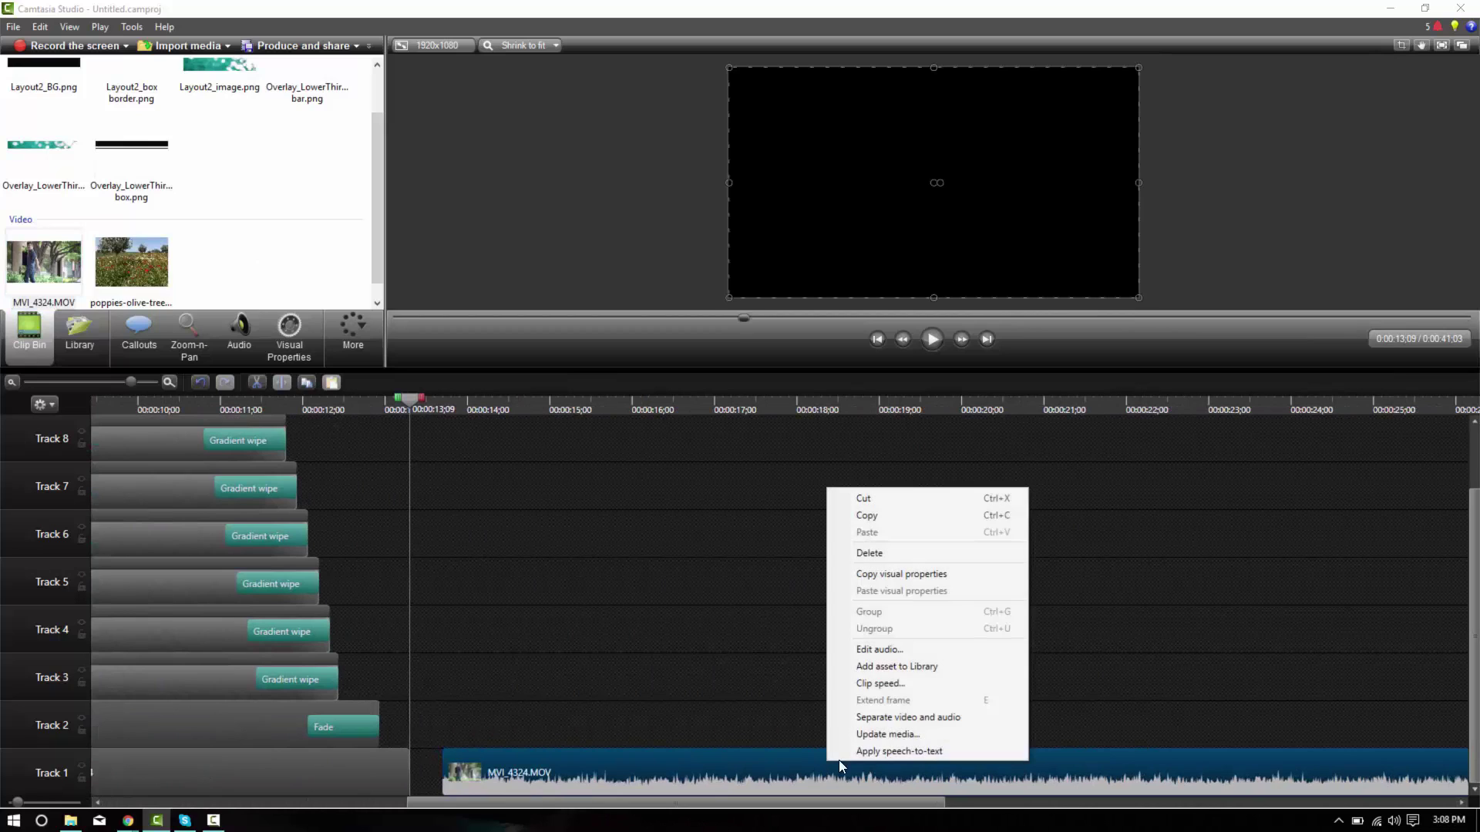
click(855, 717)
click(730, 731)
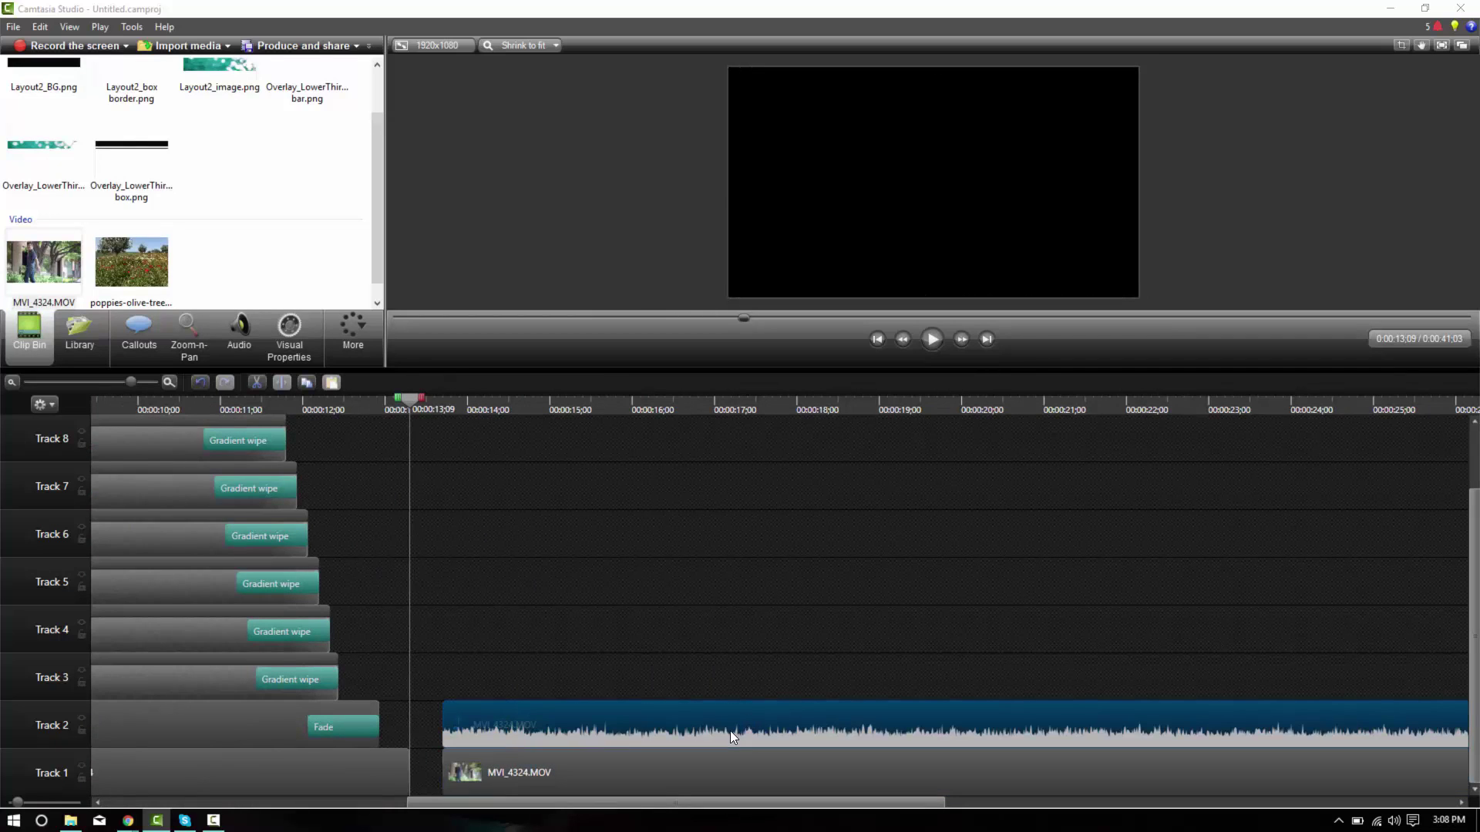
key(Delete)
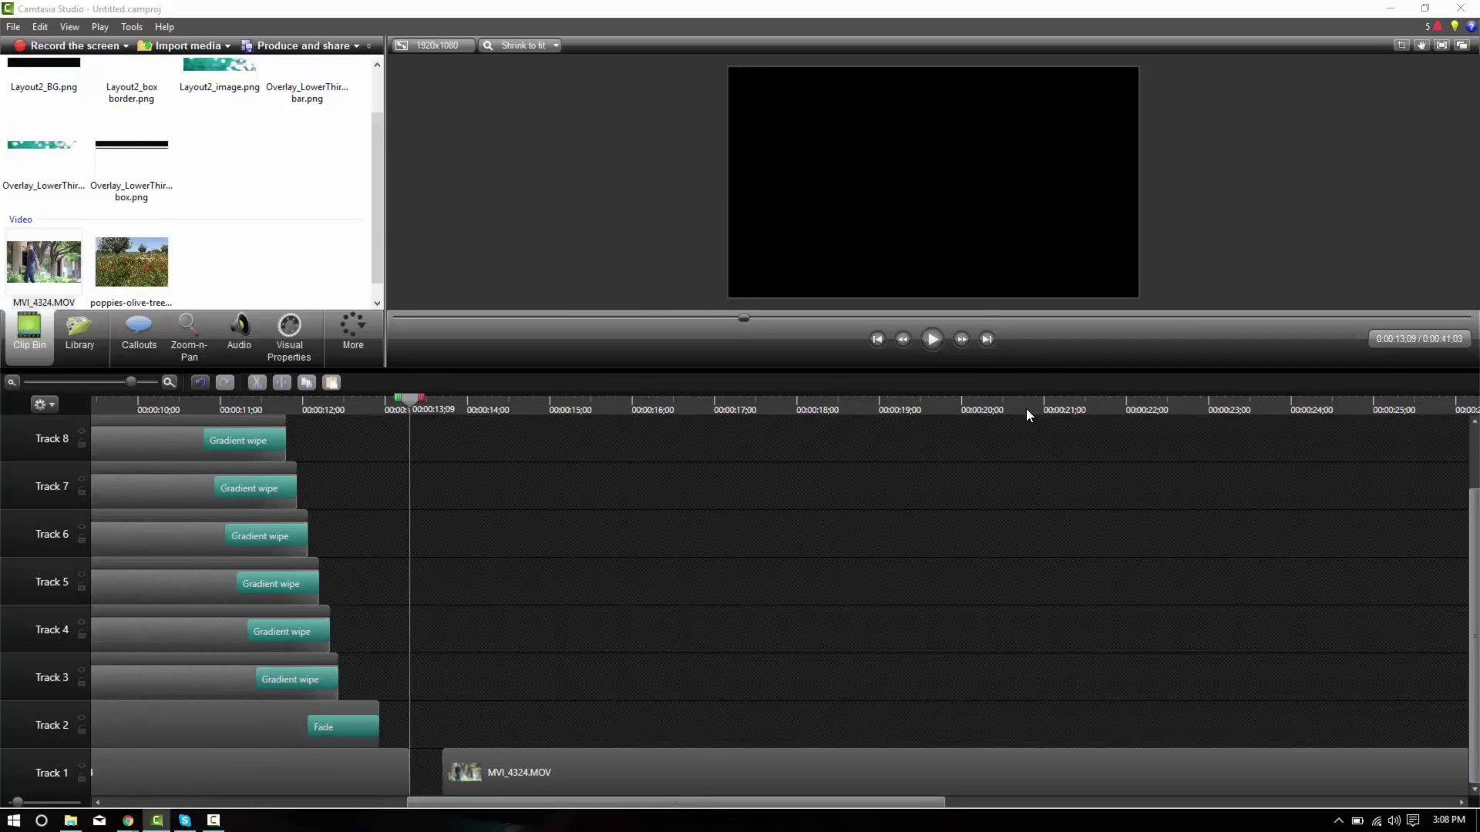
Trim MVI_4324.MOV's opening at 24:08 and close the gap after the poppies clip.
drag(1025, 408, 1313, 409)
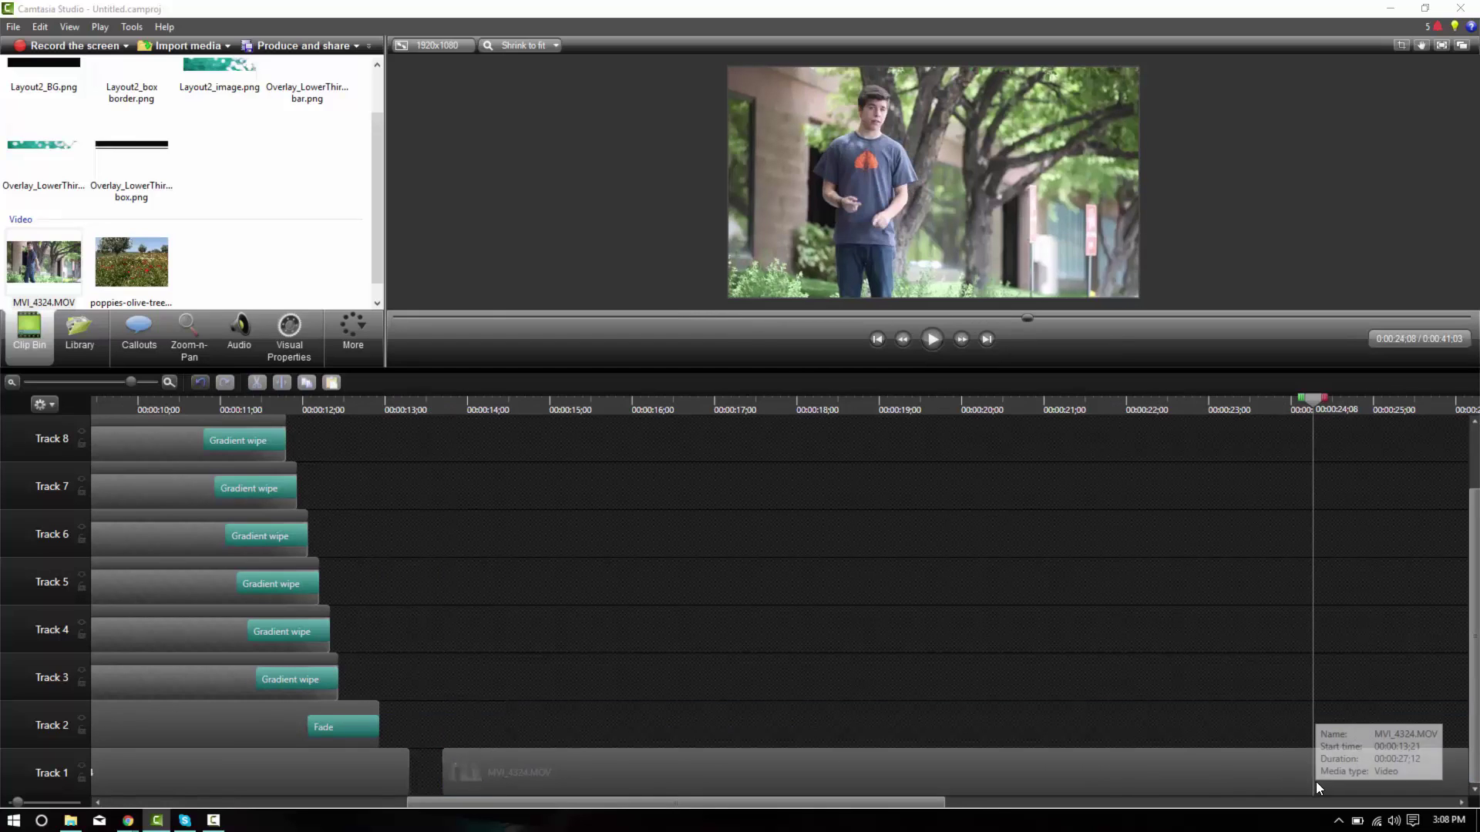
key(s)
click(1277, 773)
key(Delete)
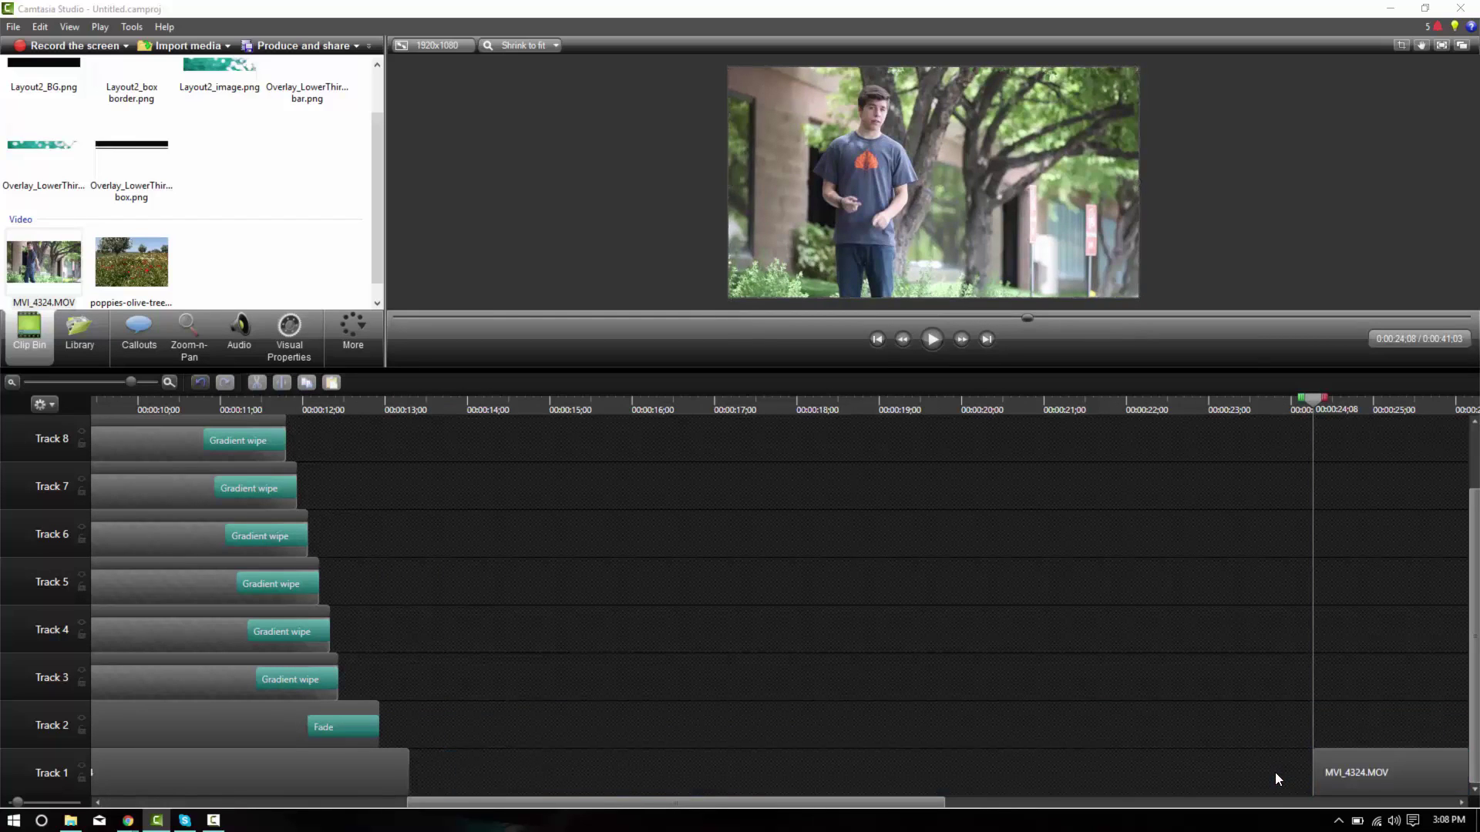
drag(1380, 779, 452, 761)
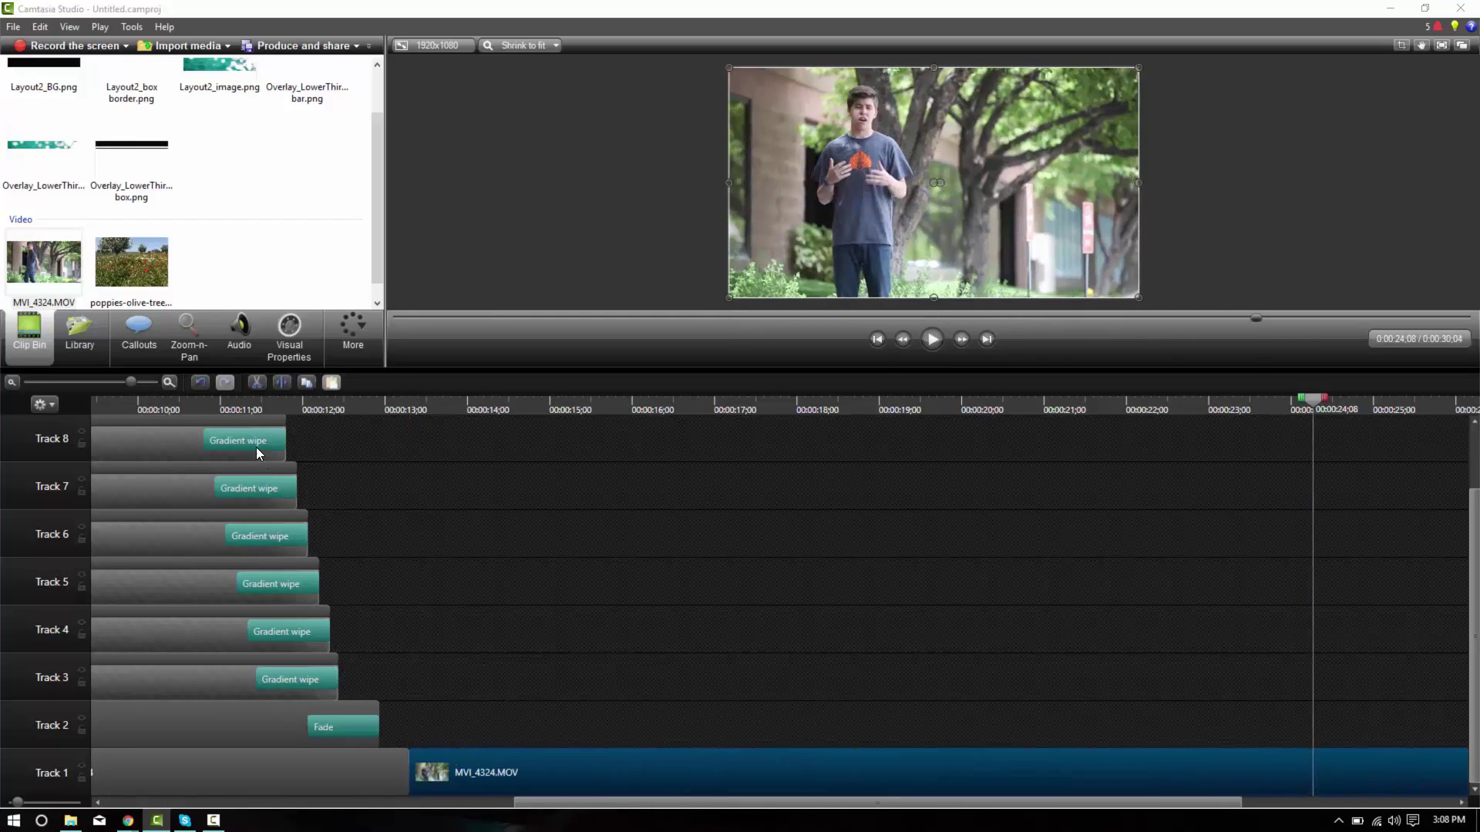
Drop a Fade between the poppies and MVI_4324.MOV clips and play it back to 18:26.
click(353, 330)
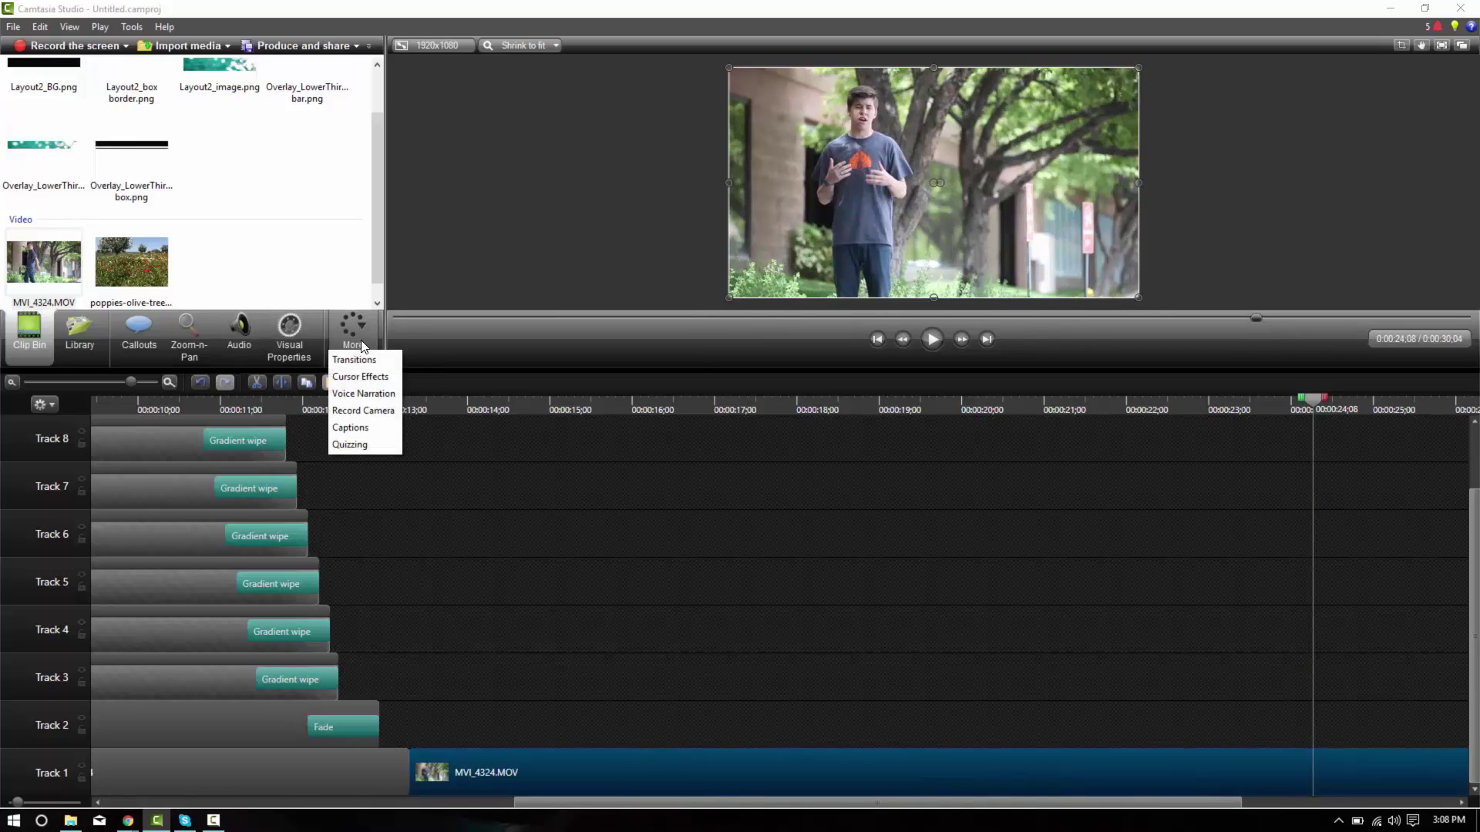
click(339, 355)
drag(266, 480, 401, 767)
click(289, 400)
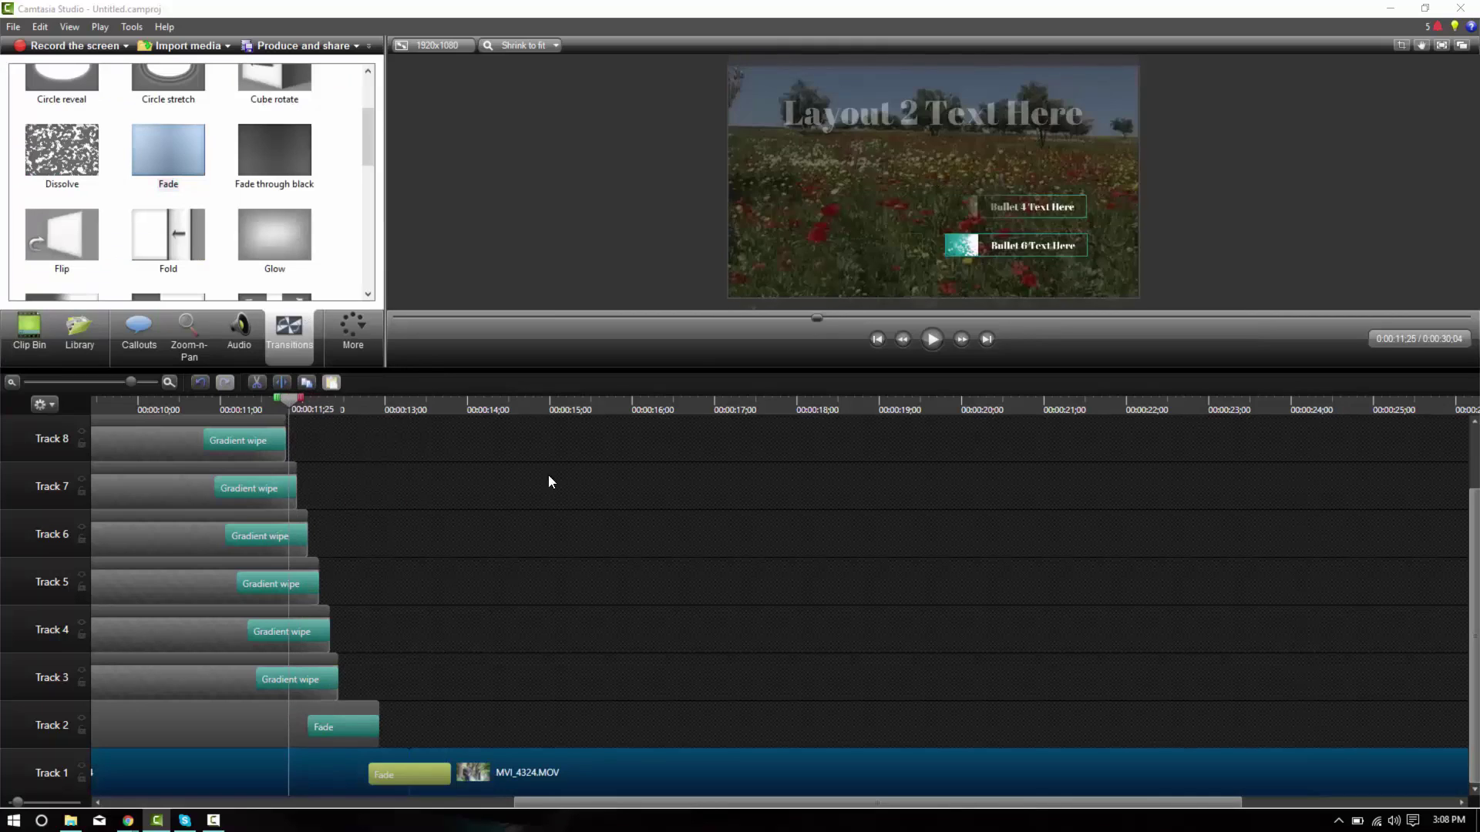
key(space)
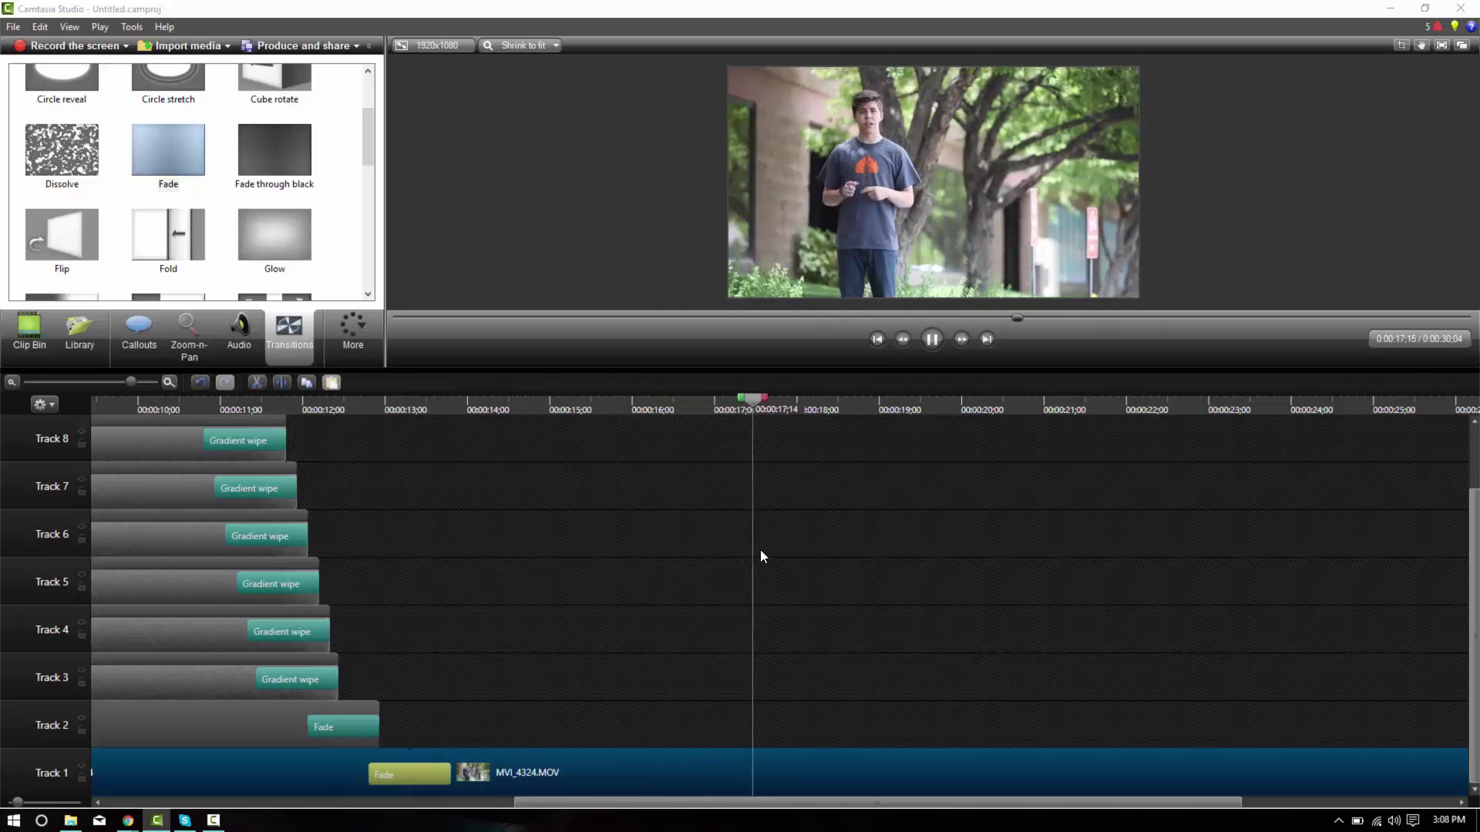
key(space)
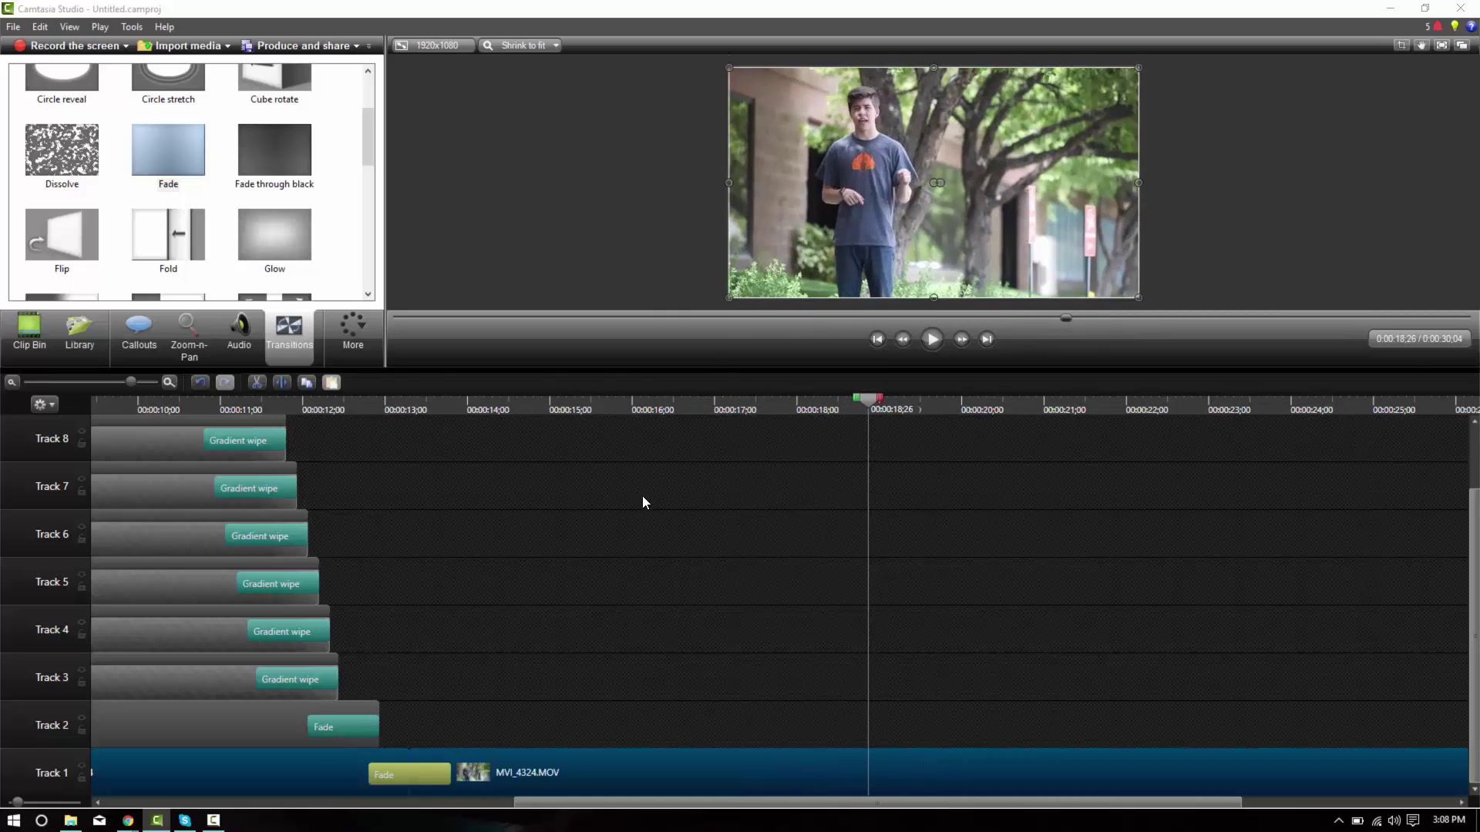
click(1014, 775)
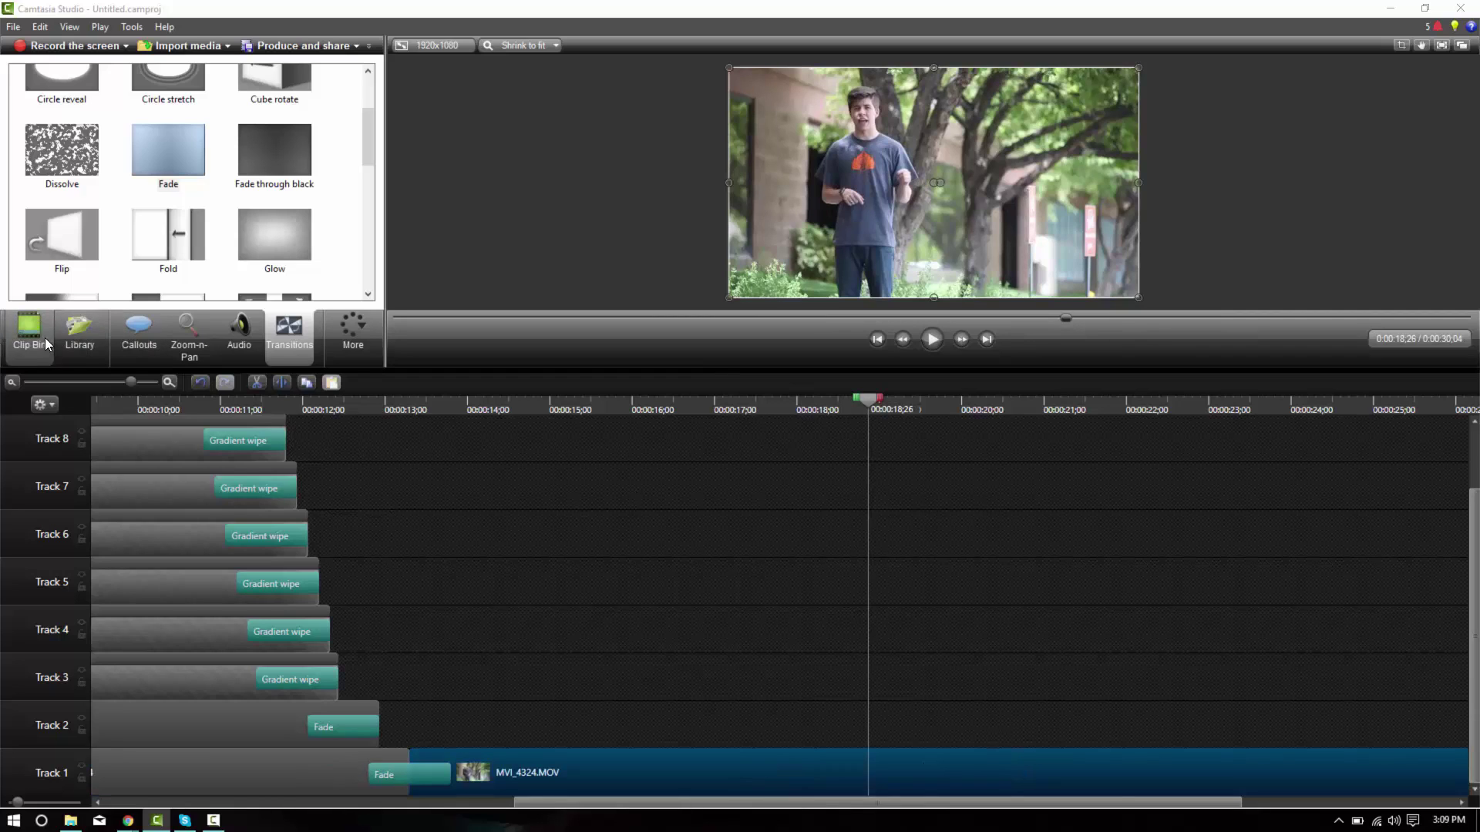
Preview Twill Callouts 1–4 in the Library and drop Twill - Callout 3 onto Track 2.
click(73, 338)
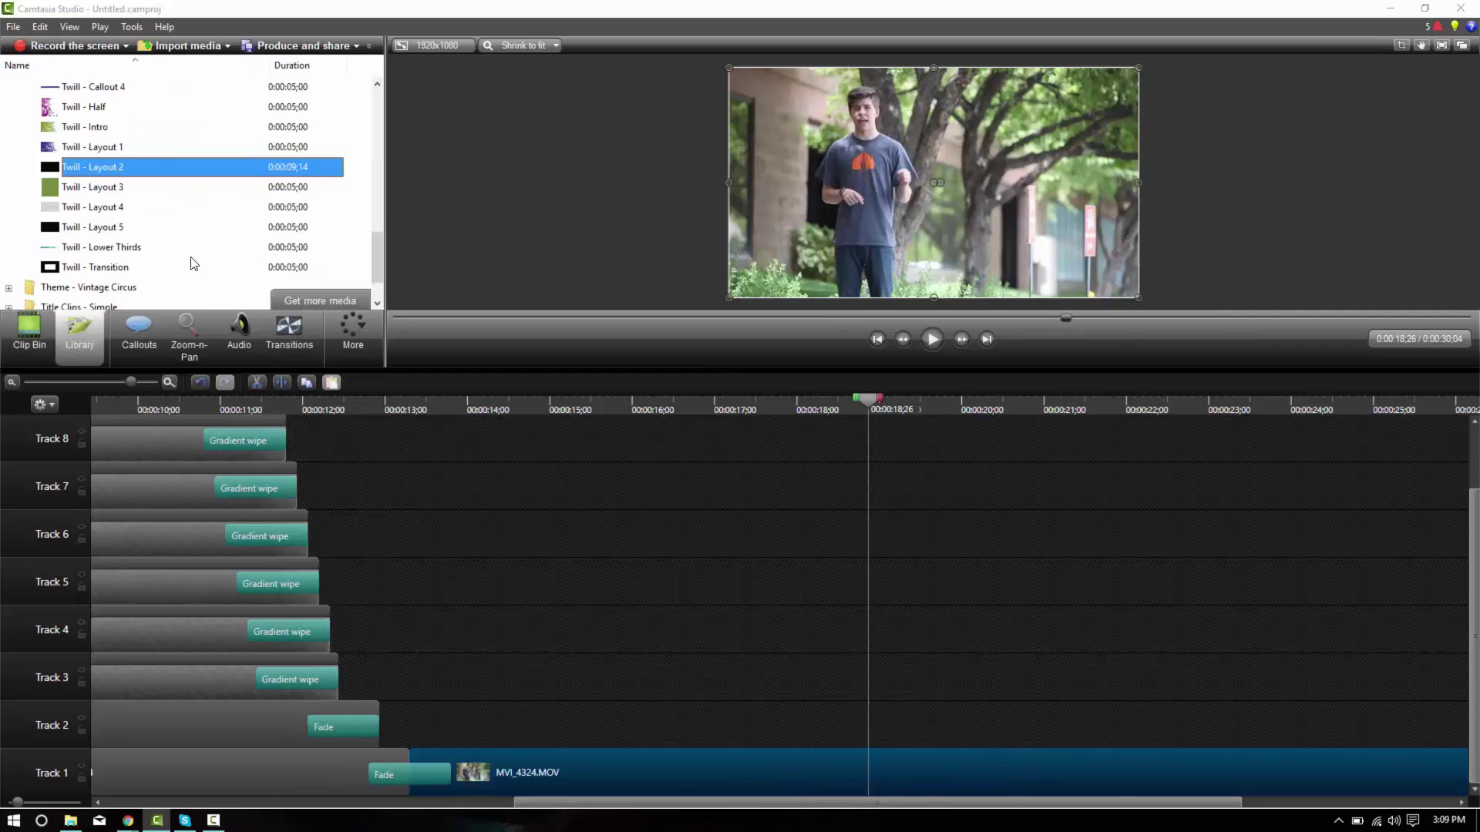
drag(376, 253, 373, 231)
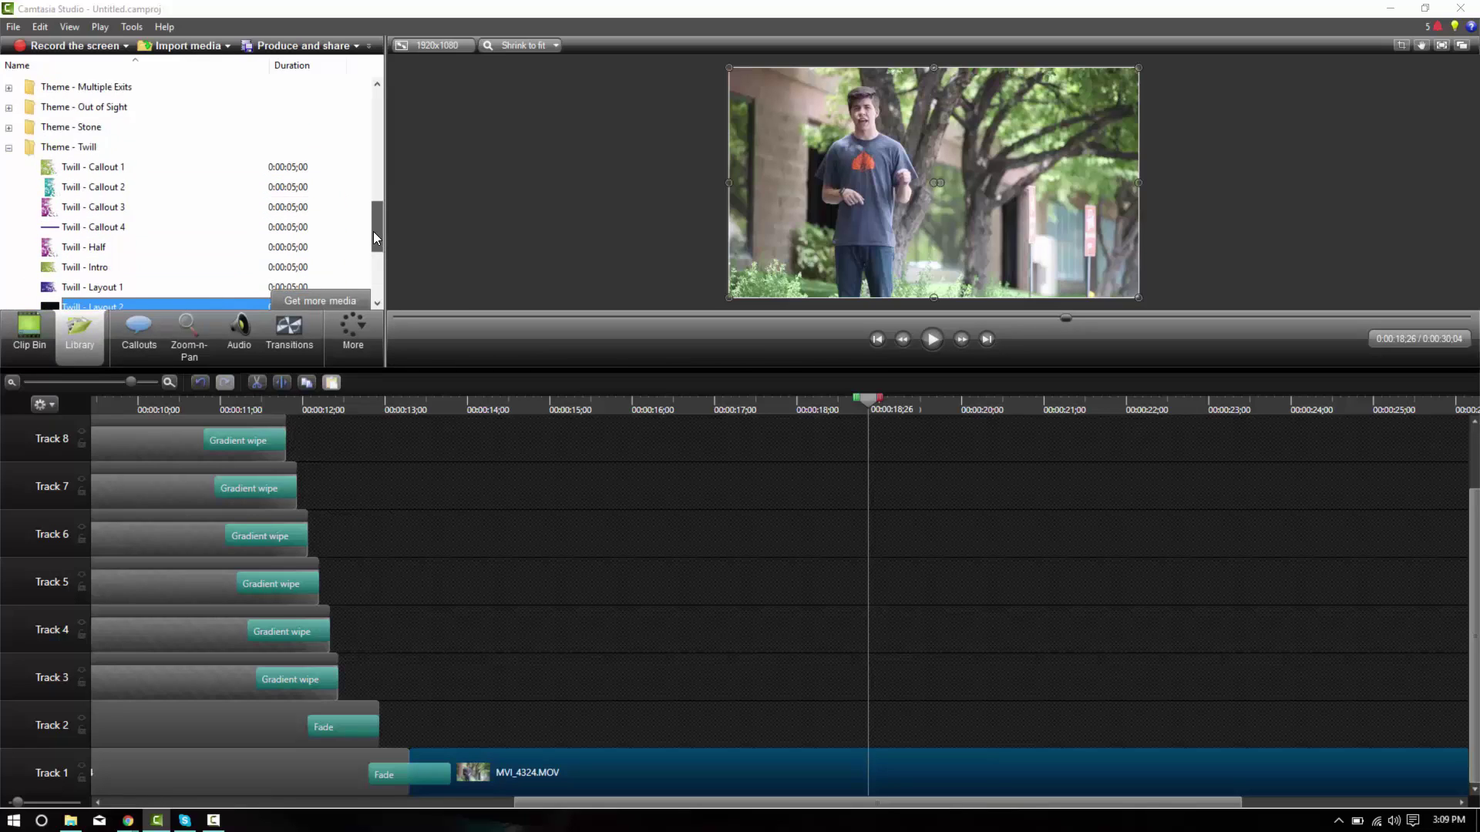
click(119, 167)
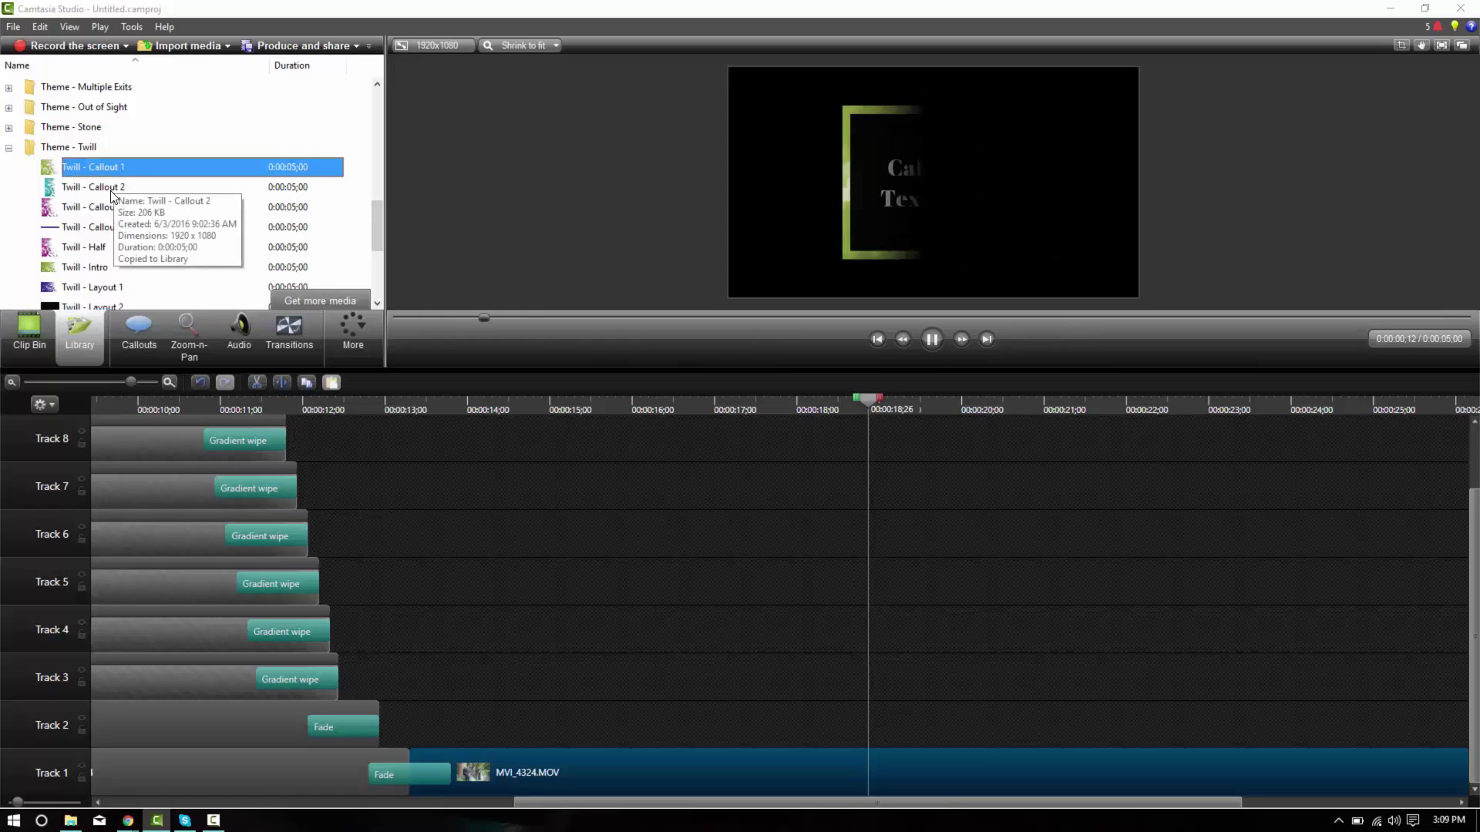
click(113, 187)
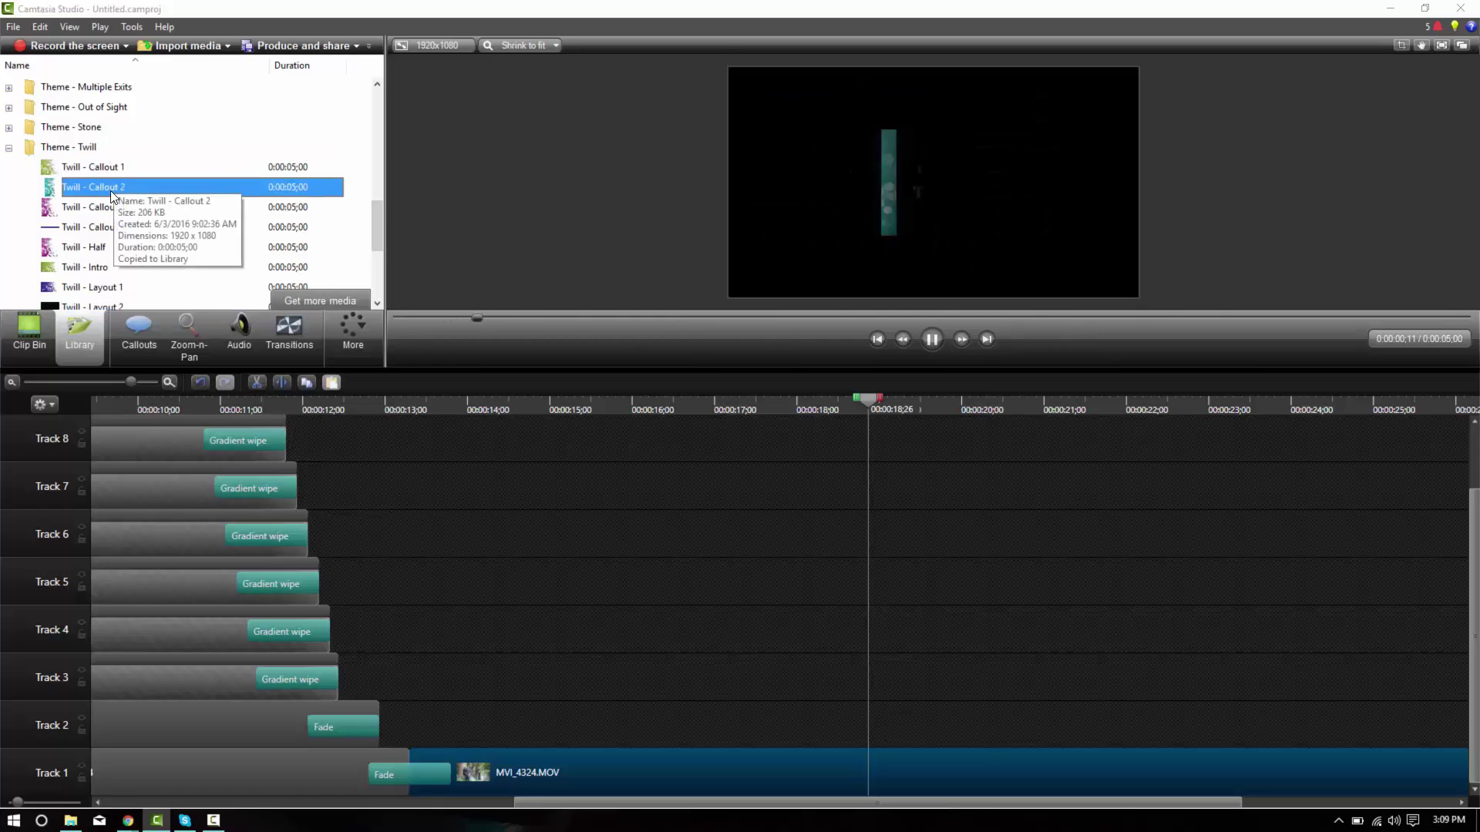
click(111, 206)
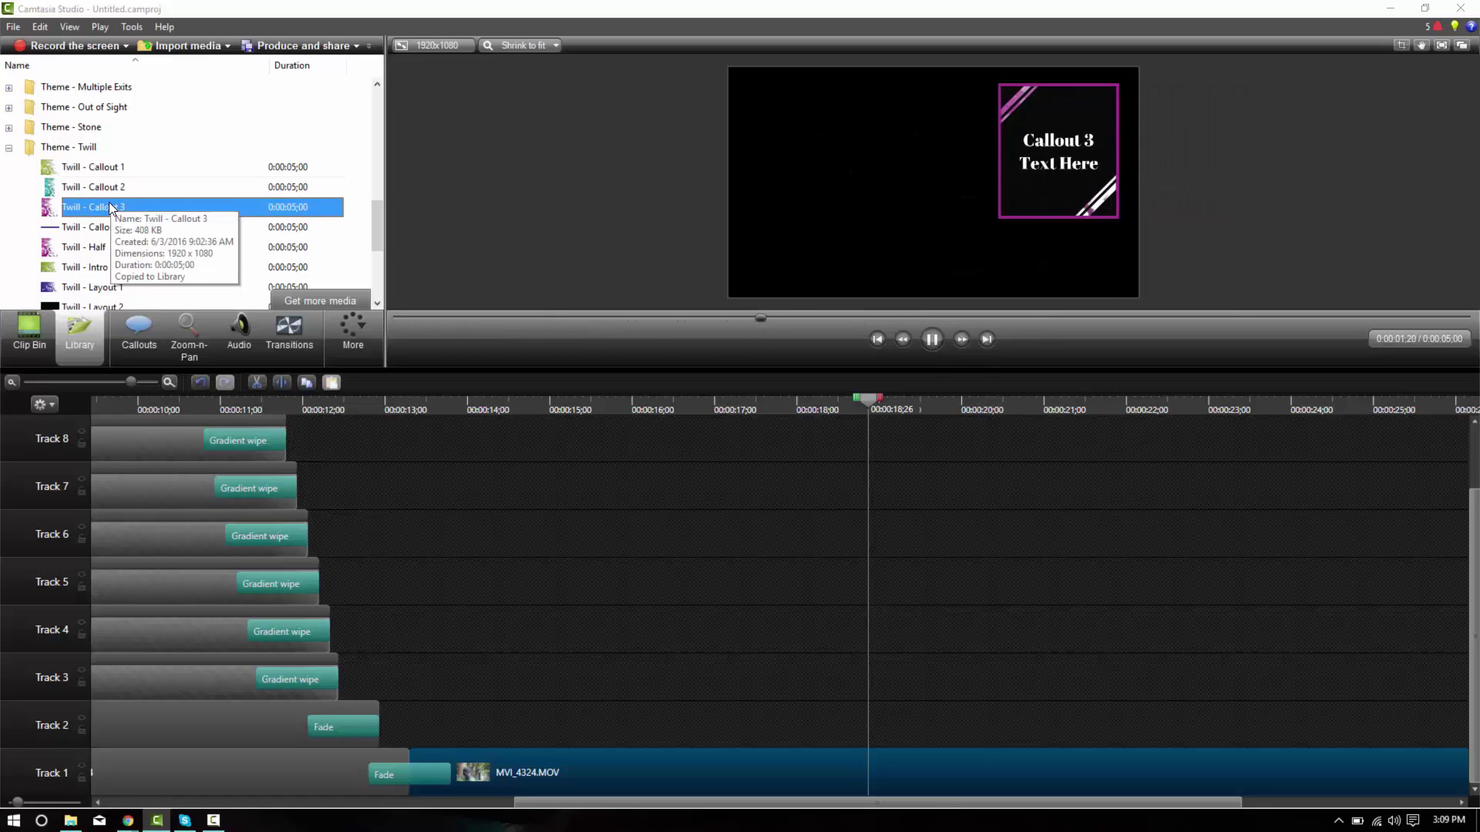
click(102, 224)
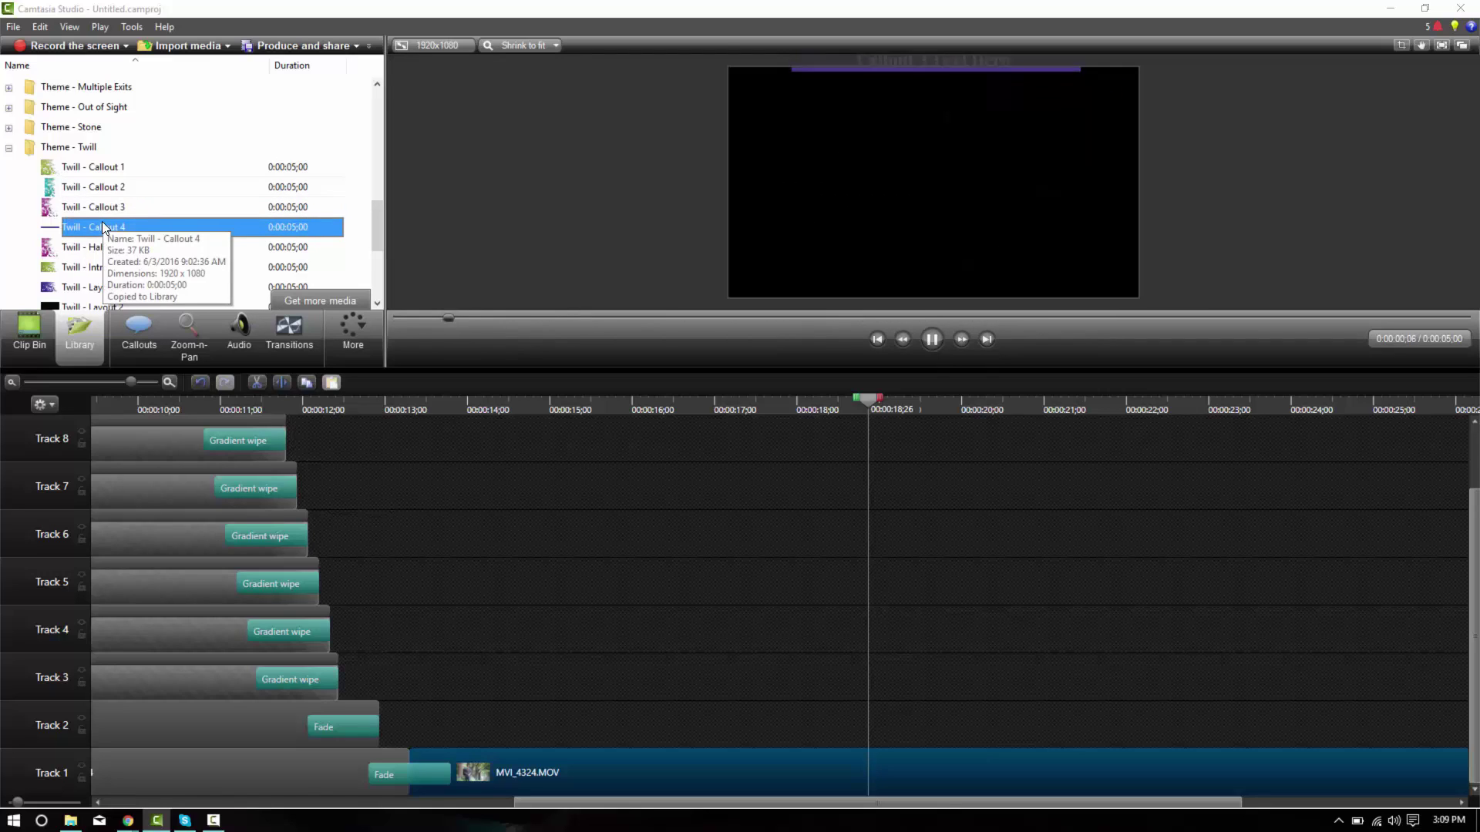
click(113, 206)
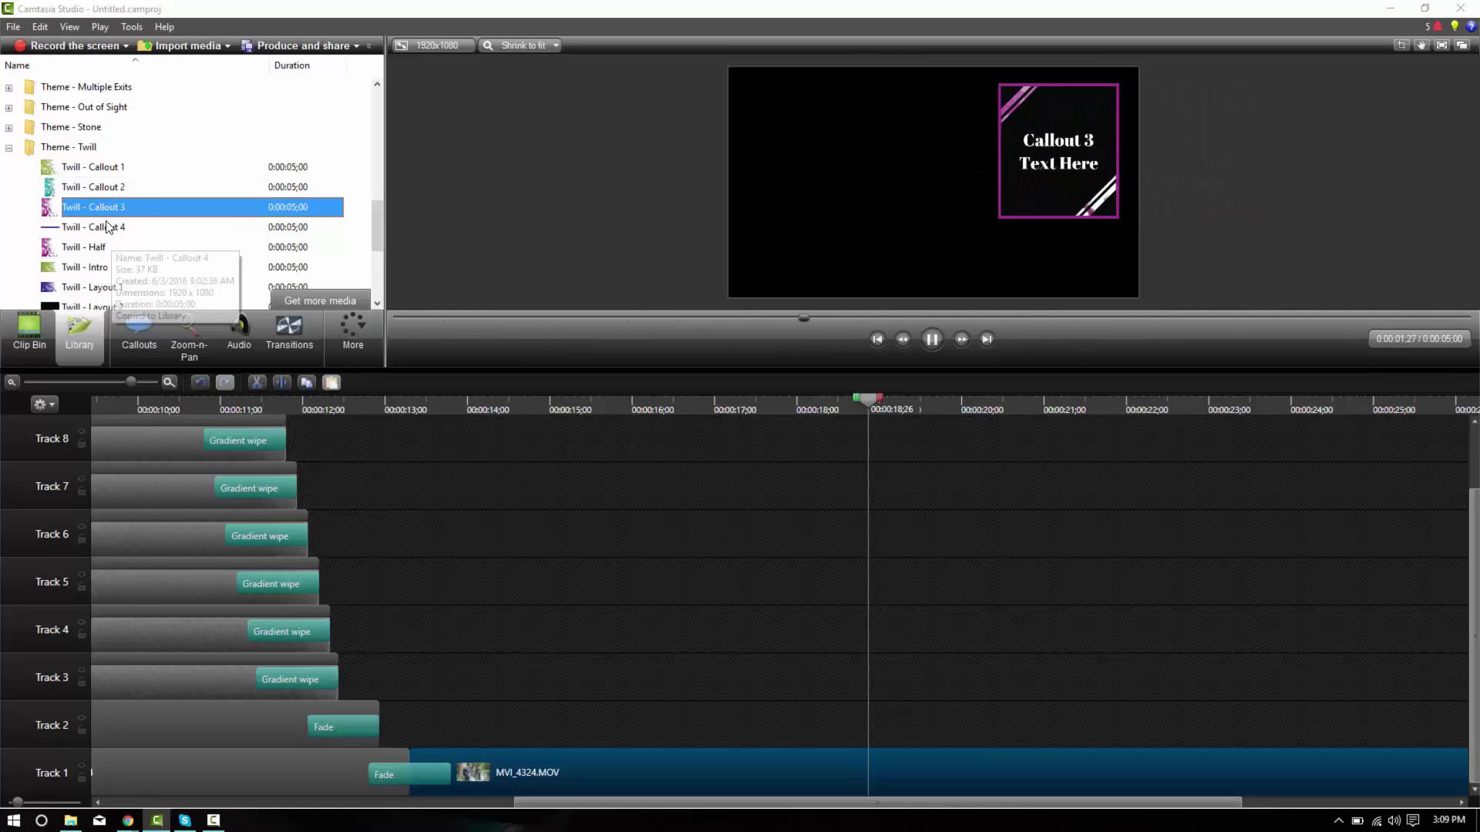
drag(652, 732, 833, 695)
drag(698, 410, 787, 430)
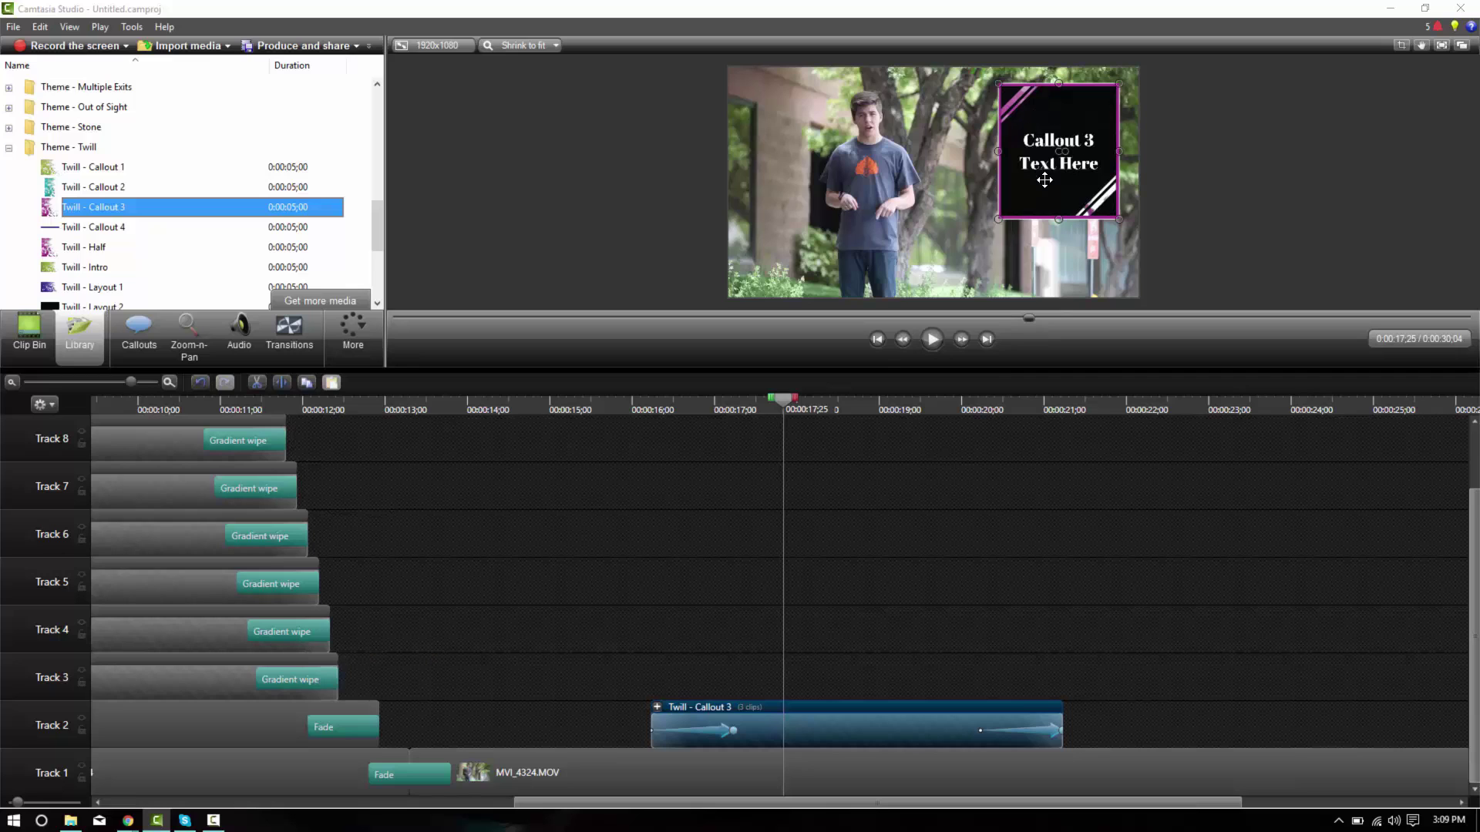
Open the additional stock graphics assets in the eLearning Brothers template library.
click(128, 820)
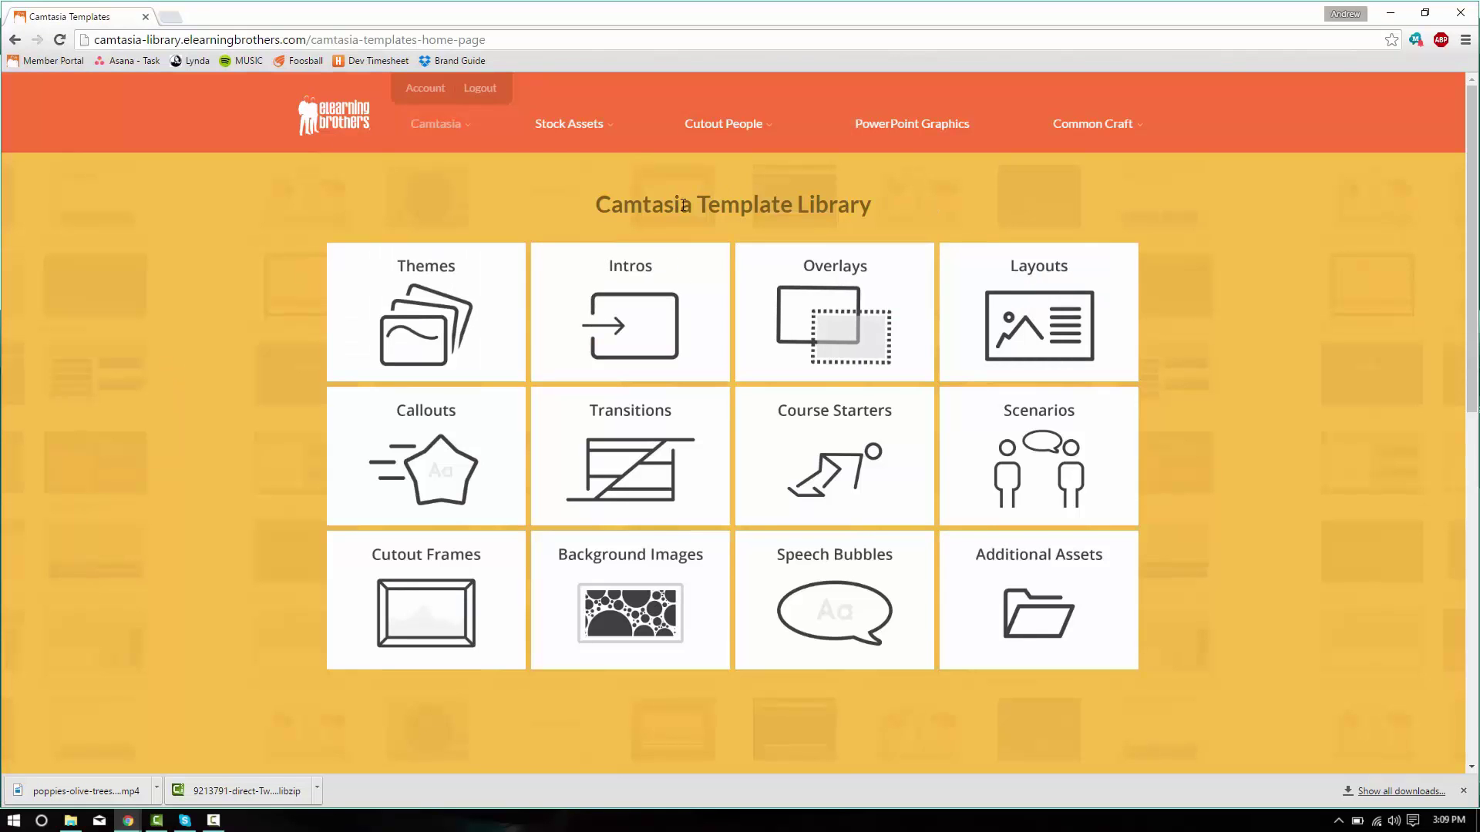
mouse_move(1078, 605)
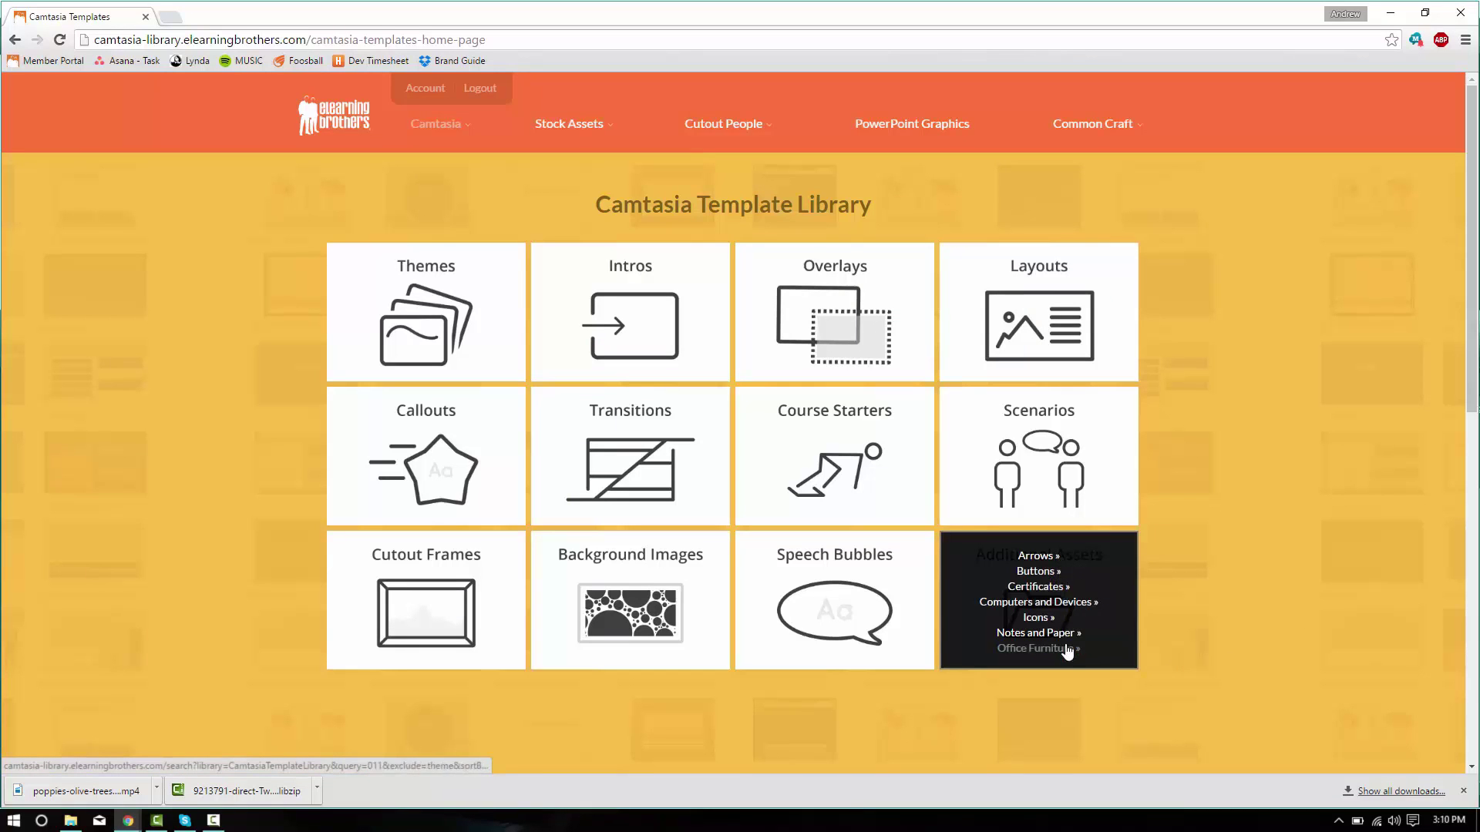
click(1043, 633)
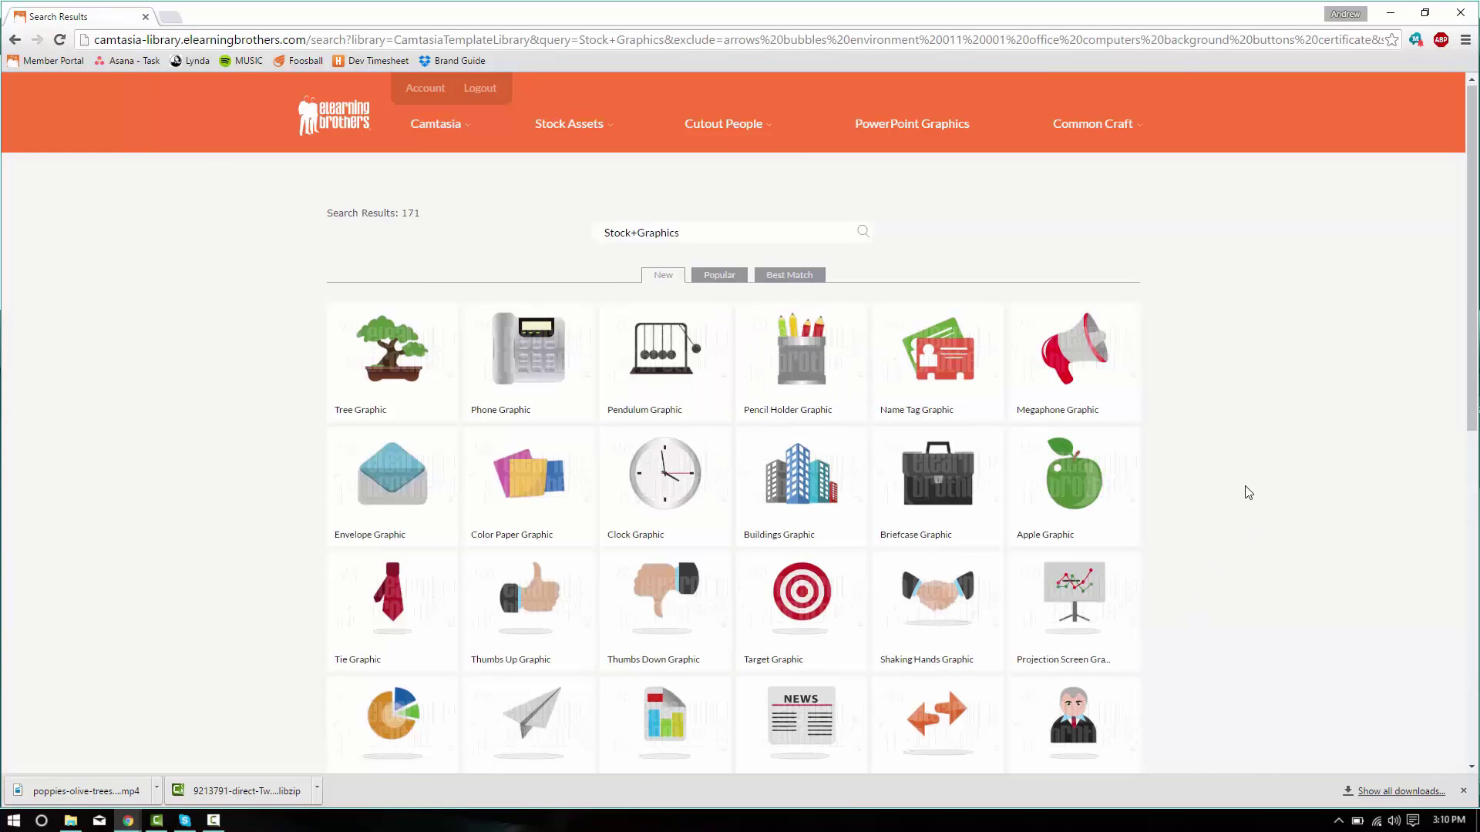
Scroll to the Apple Graphic and download it as a 172 x 200 PNG image.
scroll(1248, 493, down, 3)
scroll(1248, 492, down, 3)
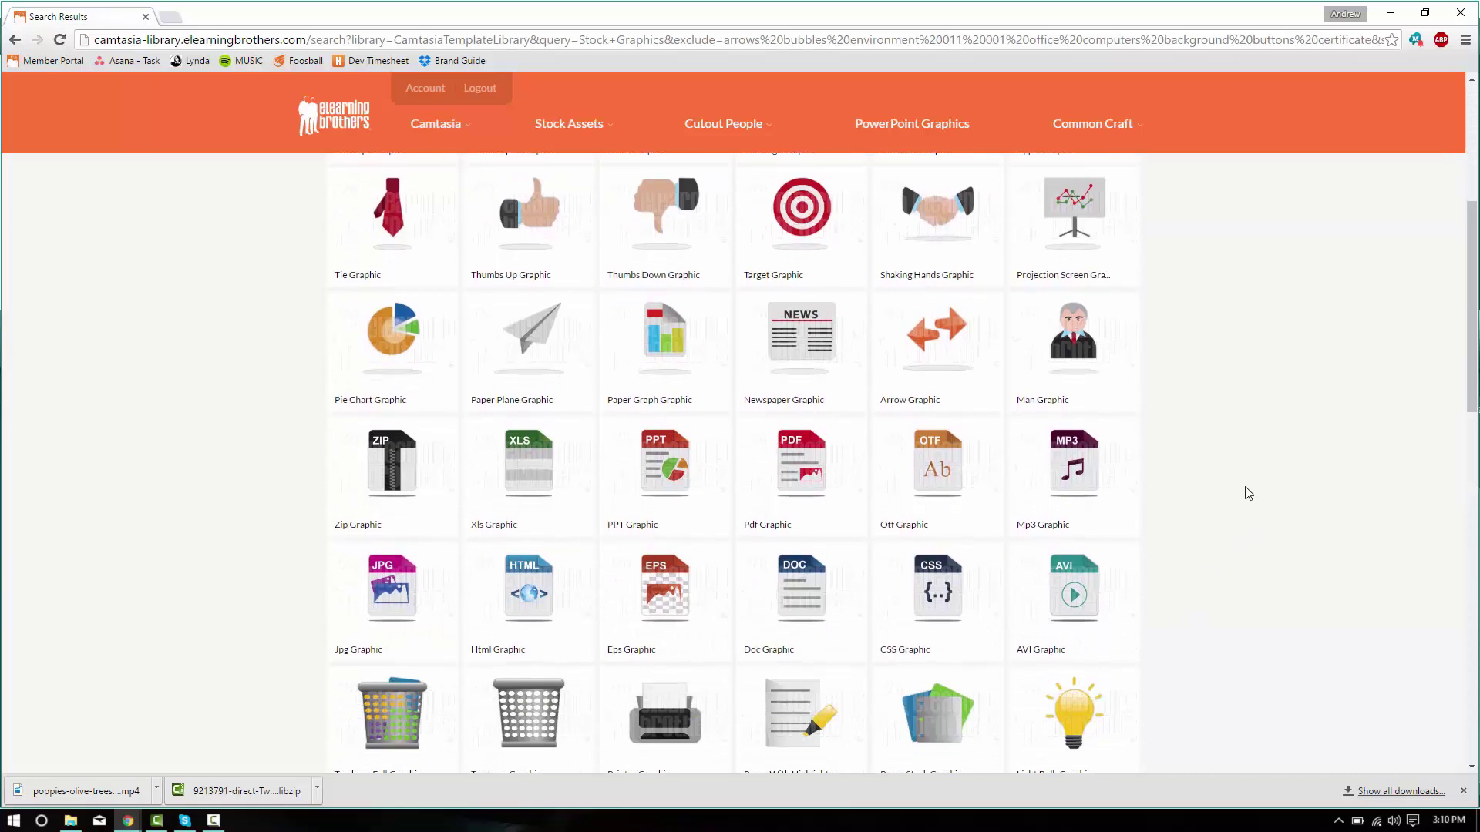
scroll(1241, 494, down, 5)
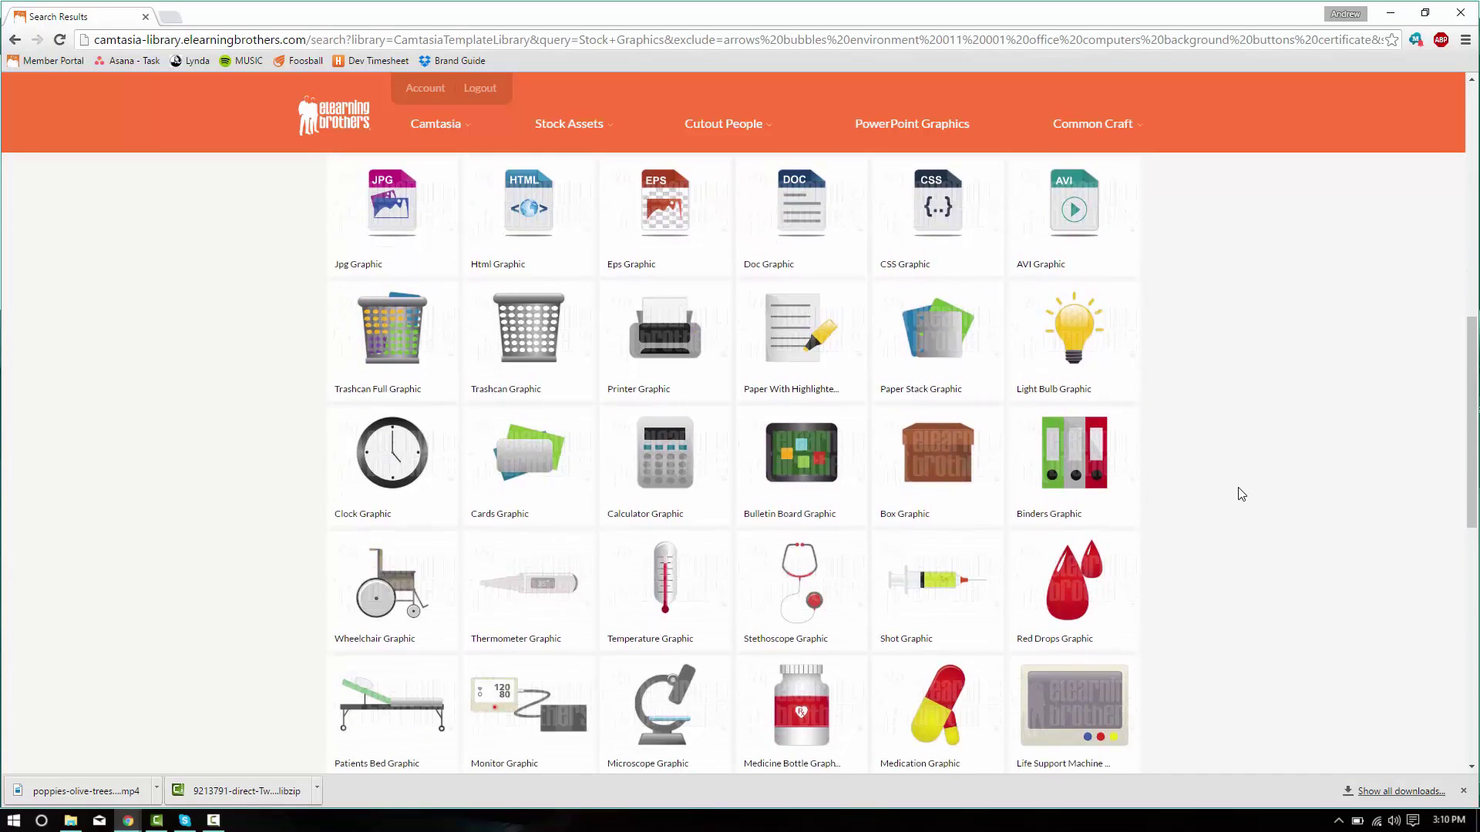
scroll(1239, 494, down, 1)
scroll(1248, 440, up, 1)
mouse_move(1089, 342)
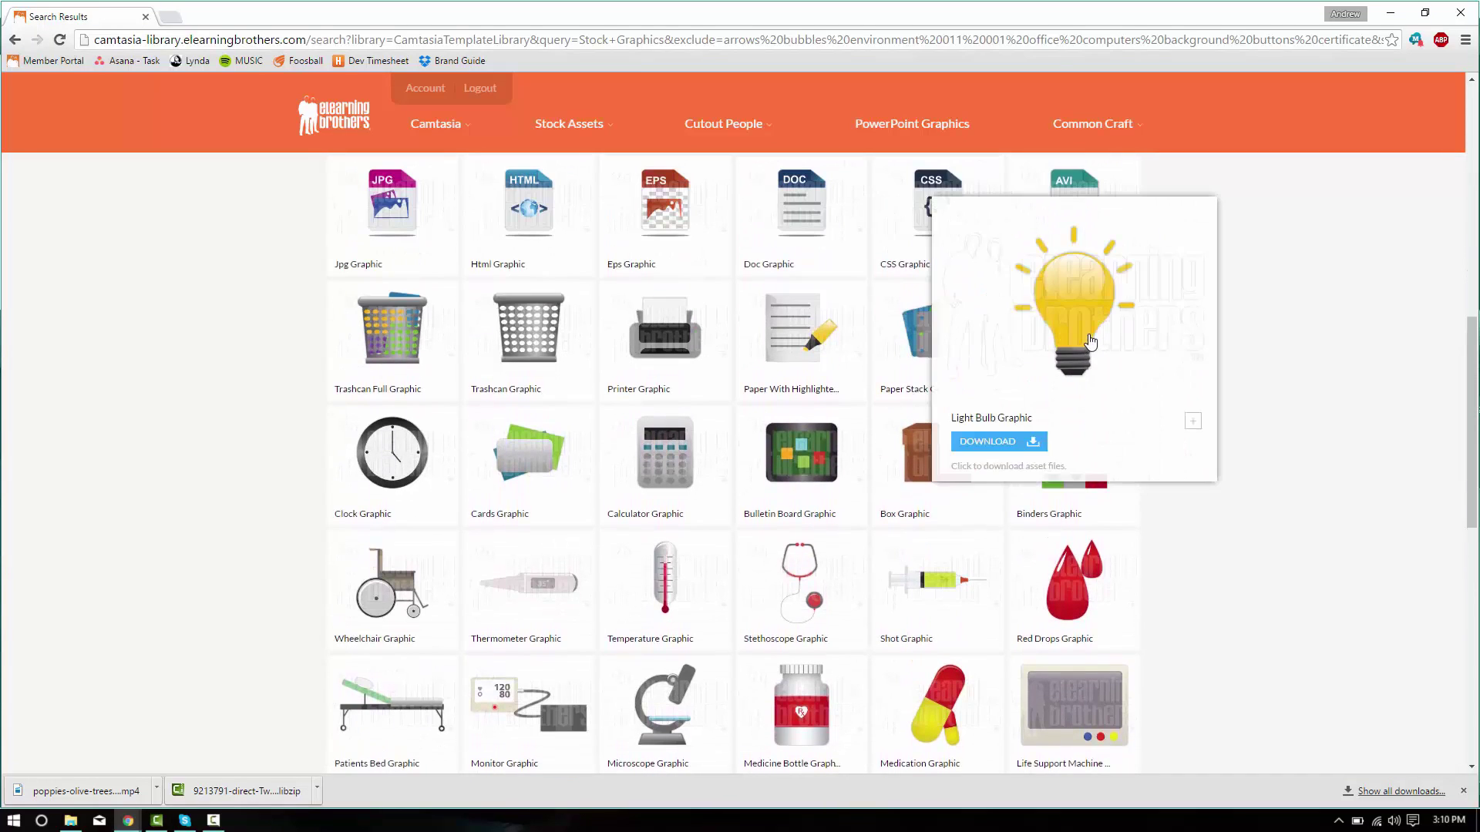
scroll(1271, 511, down, 6)
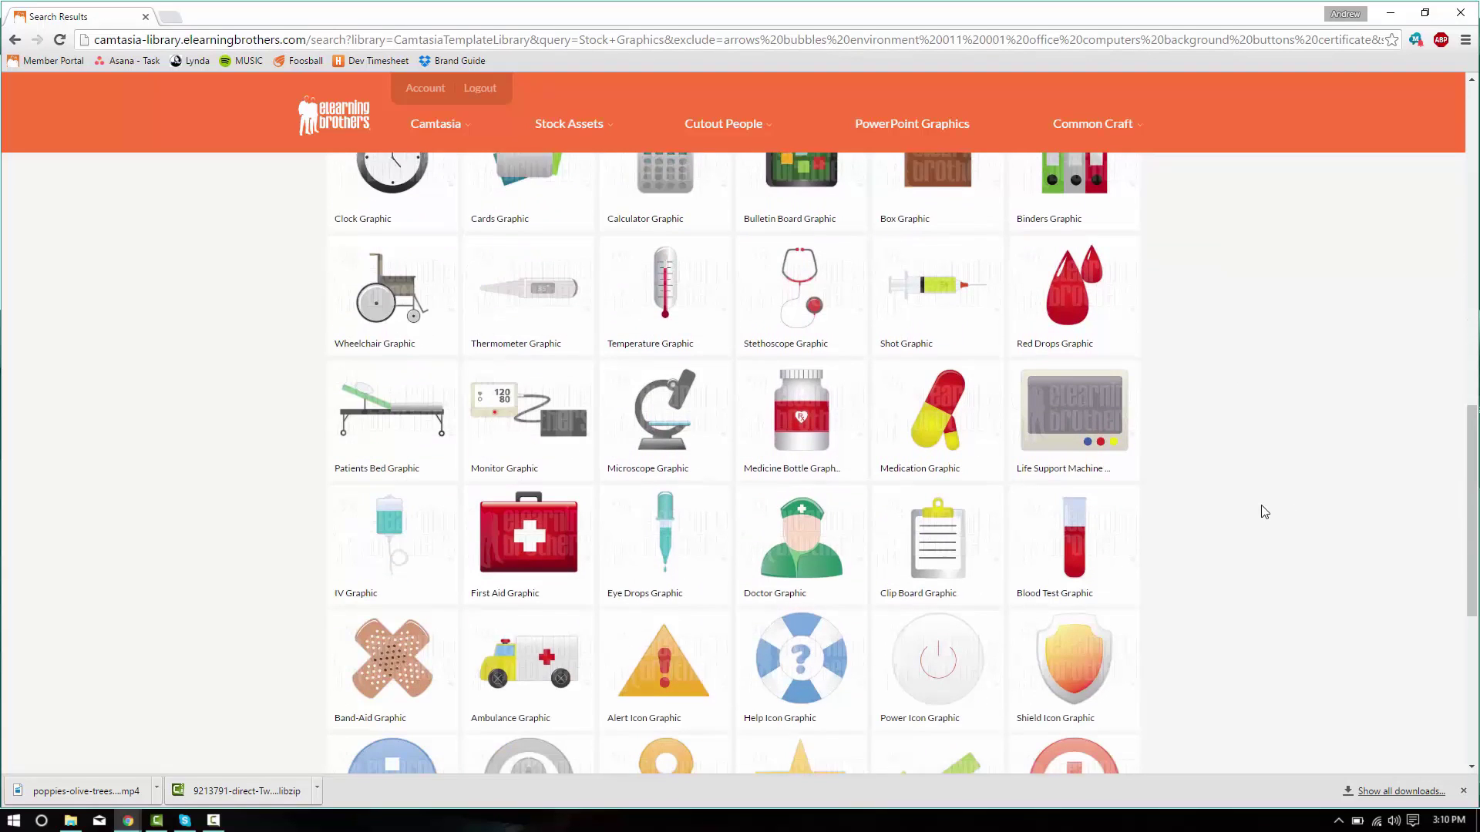
scroll(1260, 512, down, 3)
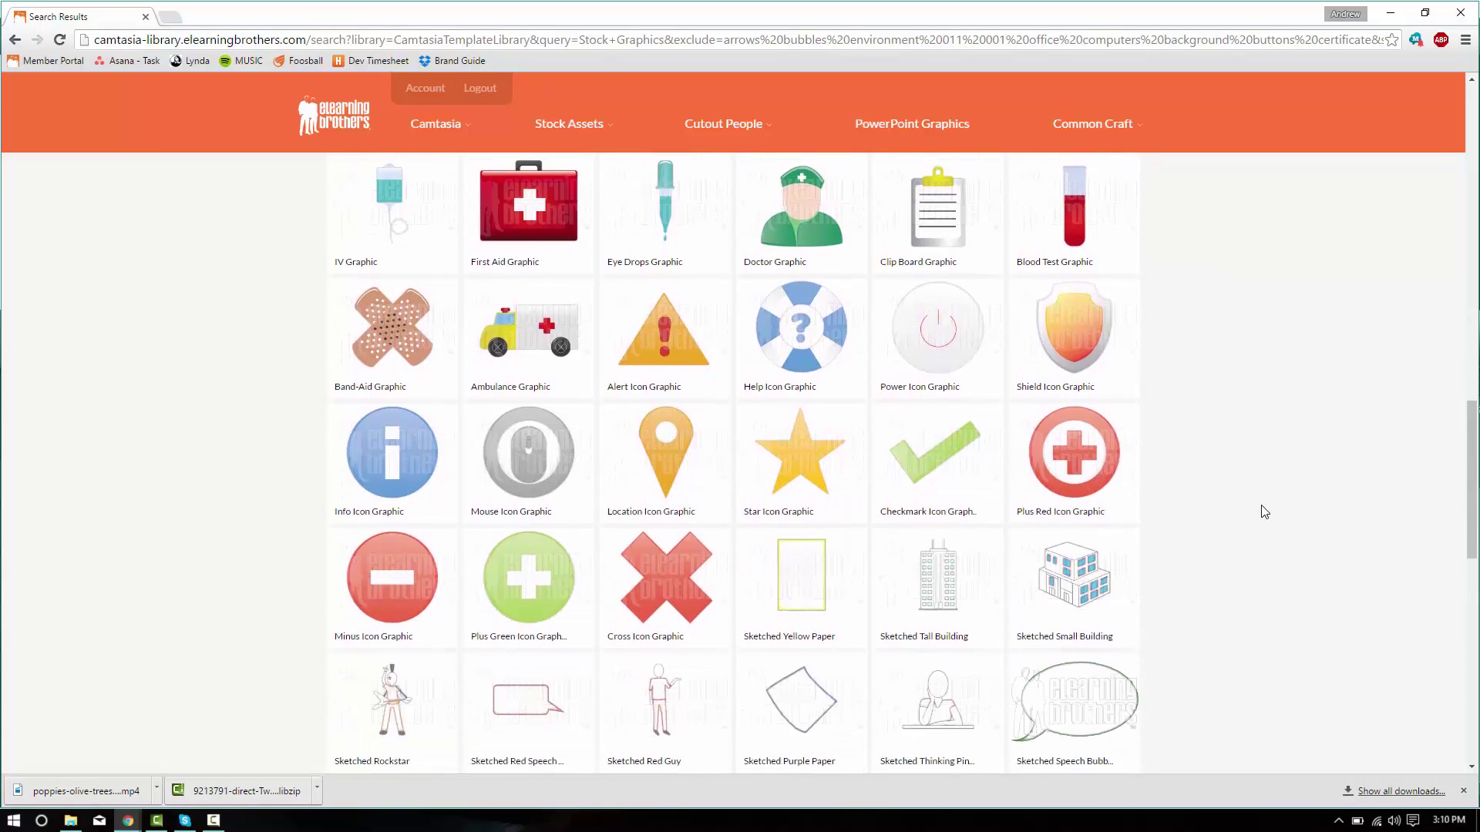
scroll(247, 313, up, 1)
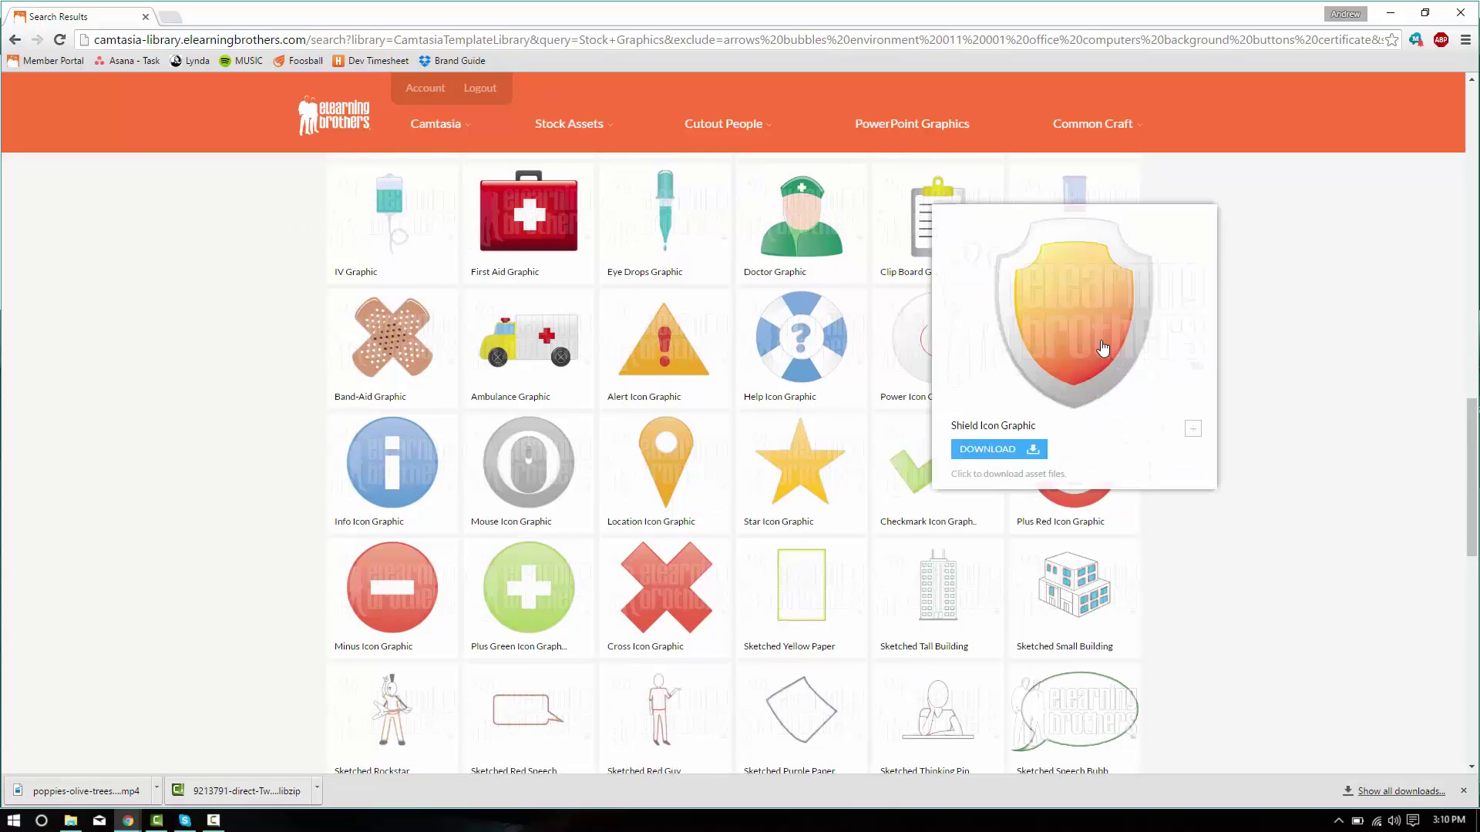
scroll(1249, 545, down, 3)
scroll(1234, 555, down, 10)
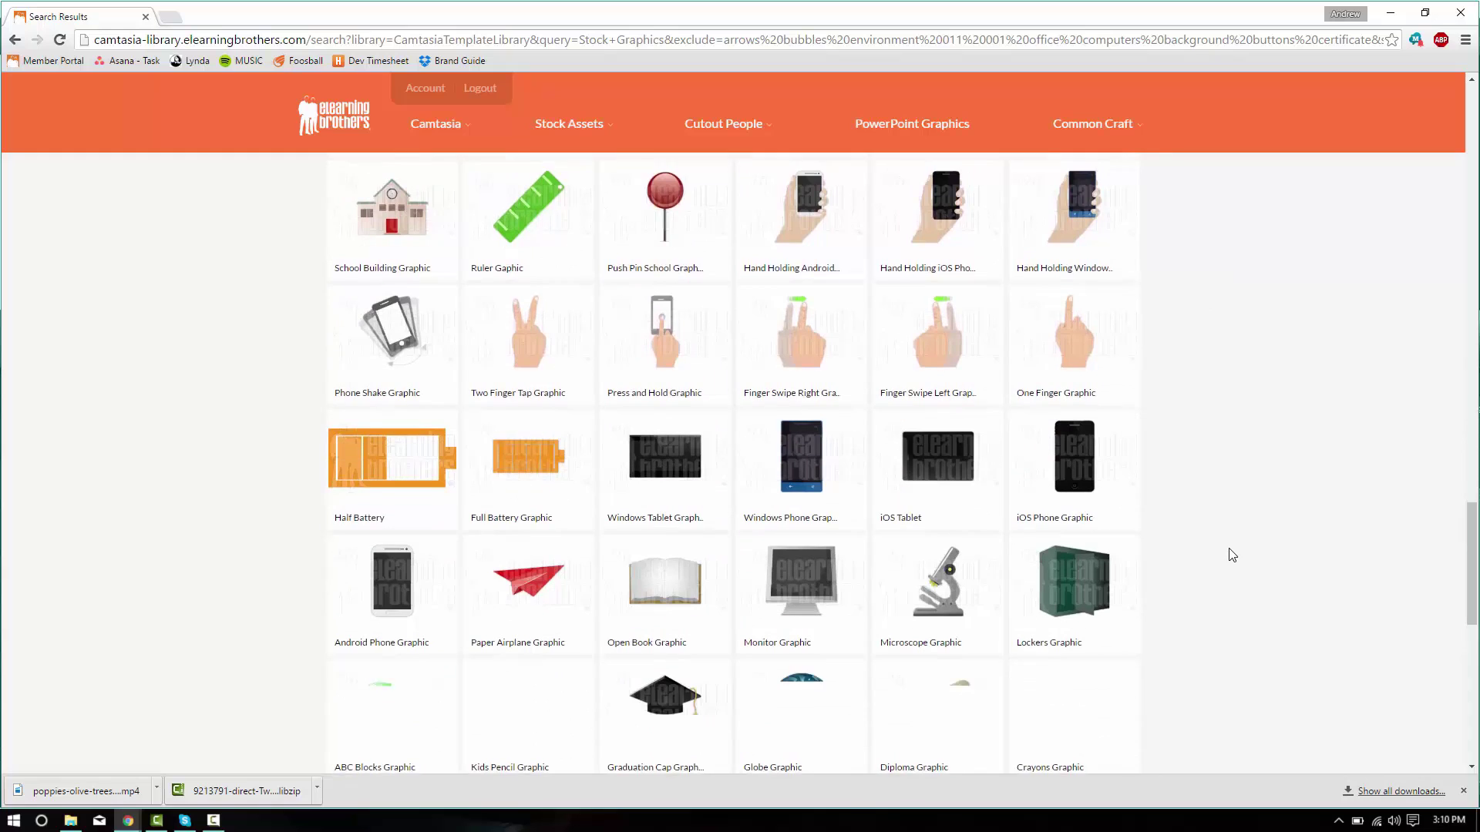
scroll(1232, 555, down, 3)
scroll(1181, 548, down, 1)
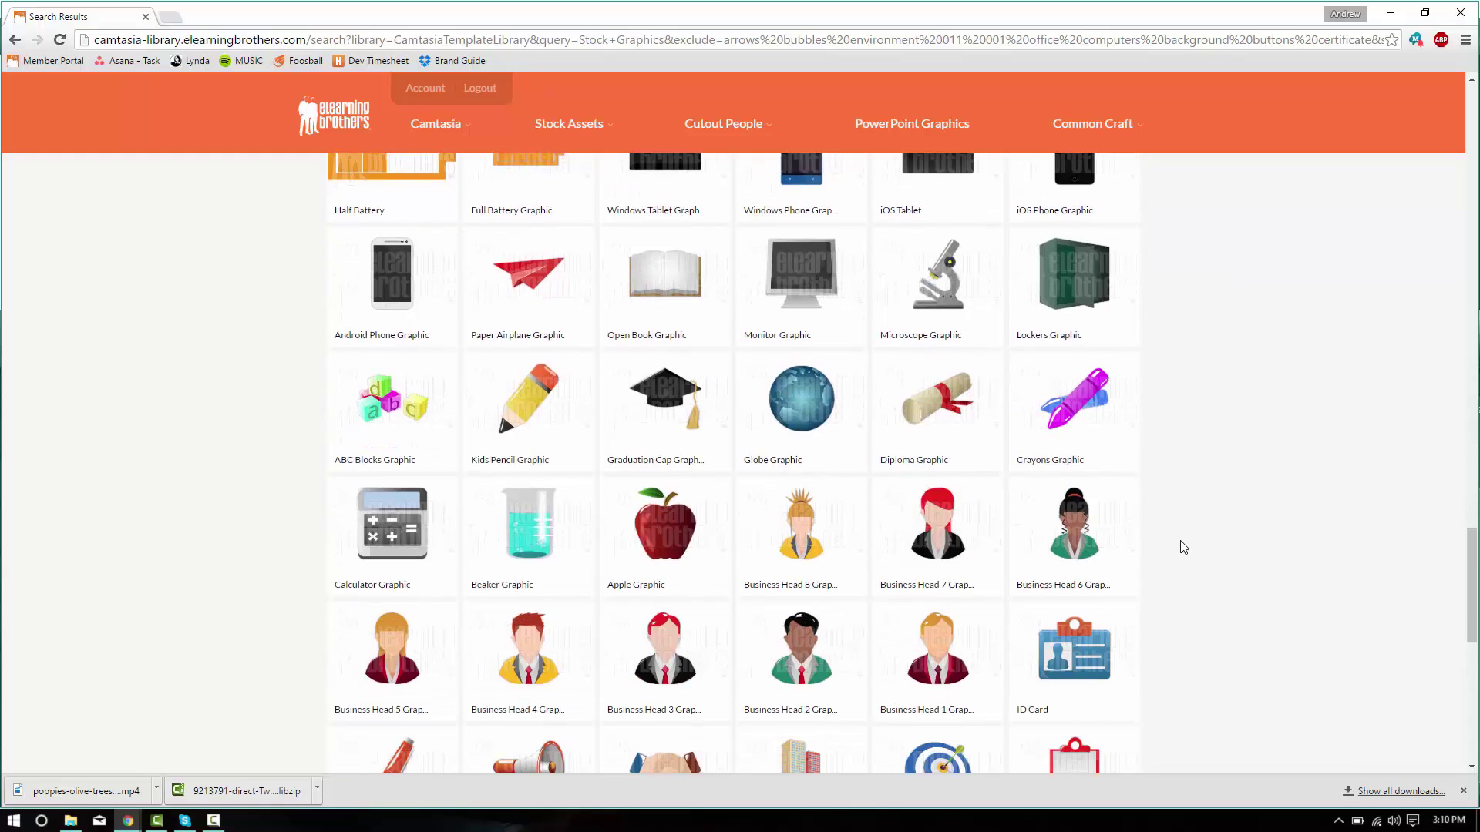
scroll(1179, 548, up, 5)
scroll(1179, 548, down, 5)
scroll(1180, 548, down, 1)
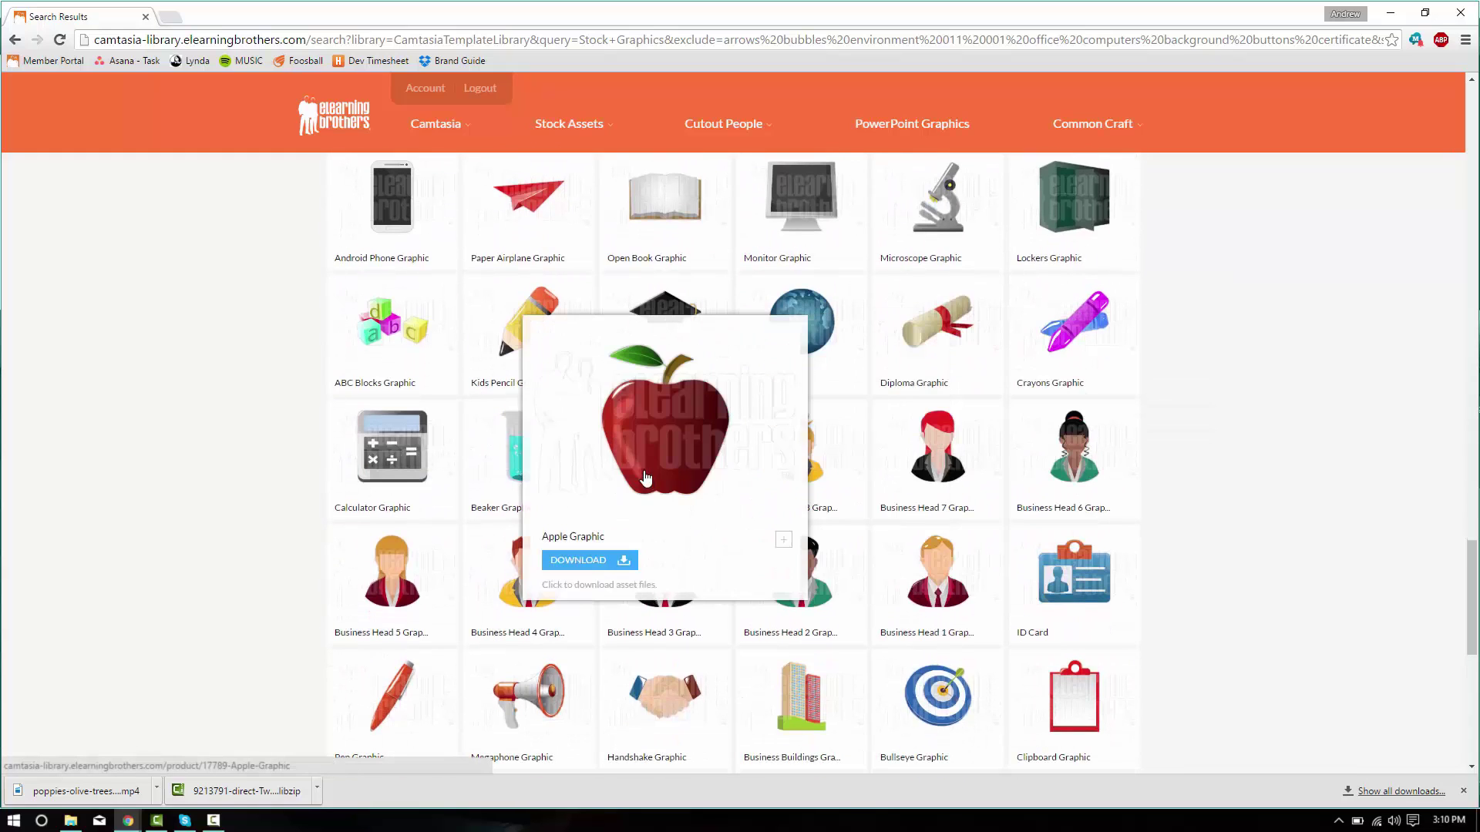
click(605, 556)
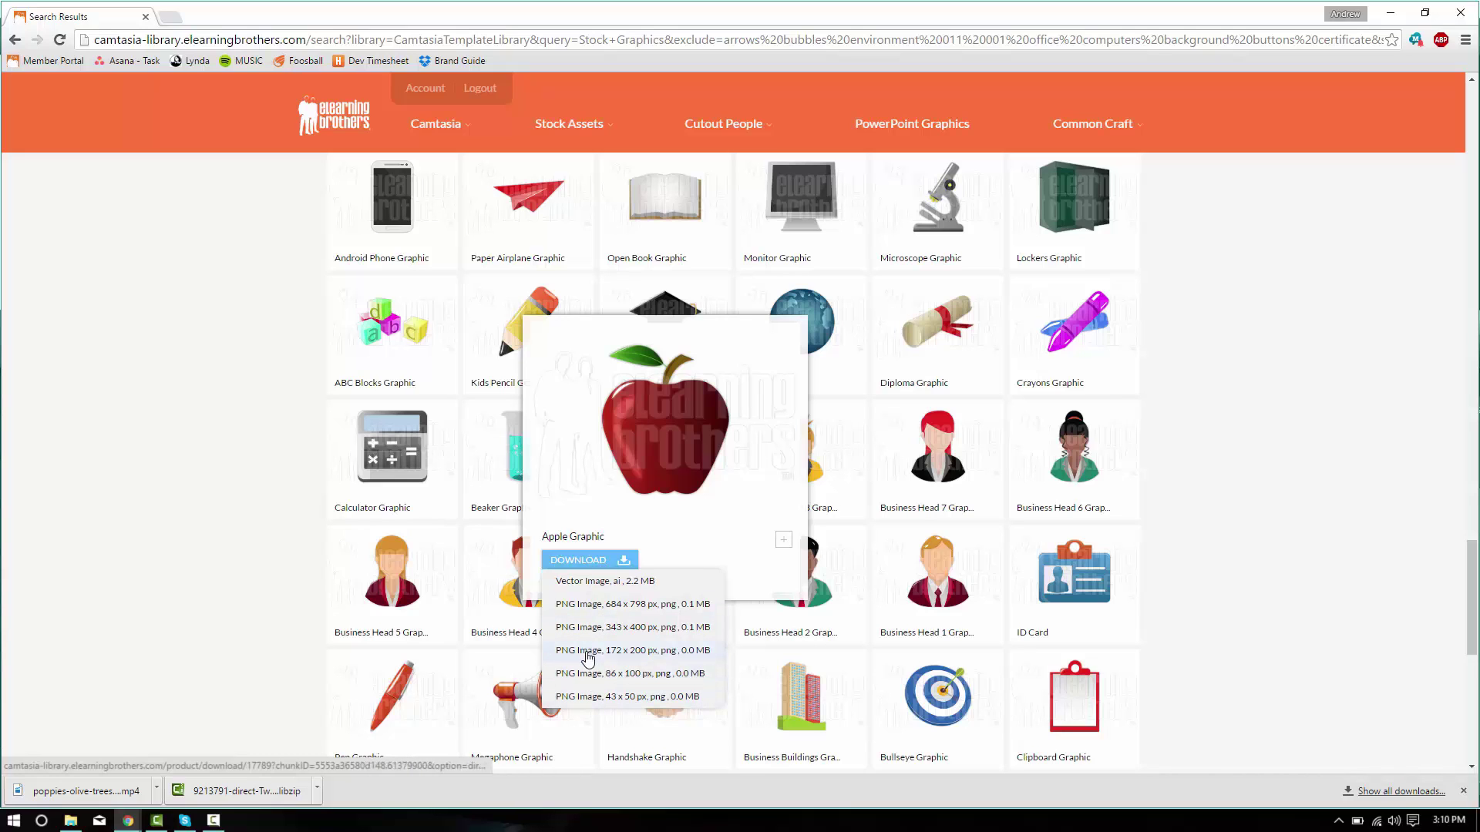
click(588, 653)
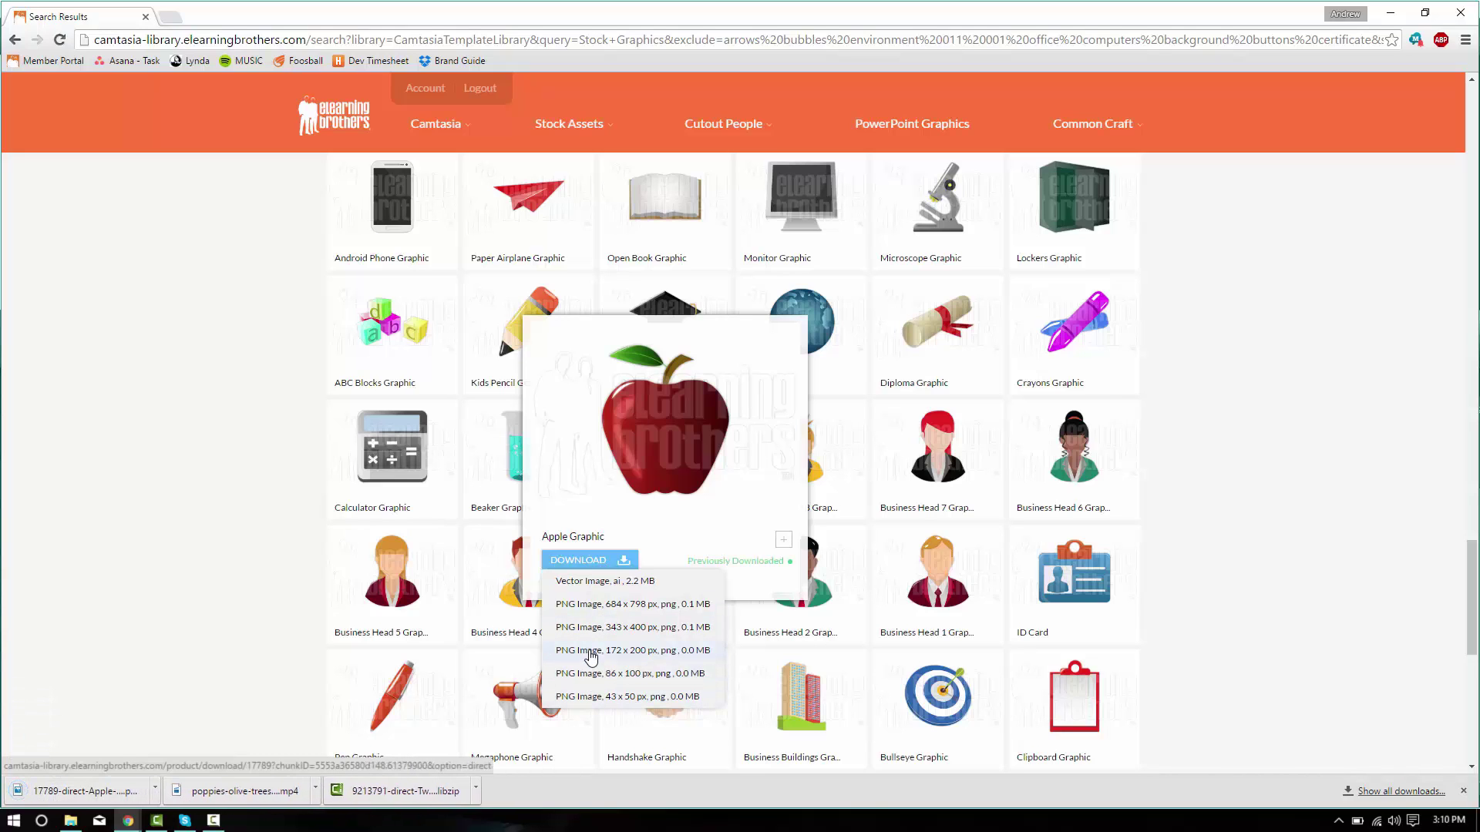
Import the downloaded apple PNG into the Camtasia Clip Bin.
click(156, 820)
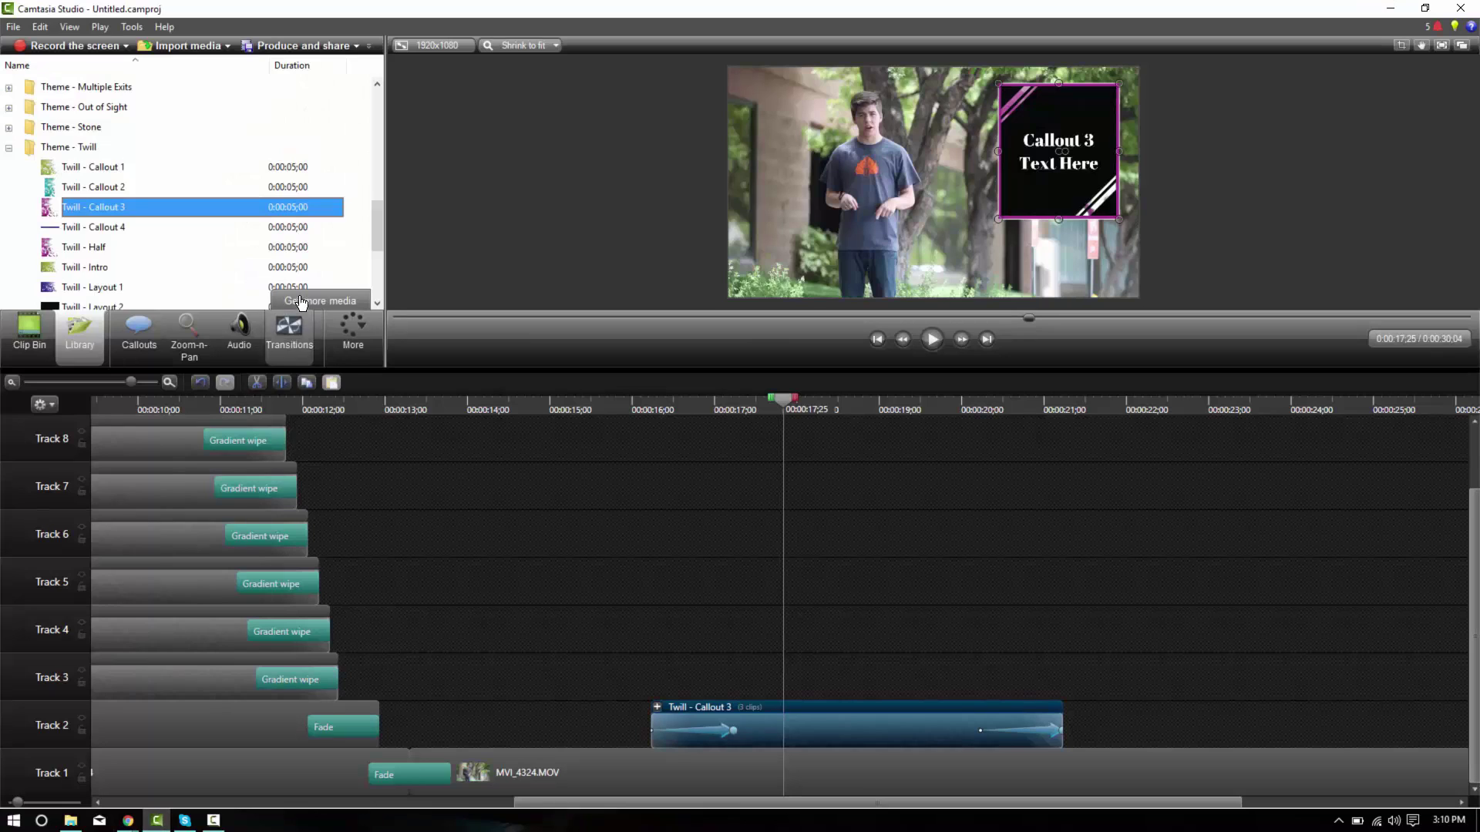
click(29, 331)
right_click(255, 239)
click(297, 249)
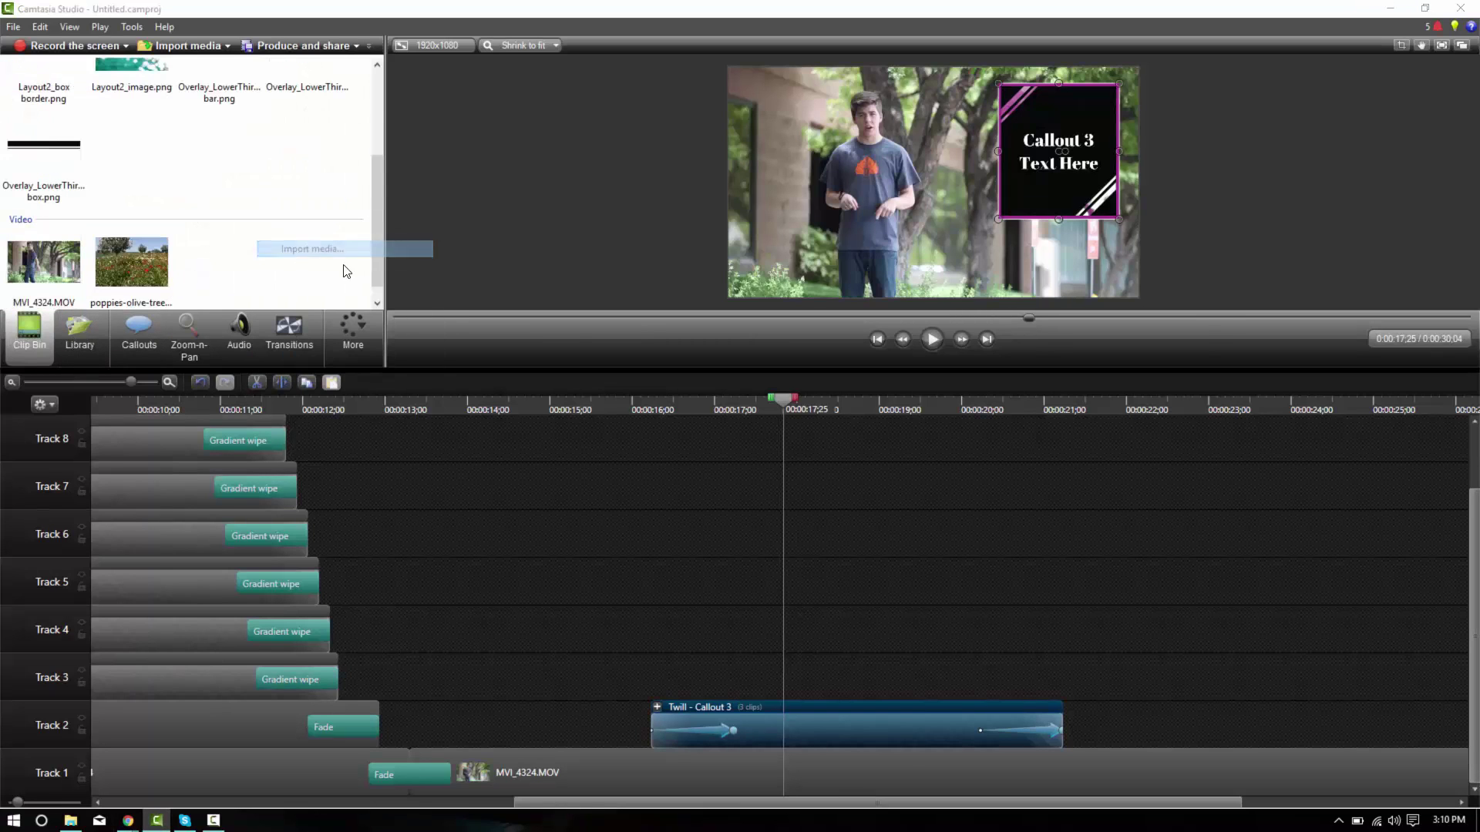
double_click(659, 336)
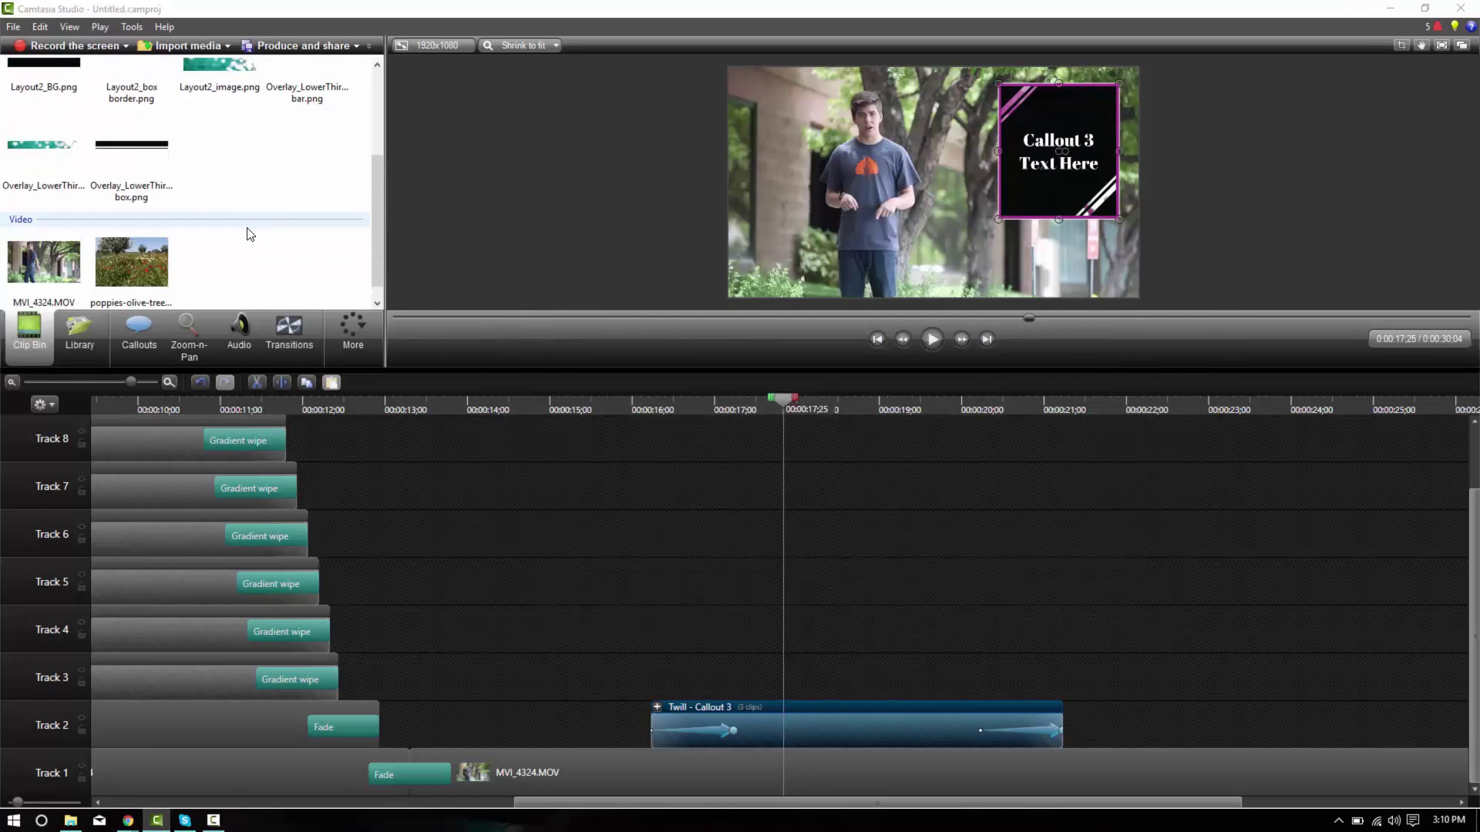
Put the apple on Track 3 and position it at the top of the Callout 3 box.
scroll(268, 277, up, 3)
drag(65, 126, 681, 580)
mouse_move(766, 683)
mouse_down()
mouse_move(840, 675)
mouse_move(775, 686)
mouse_up()
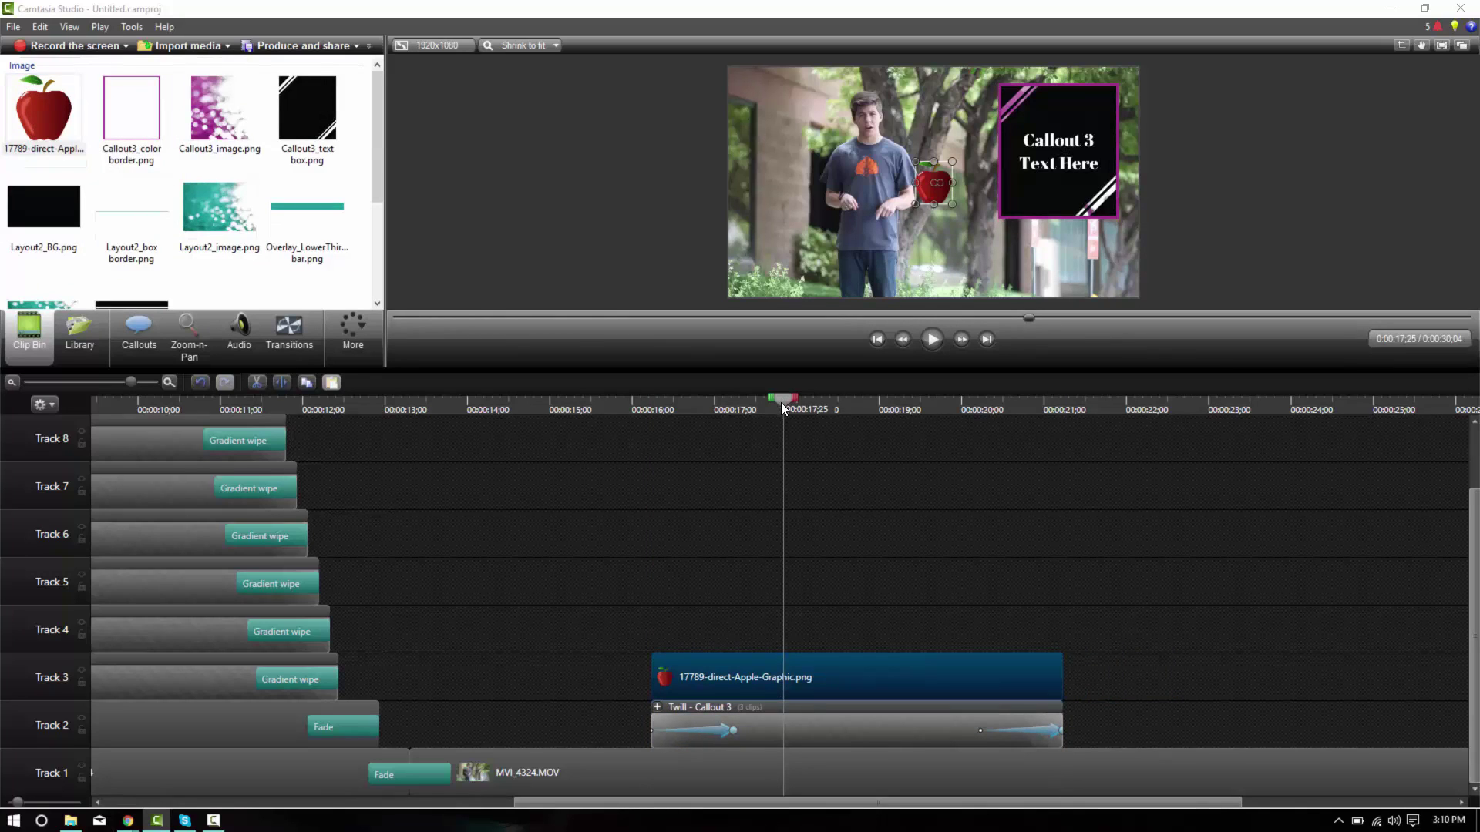
drag(782, 407, 756, 429)
drag(923, 188, 1055, 114)
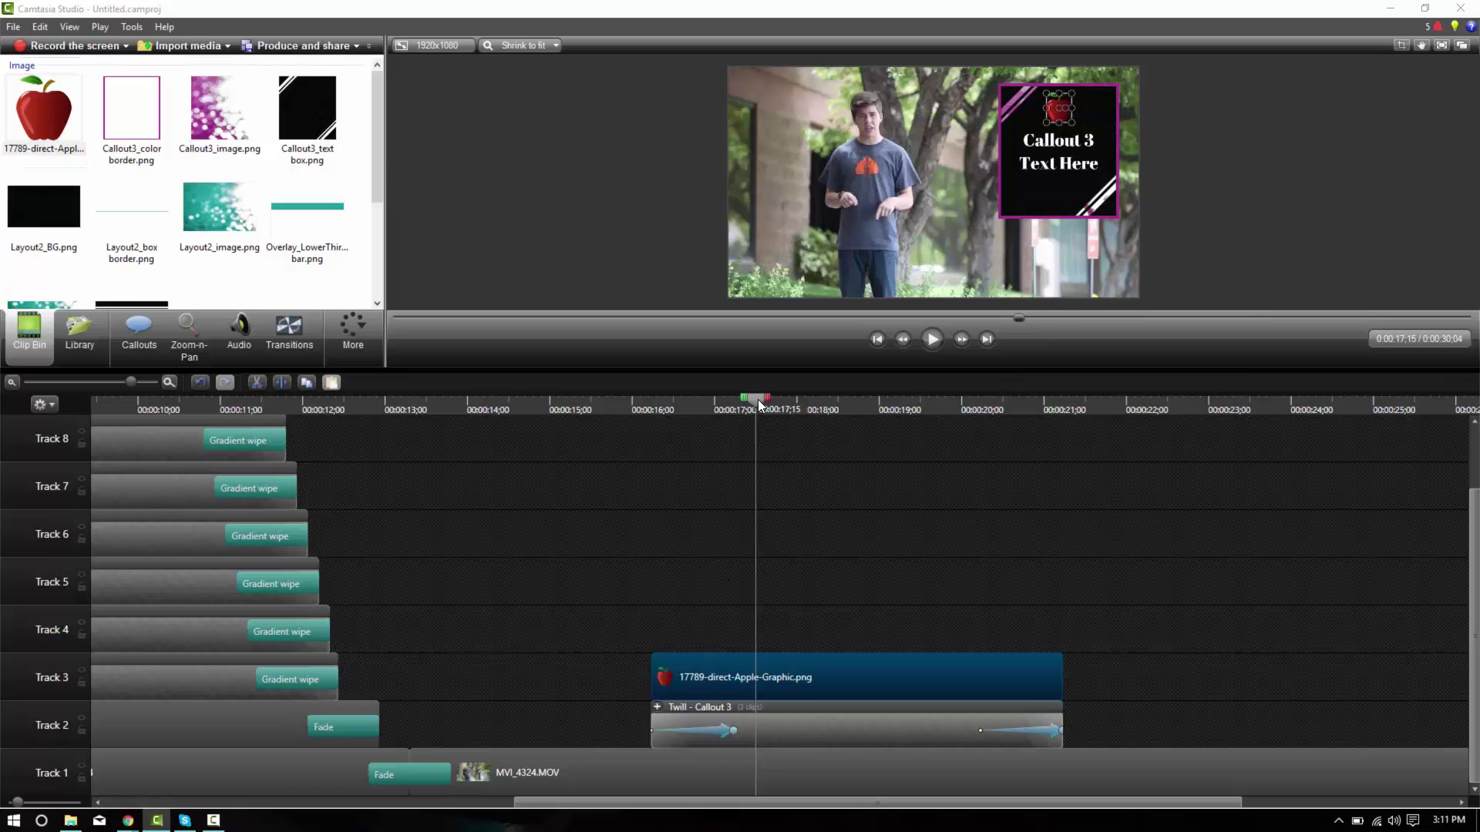
drag(756, 405, 734, 433)
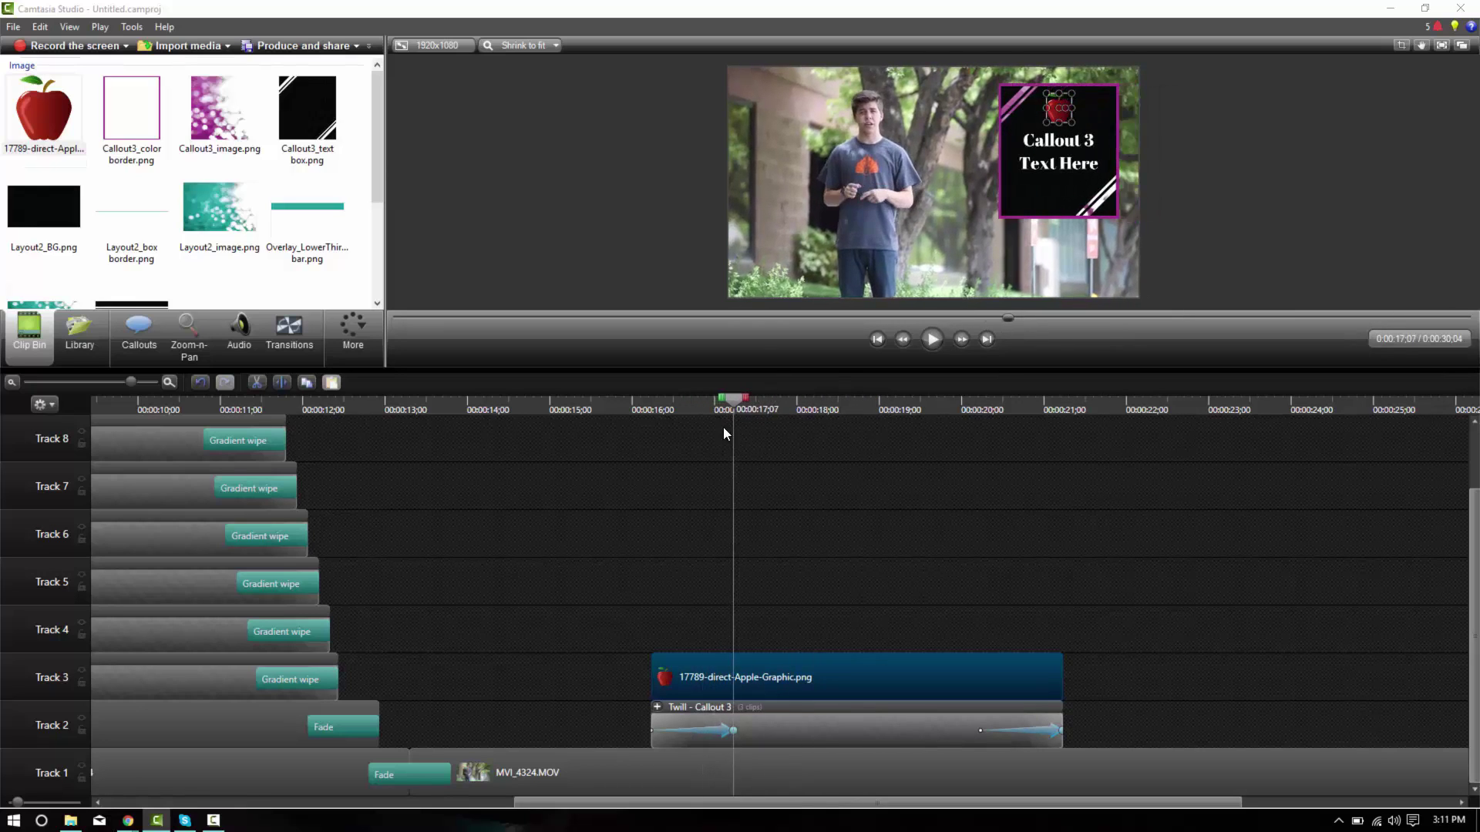
Add a visual animation so the apple starts off-frame right at 00:00:16;07, then preview it.
click(351, 339)
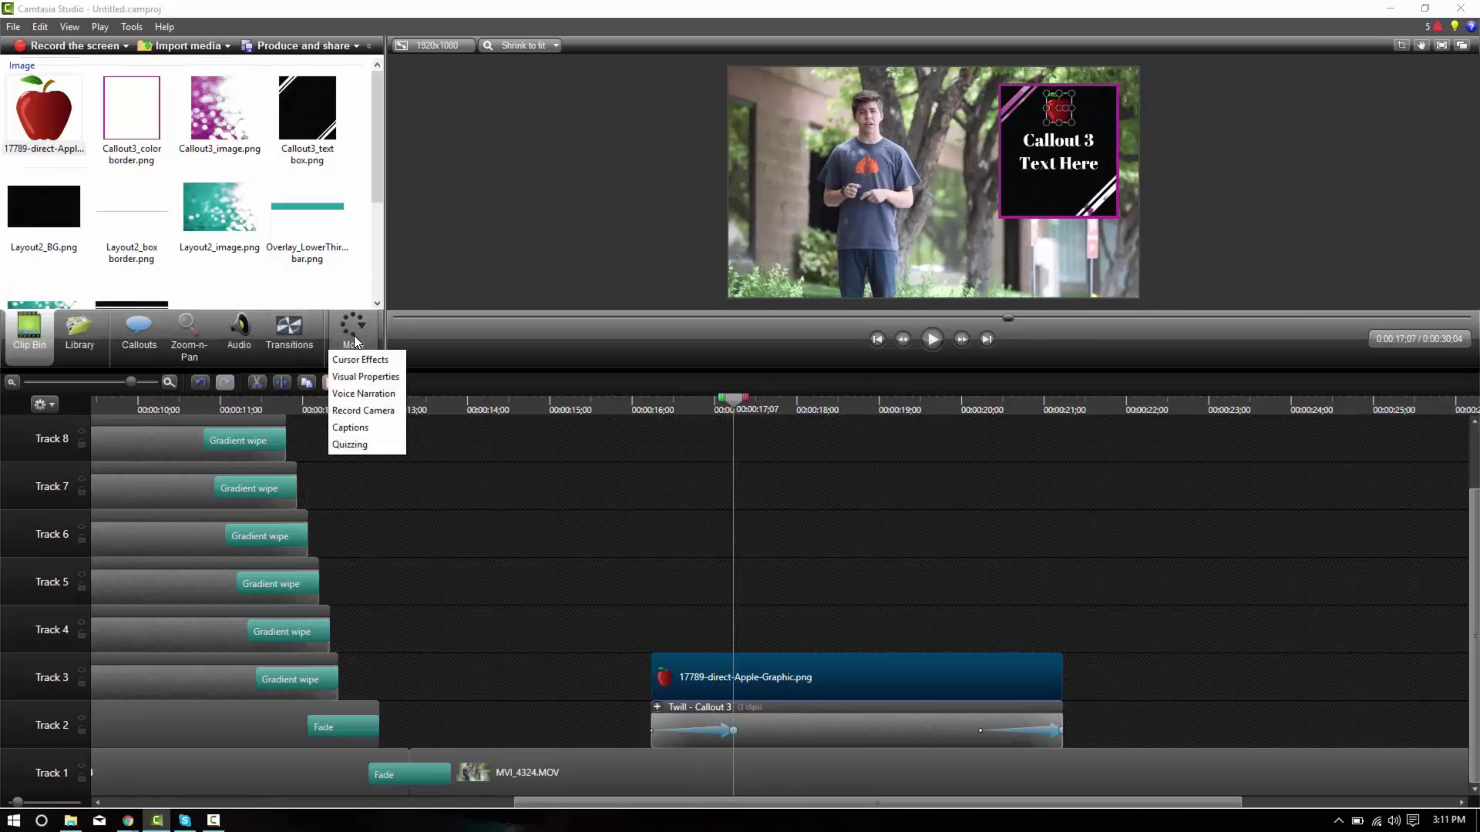
click(367, 377)
click(76, 83)
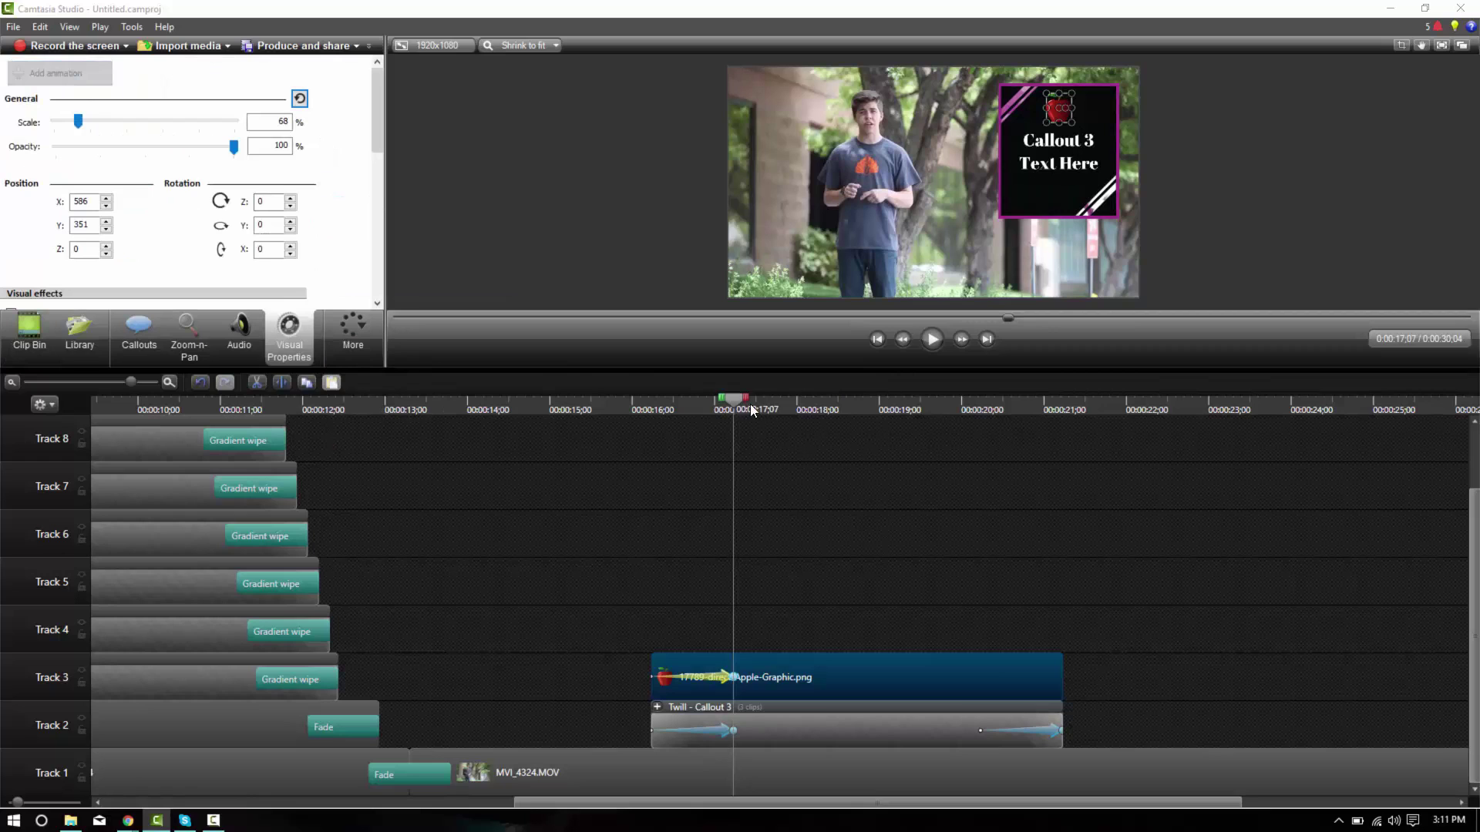
drag(729, 402, 651, 402)
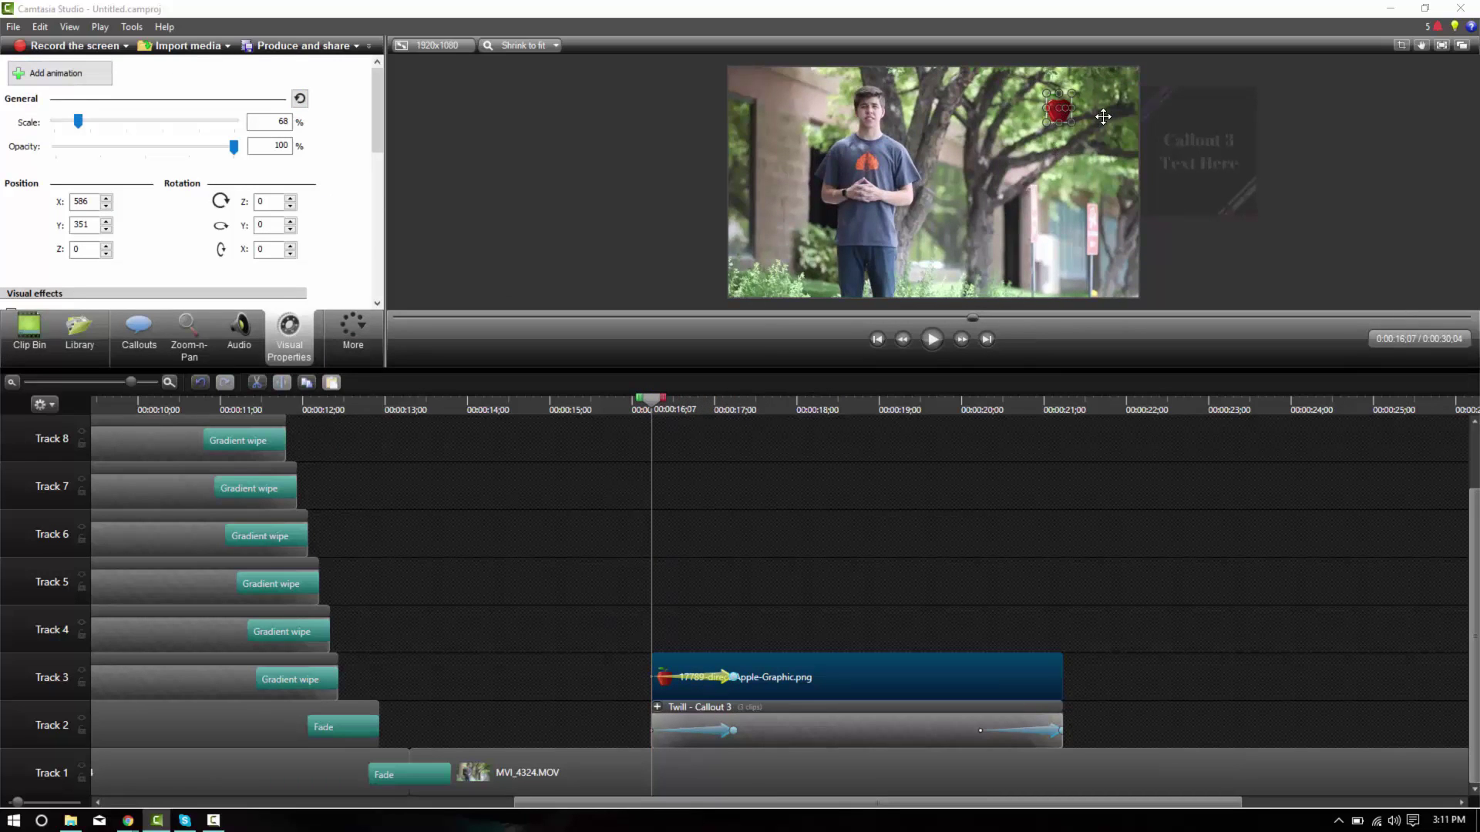
drag(1056, 115, 1192, 118)
key(space)
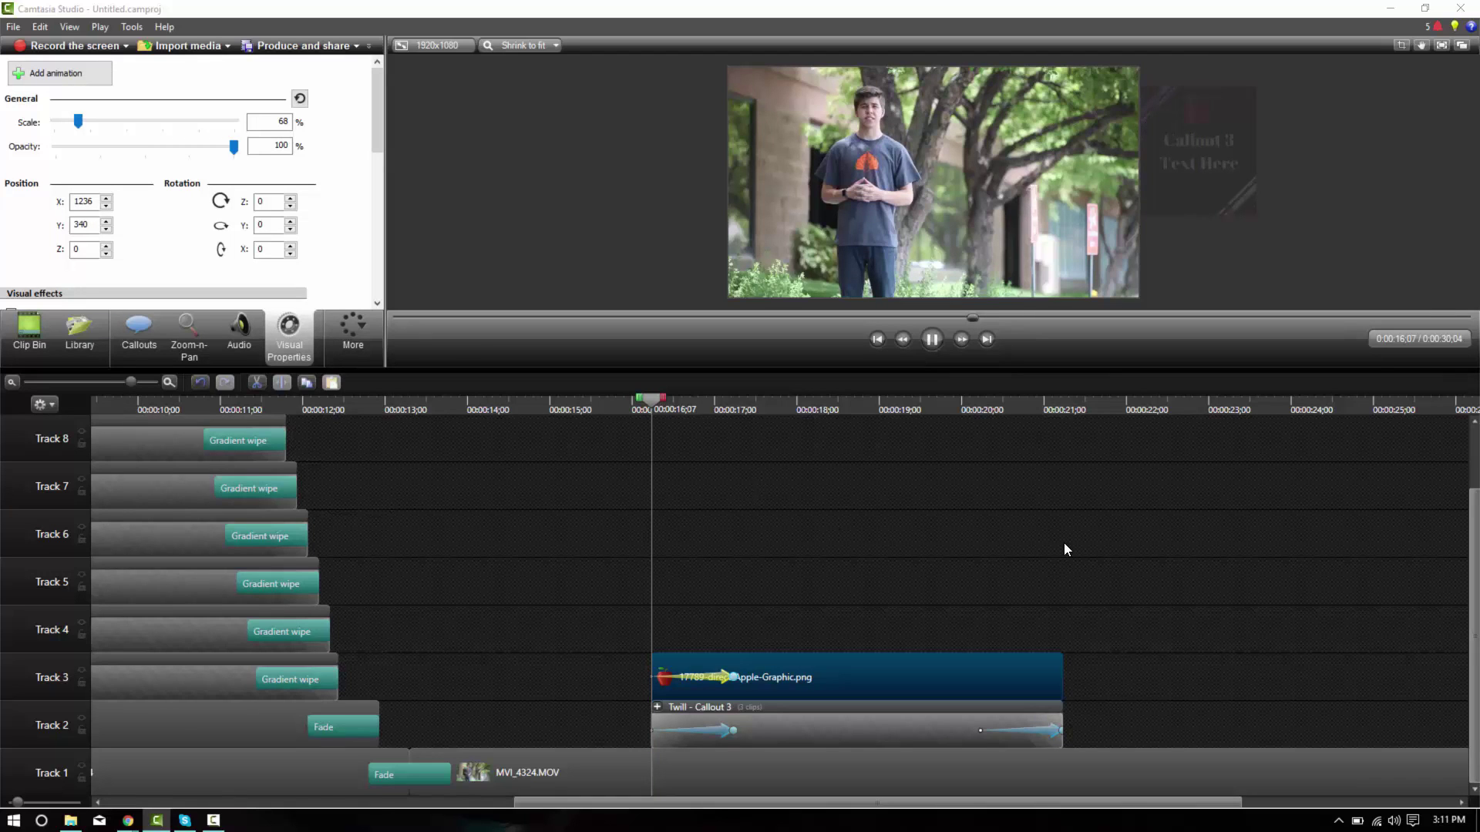
key(space)
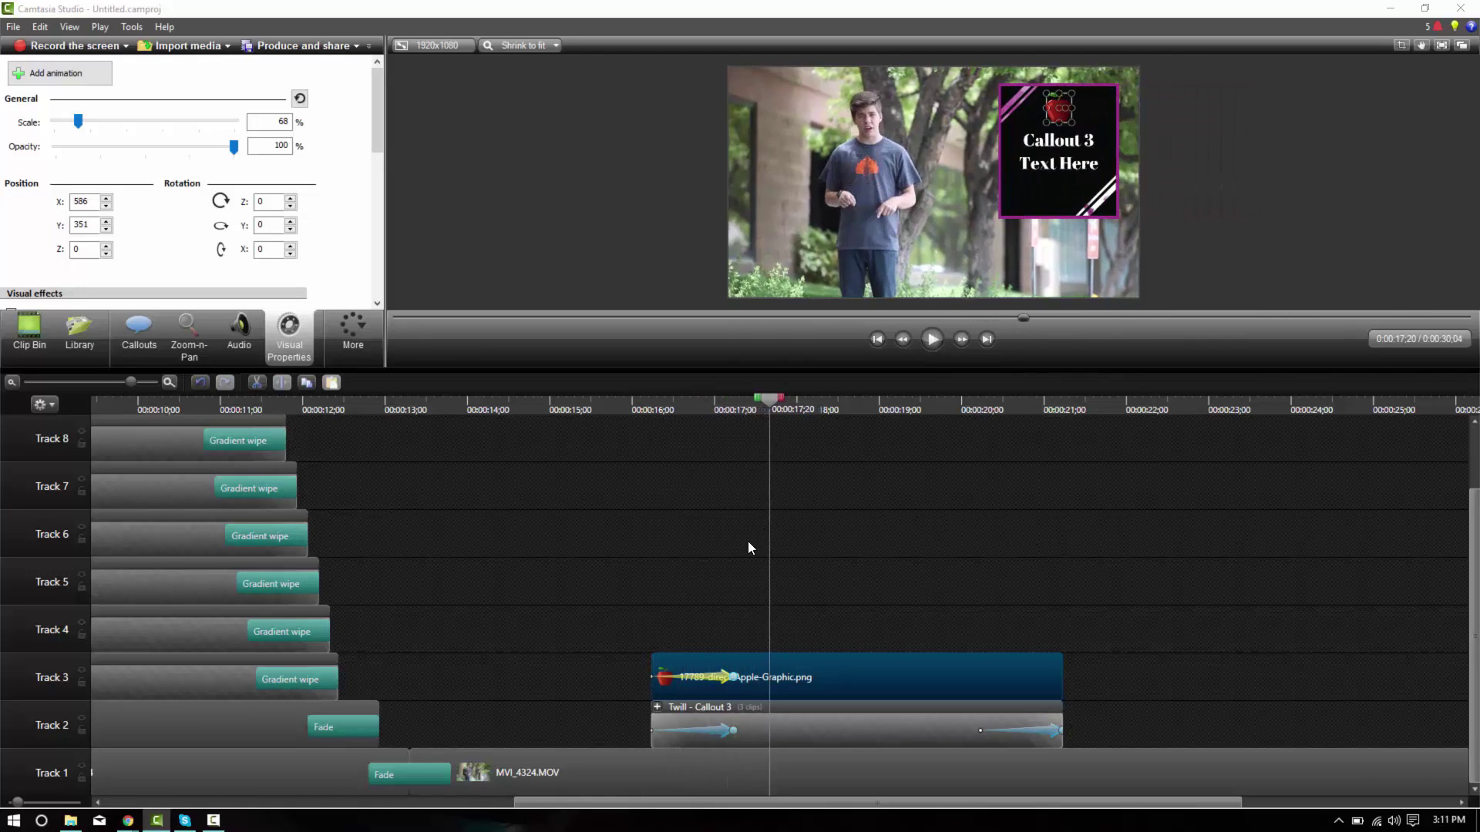
Give the apple's entrance animation Exponential In/Out easing and replay it from about 16;00.
right_click(709, 676)
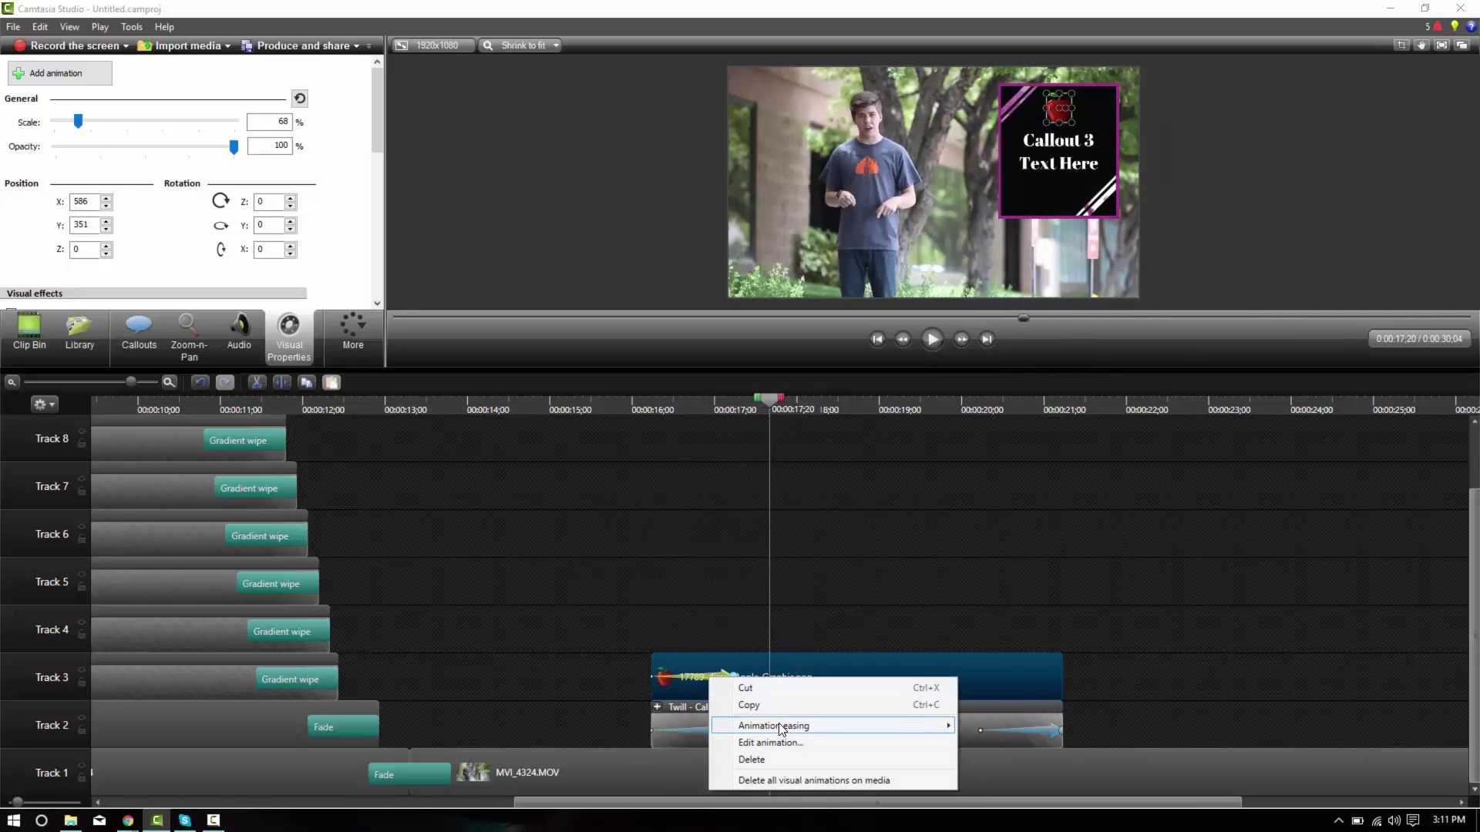
mouse_move(840, 730)
click(991, 744)
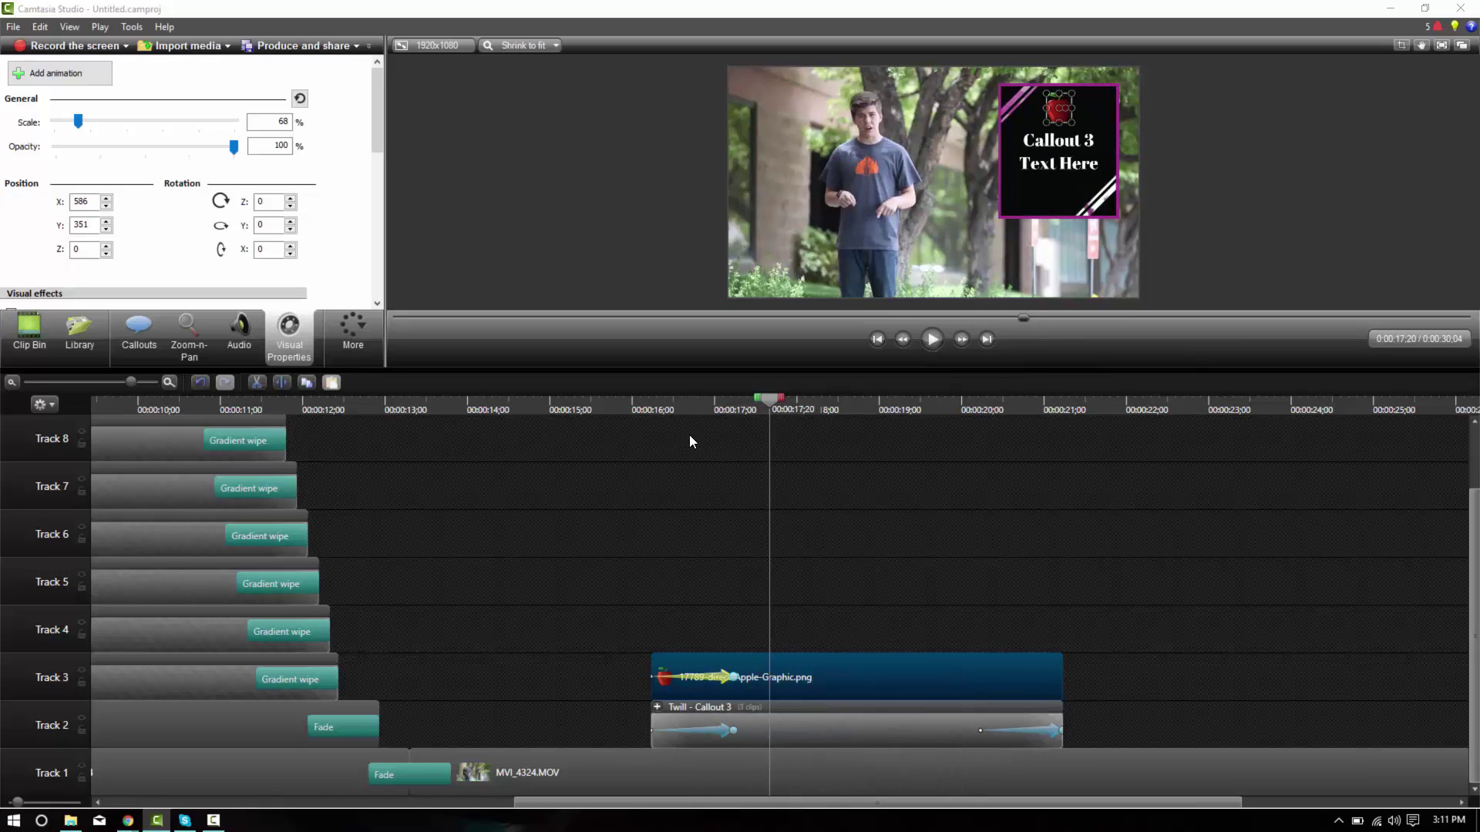
click(665, 412)
click(659, 408)
key(space)
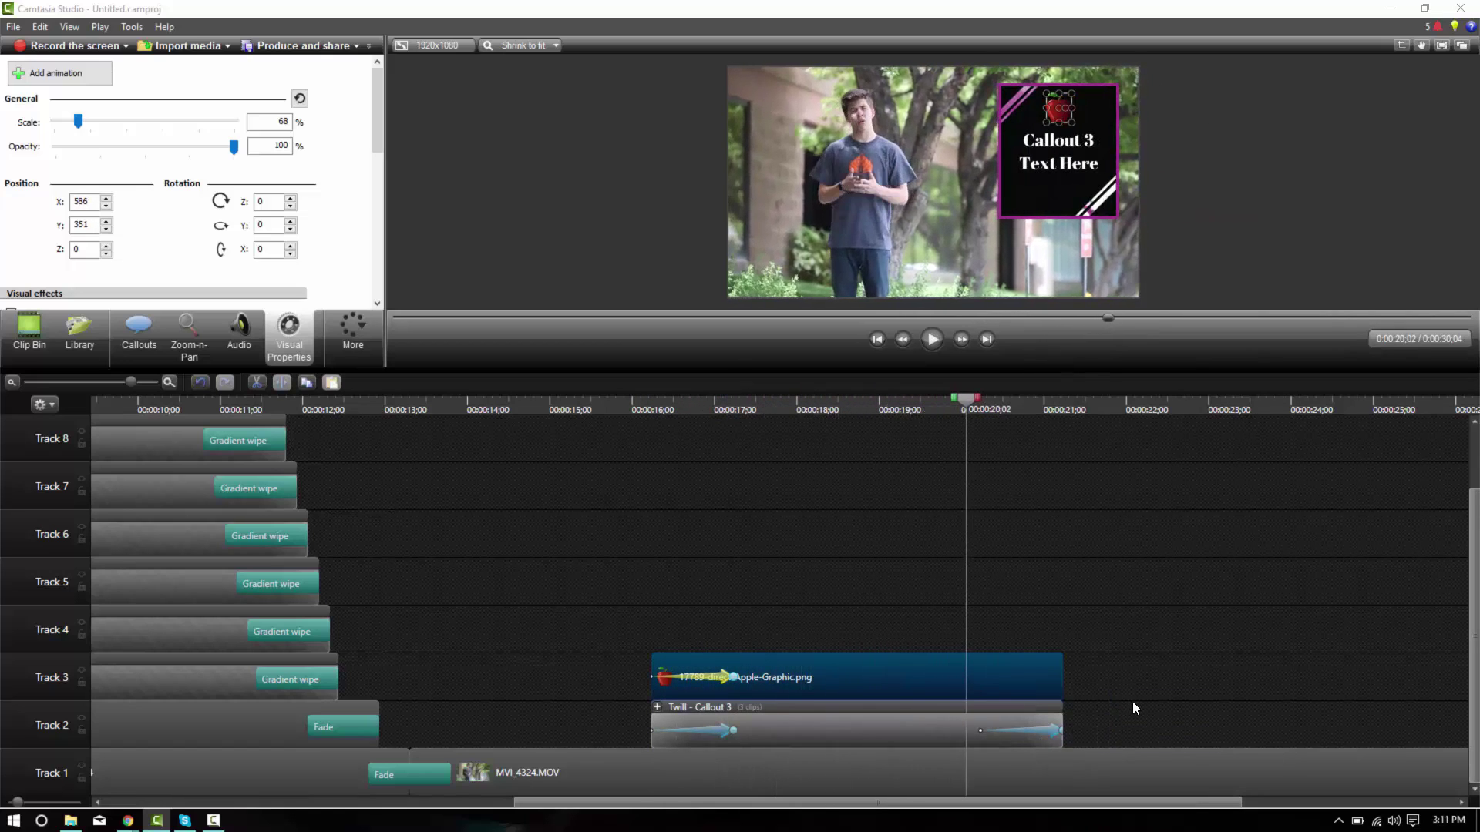
Add a second apple animation at 20;02 ending at 21;02, moving the apple off the right edge.
key(space)
click(44, 84)
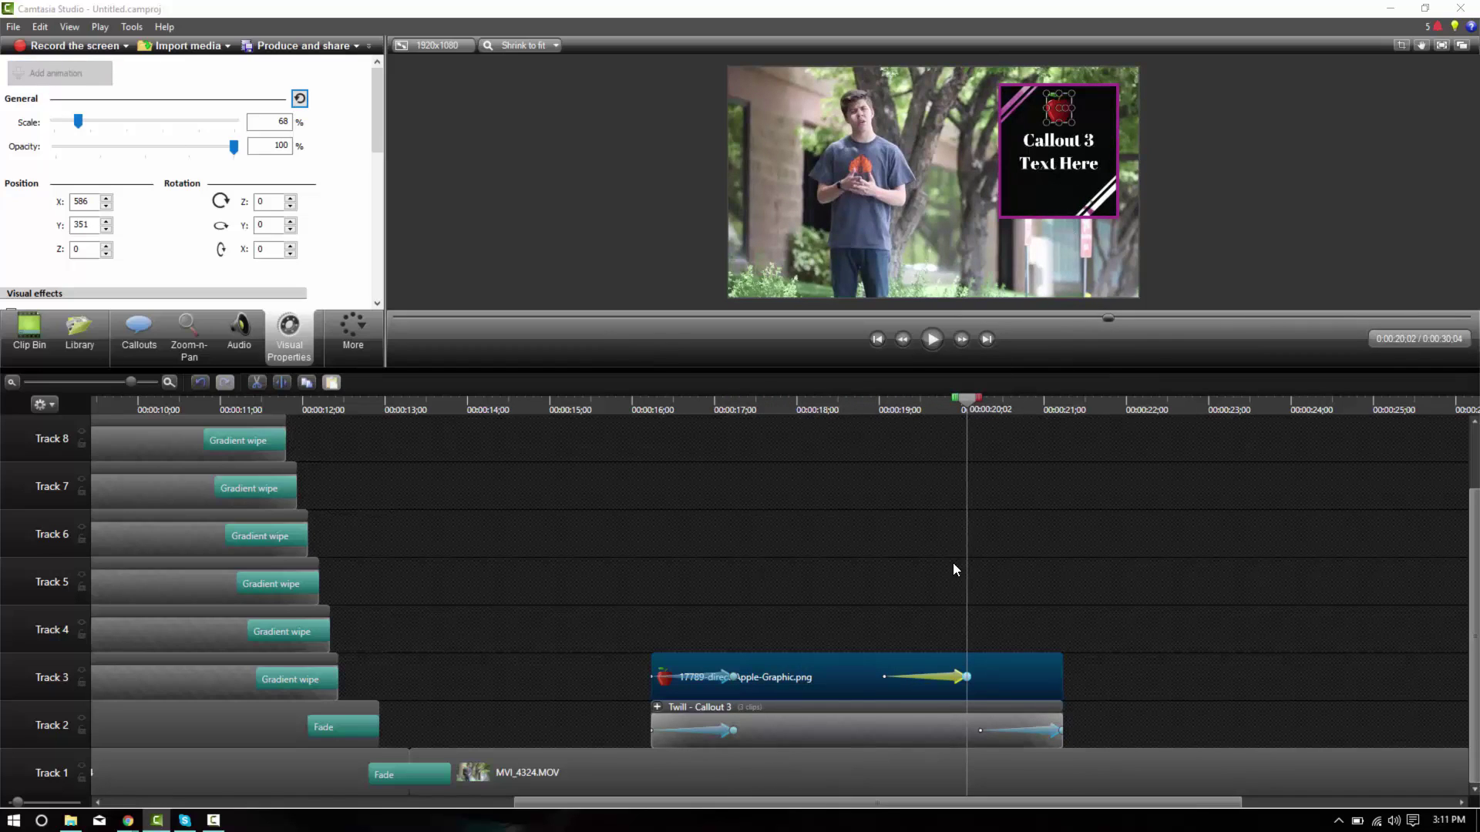
drag(952, 679, 1038, 678)
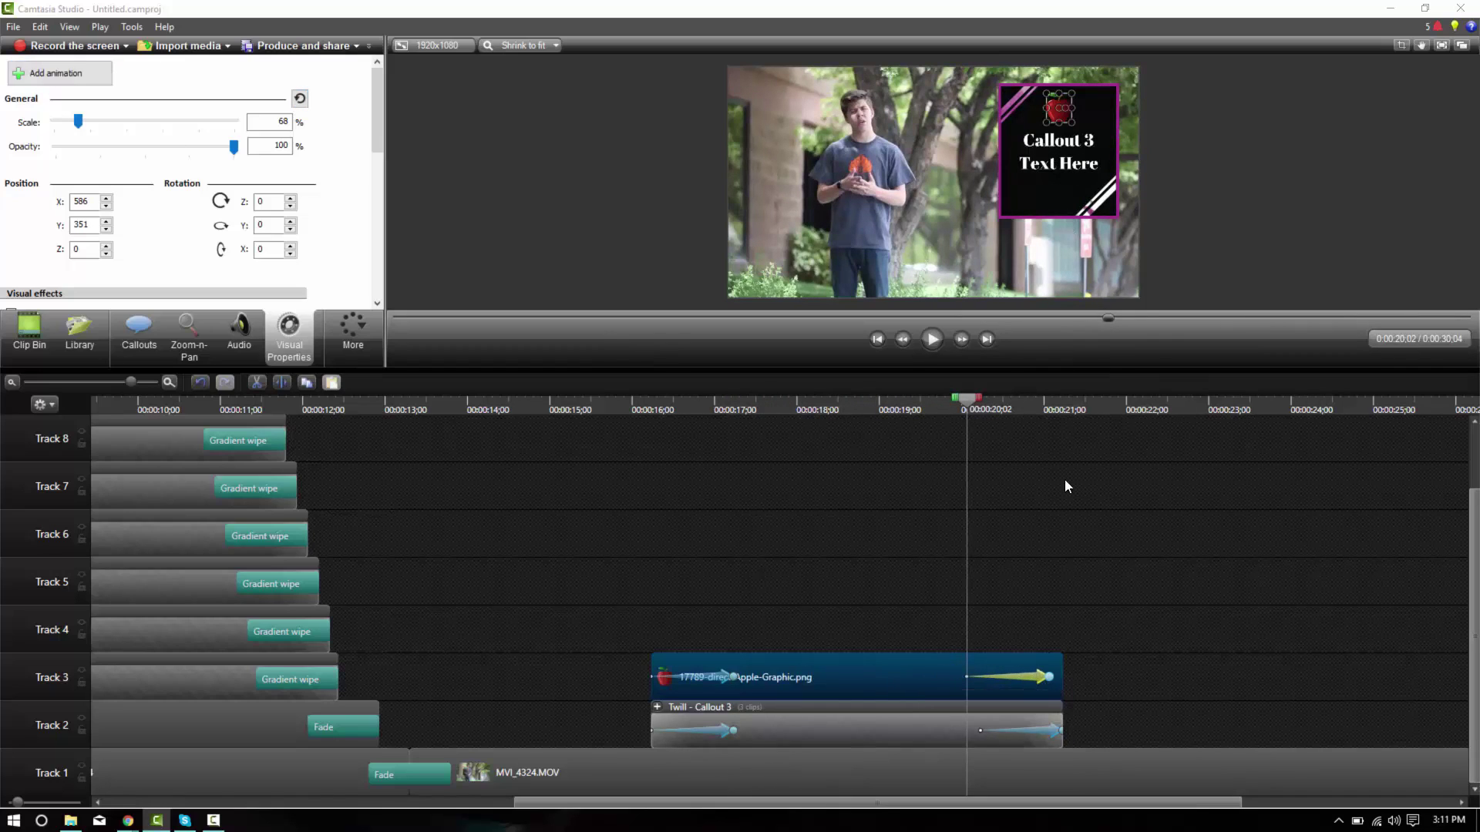
click(1059, 405)
click(1051, 404)
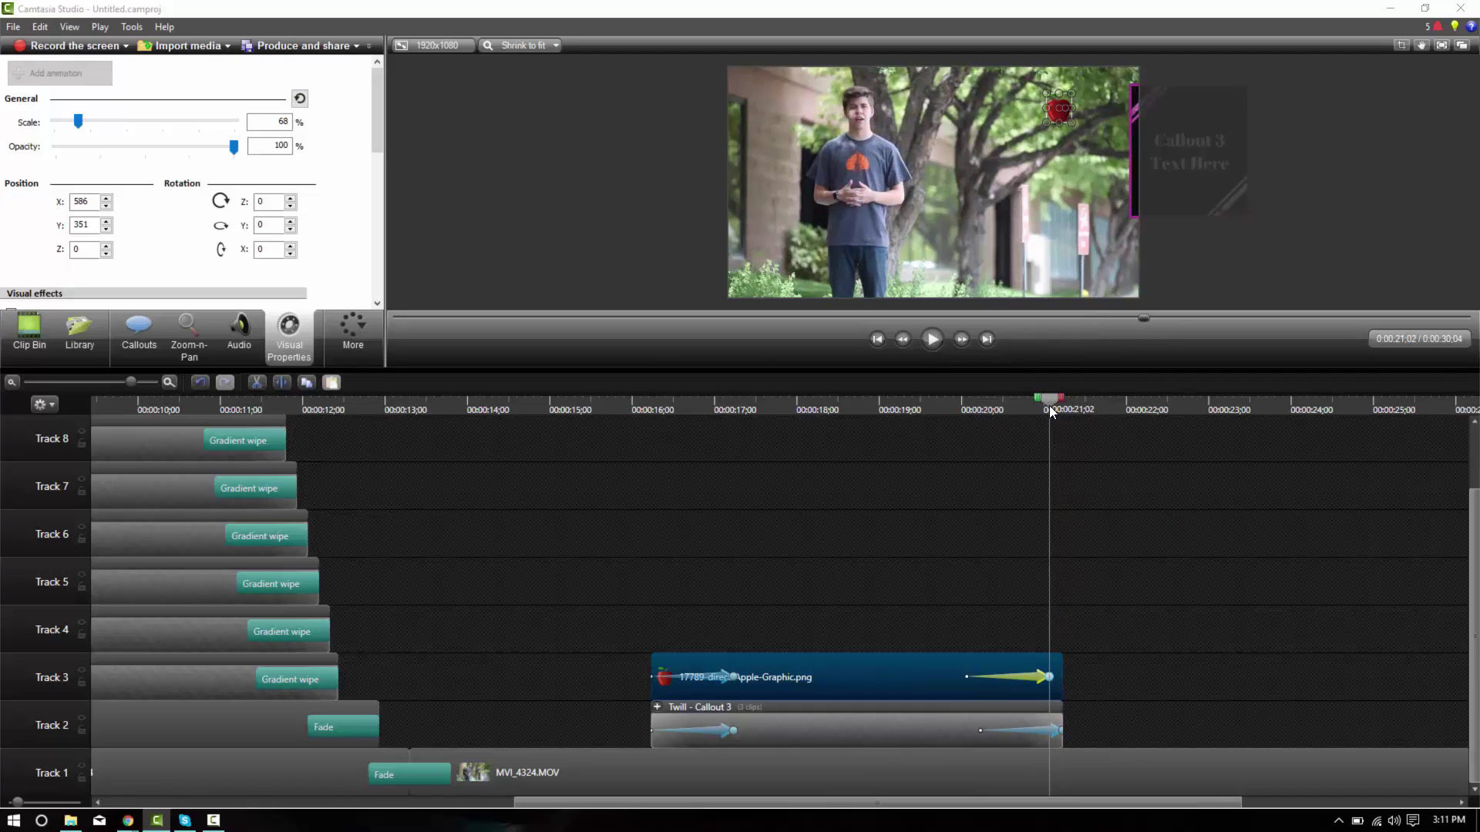
drag(1053, 114, 1207, 113)
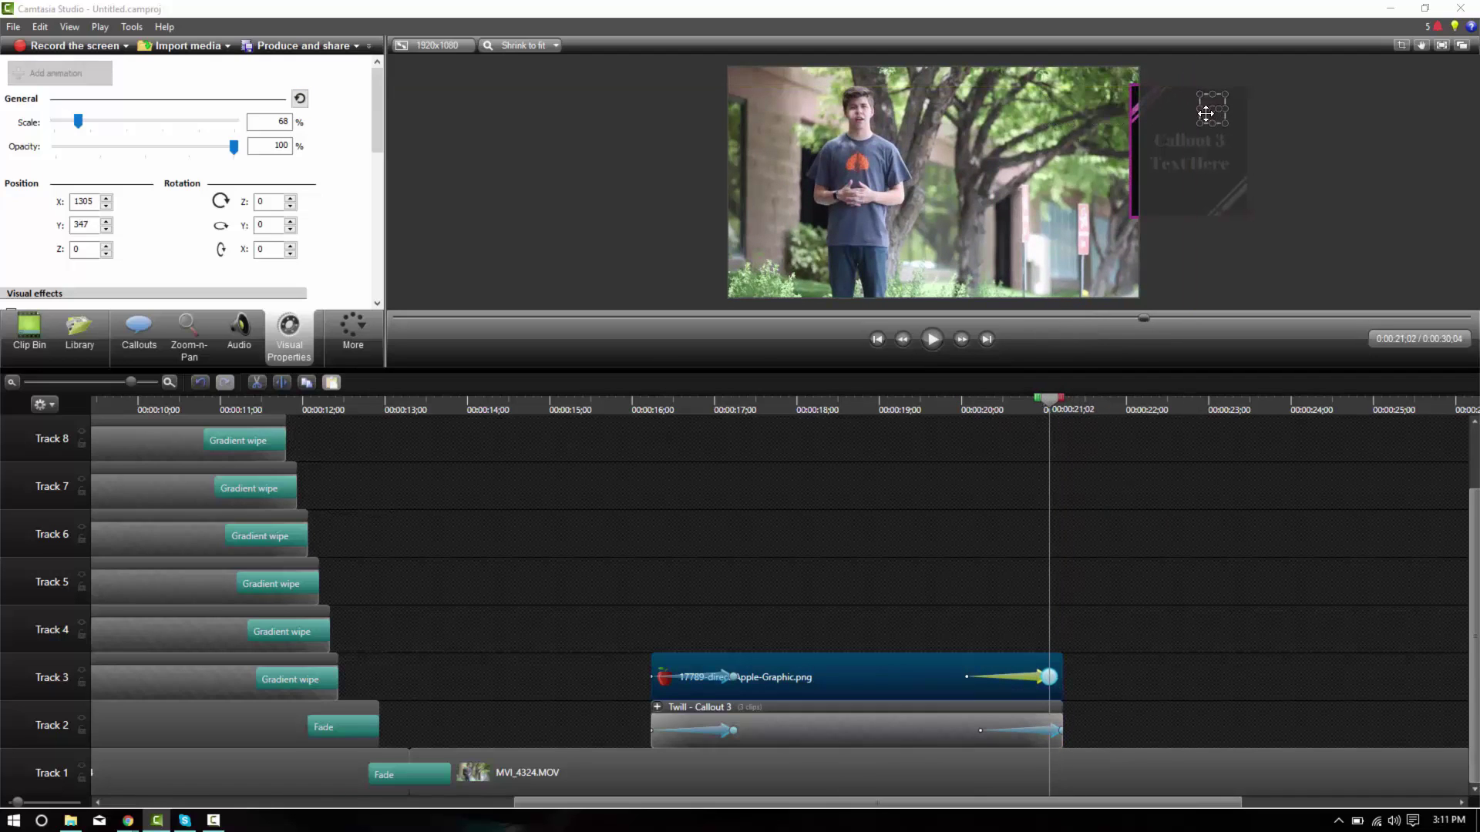
Set the exit animation's easing, align it with the clip's end, and review from 16;04.
right_click(1038, 678)
mouse_move(1108, 730)
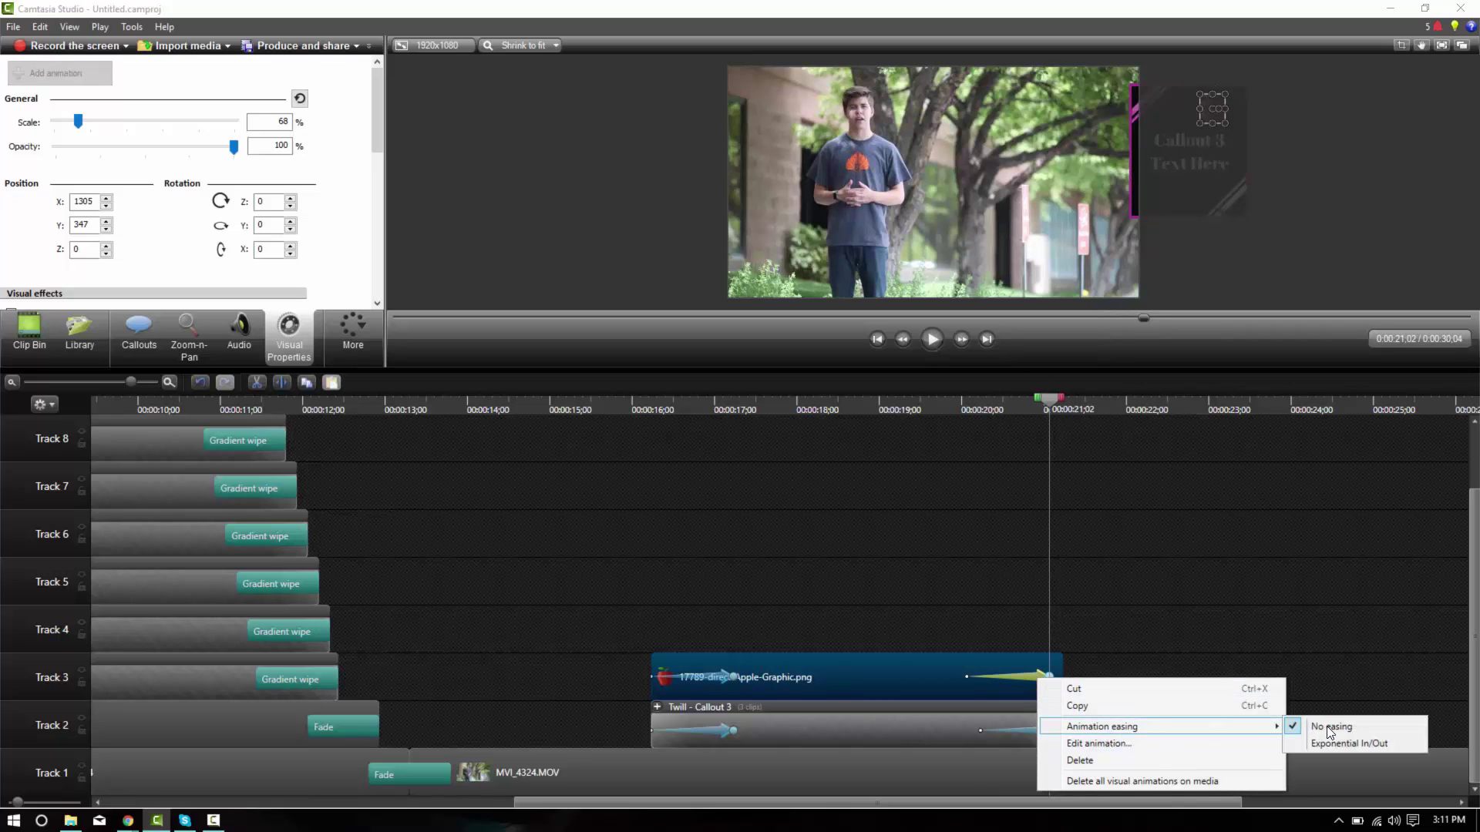
click(1338, 742)
drag(1019, 679, 1032, 679)
click(645, 407)
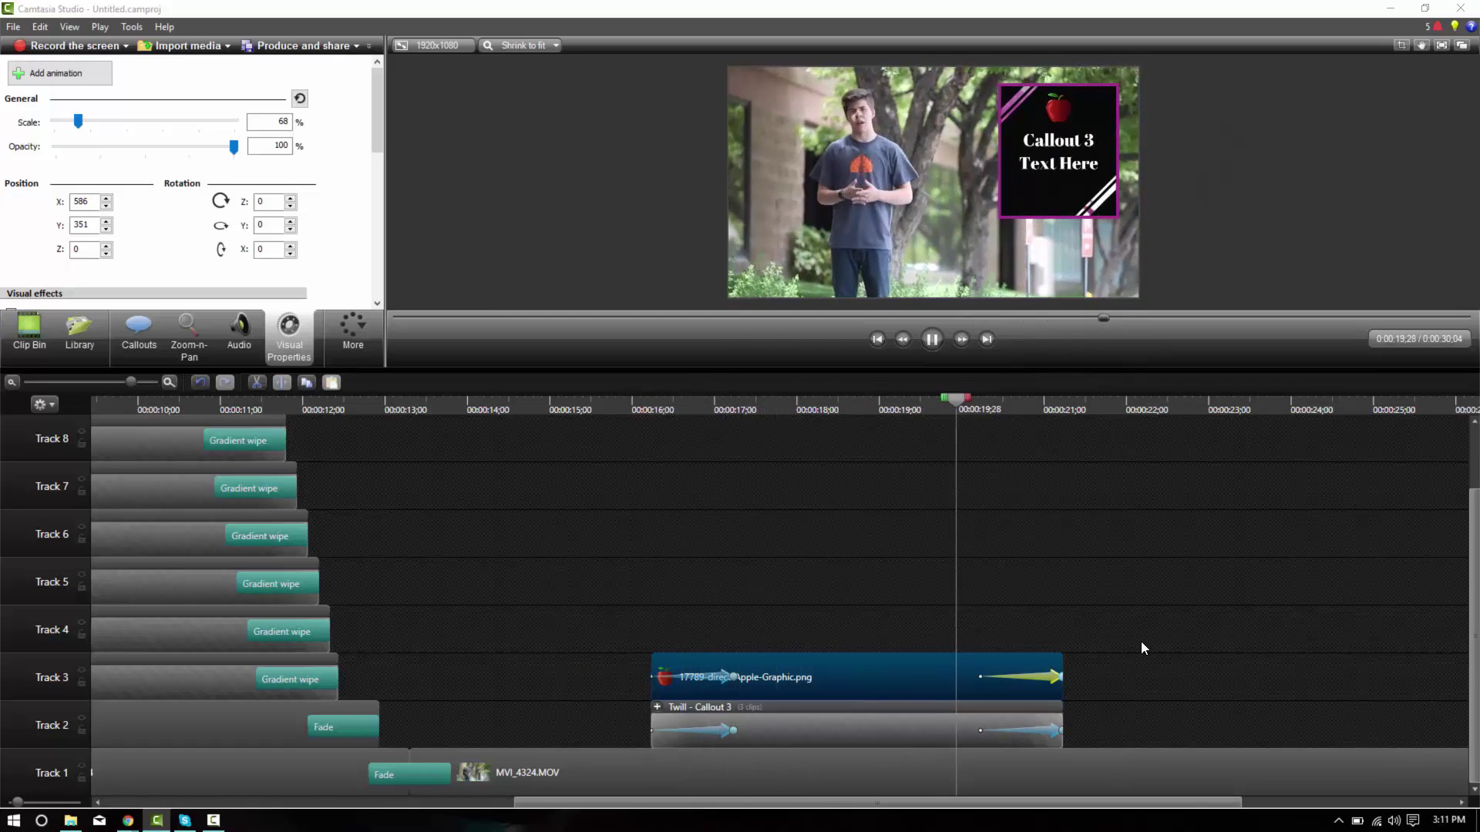
key(space)
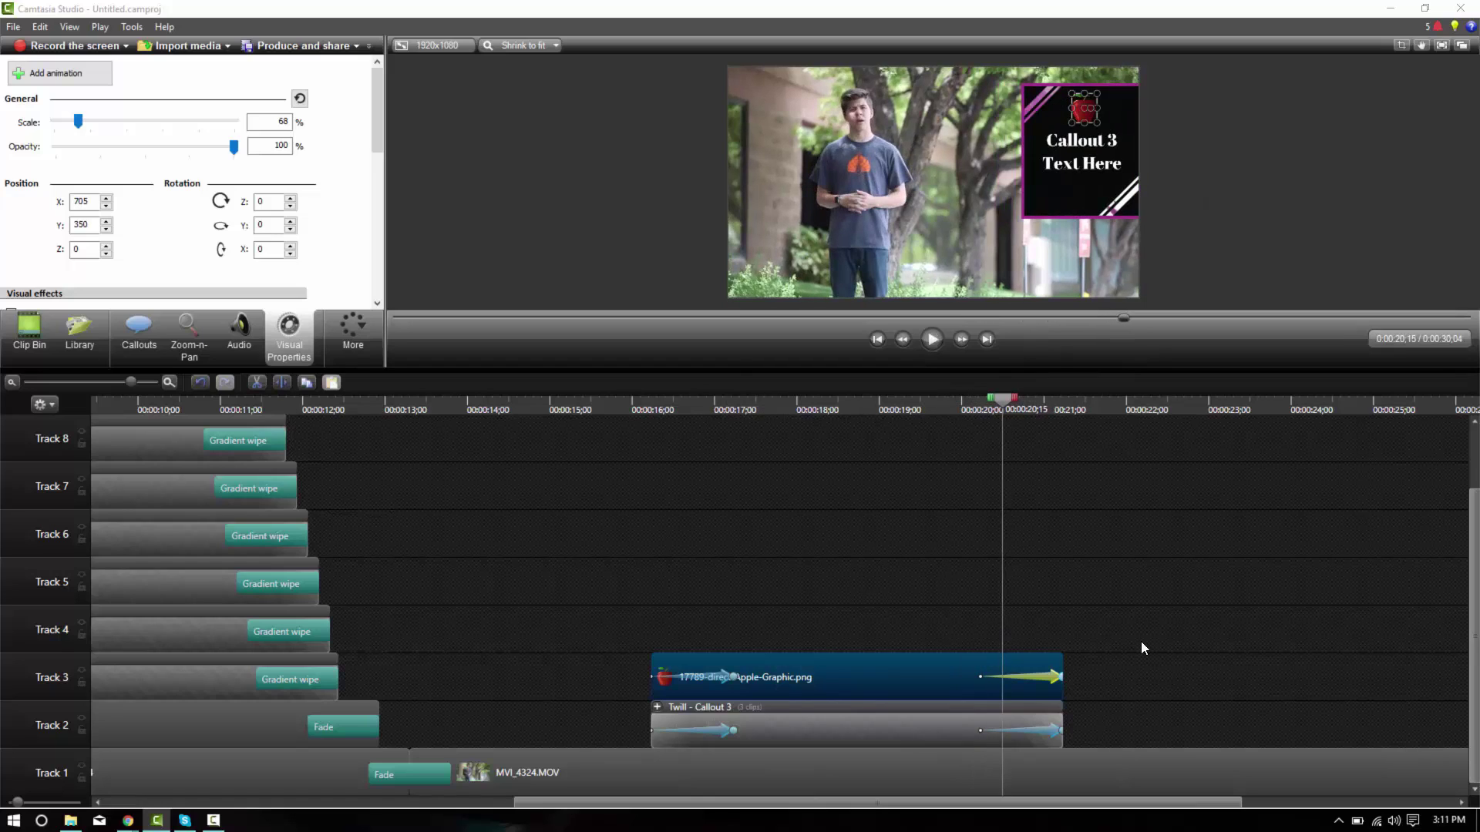